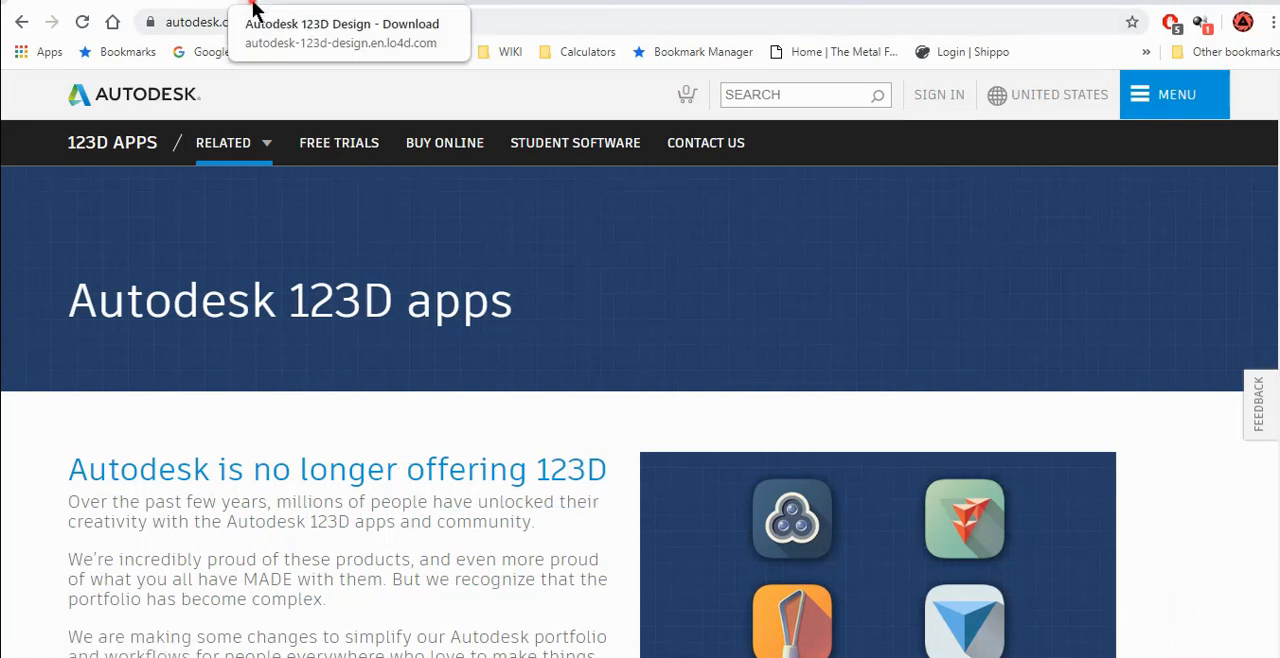
# Step: Open and look over the LO4D.com download page for Autodesk 123D Design
pyautogui.click(252, 10)
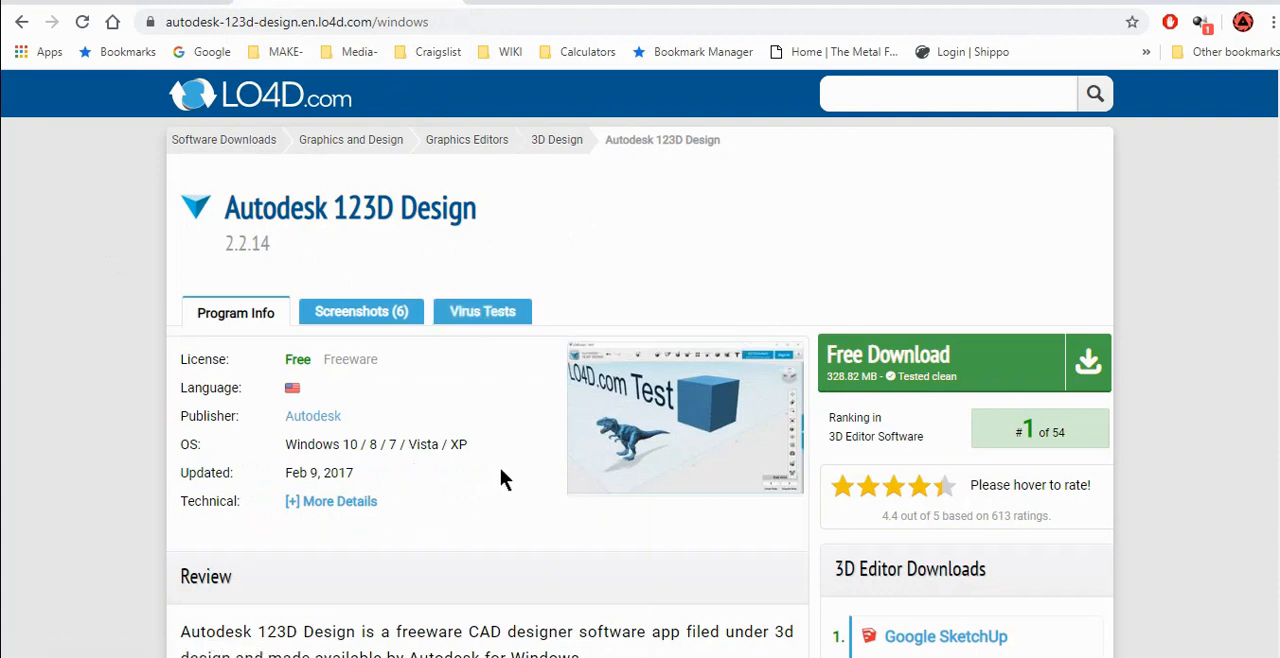
pyautogui.scroll(-2, 500, 468)
pyautogui.scroll(2, 500, 475)
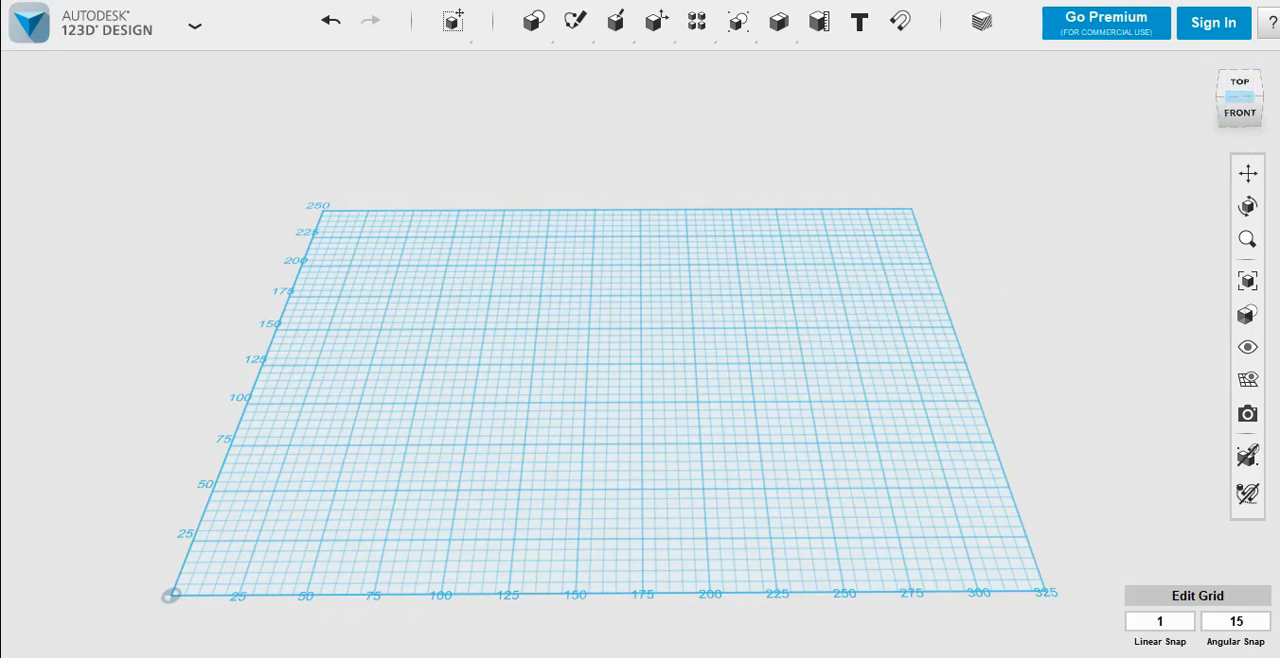
# Step: Check the measurement units and grid size in the Autodesk 123D Design preferences and accept them
pyautogui.click(1273, 26)
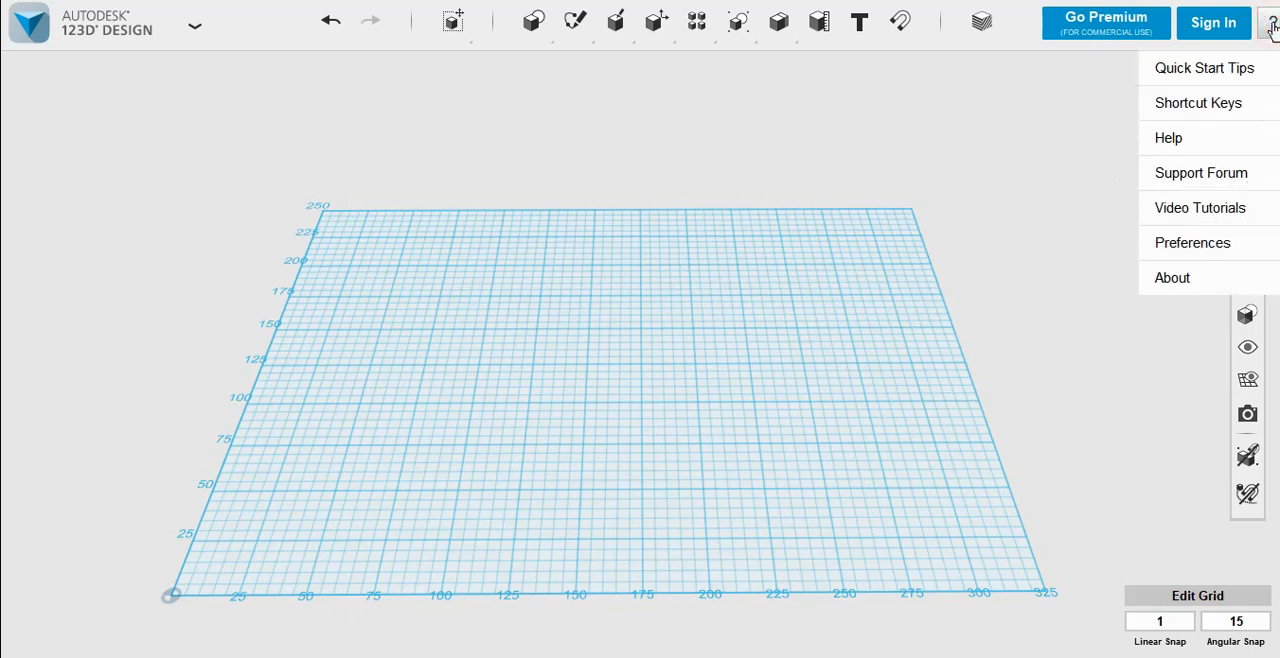
pyautogui.click(1184, 246)
pyautogui.click(906, 186)
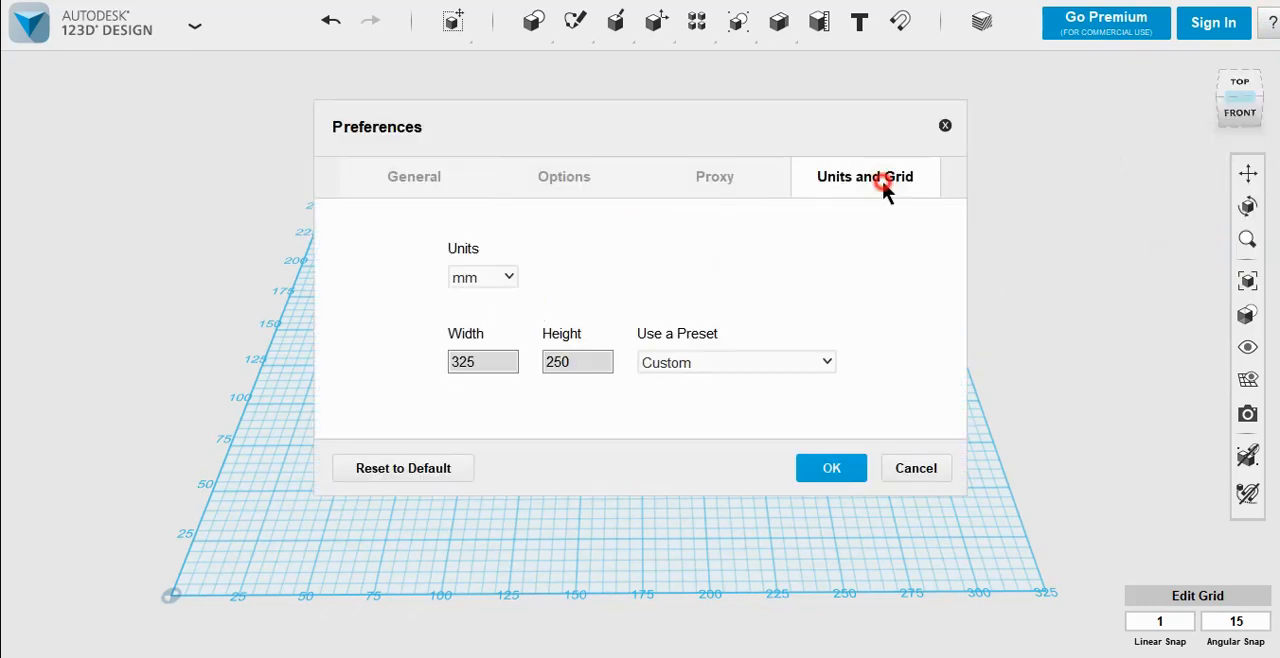
pyautogui.click(455, 362)
pyautogui.click(832, 474)
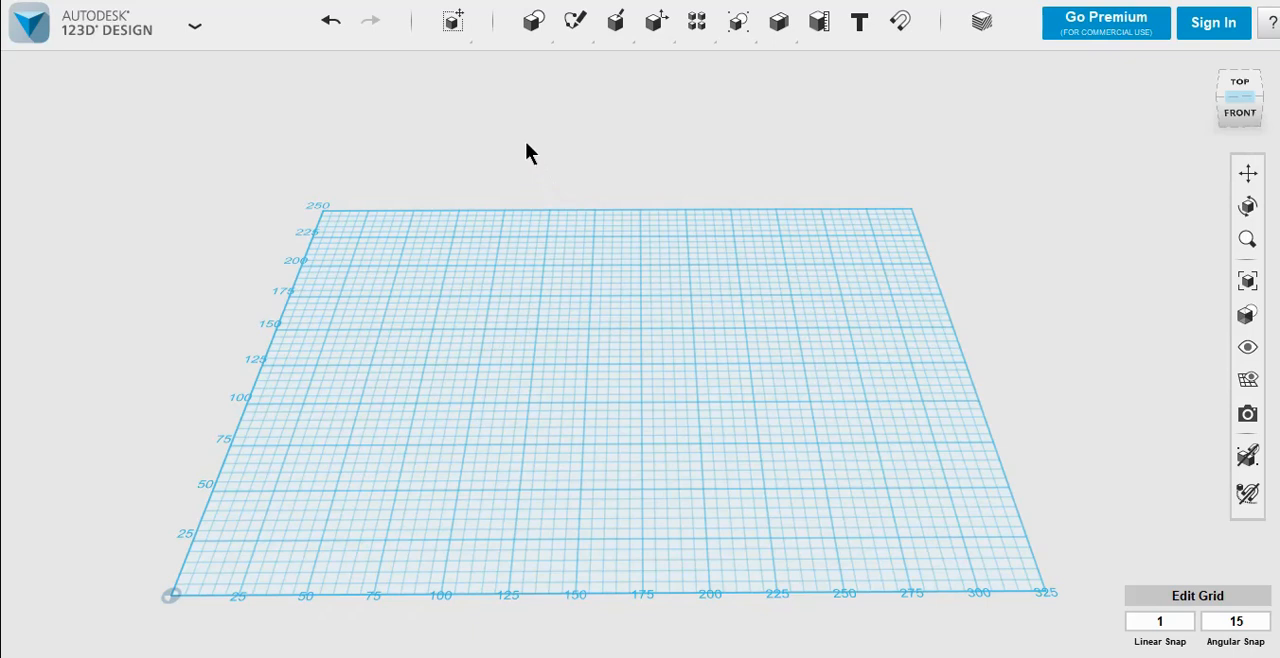
# Step: Place a box primitive 100 mm long, 80 mm wide and 5 mm high near the middle of the grid
pyautogui.moveTo(530, 28)
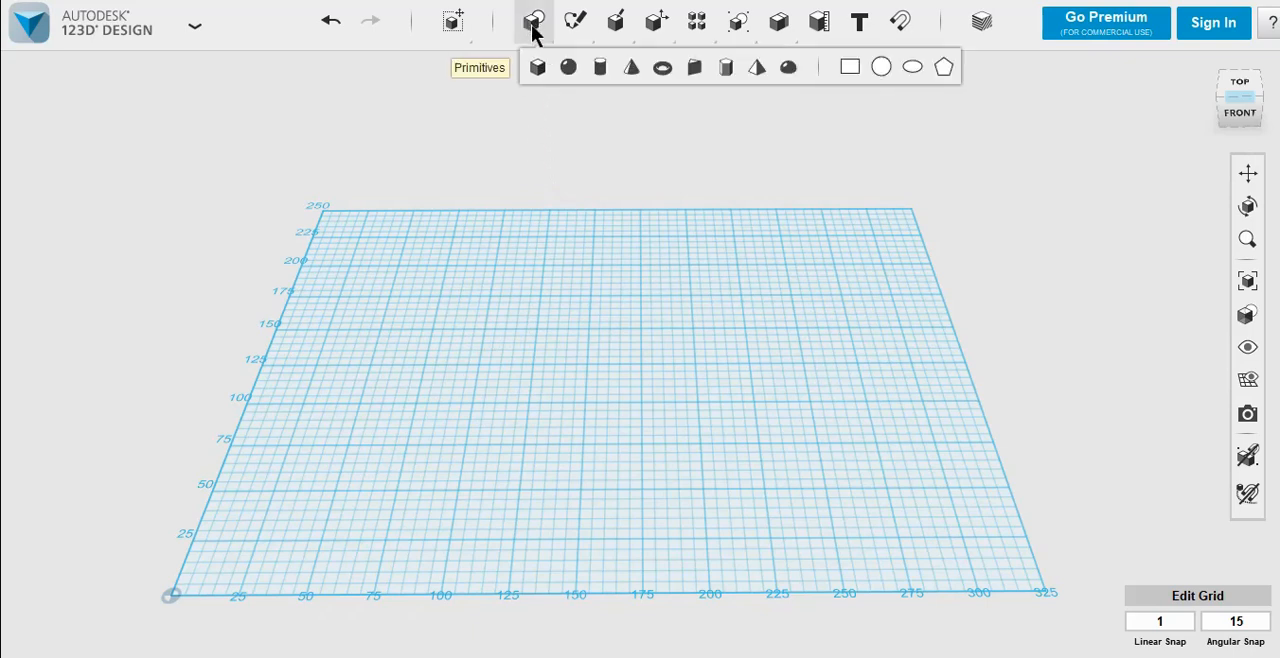
pyautogui.click(537, 66)
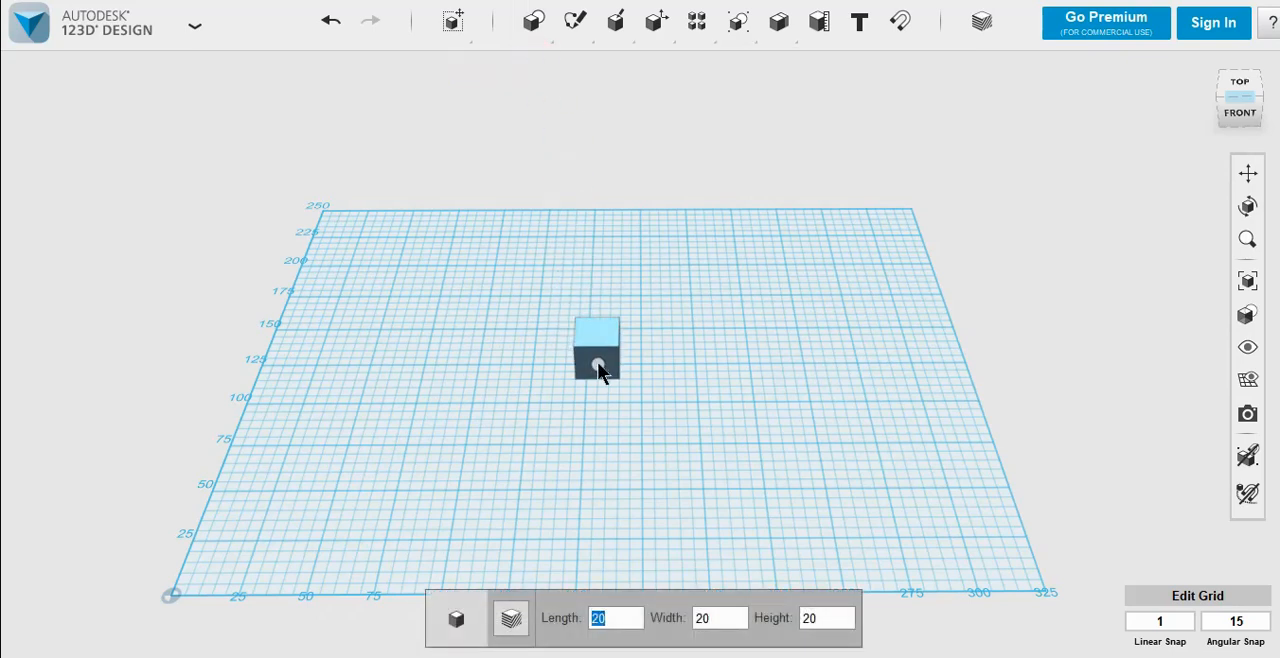
pyautogui.write('100')
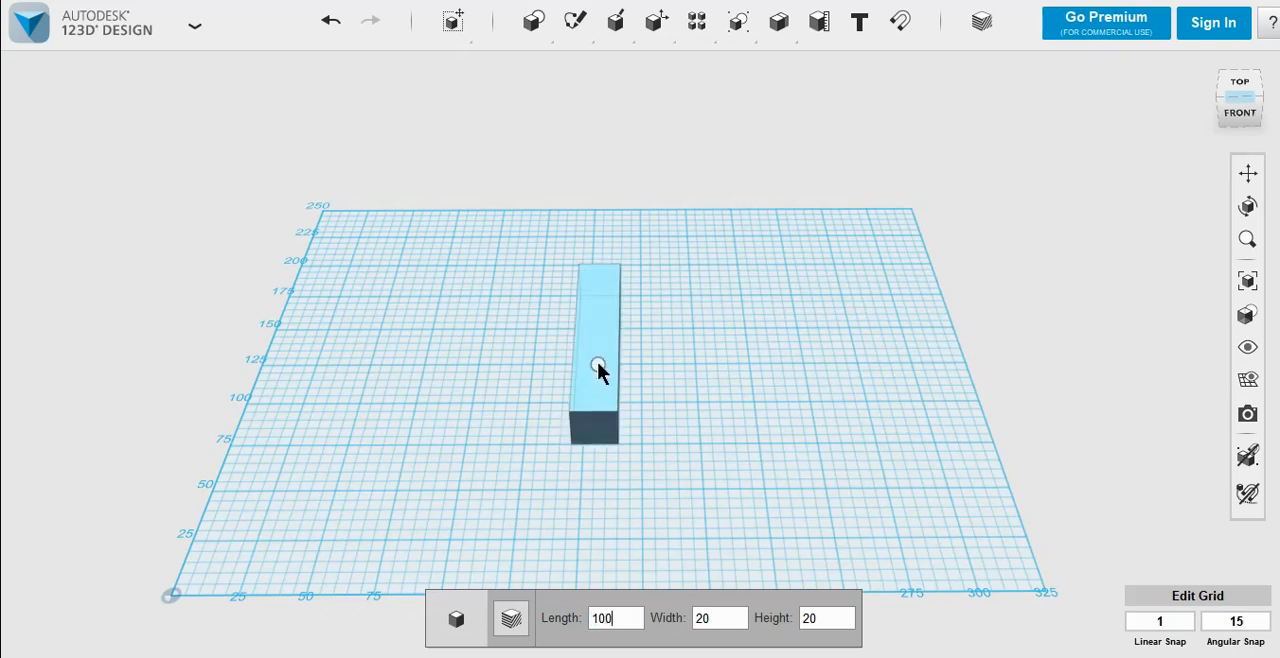
pyautogui.press('Tab')
pyautogui.write('80')
pyautogui.press('Tab')
pyautogui.write('5')
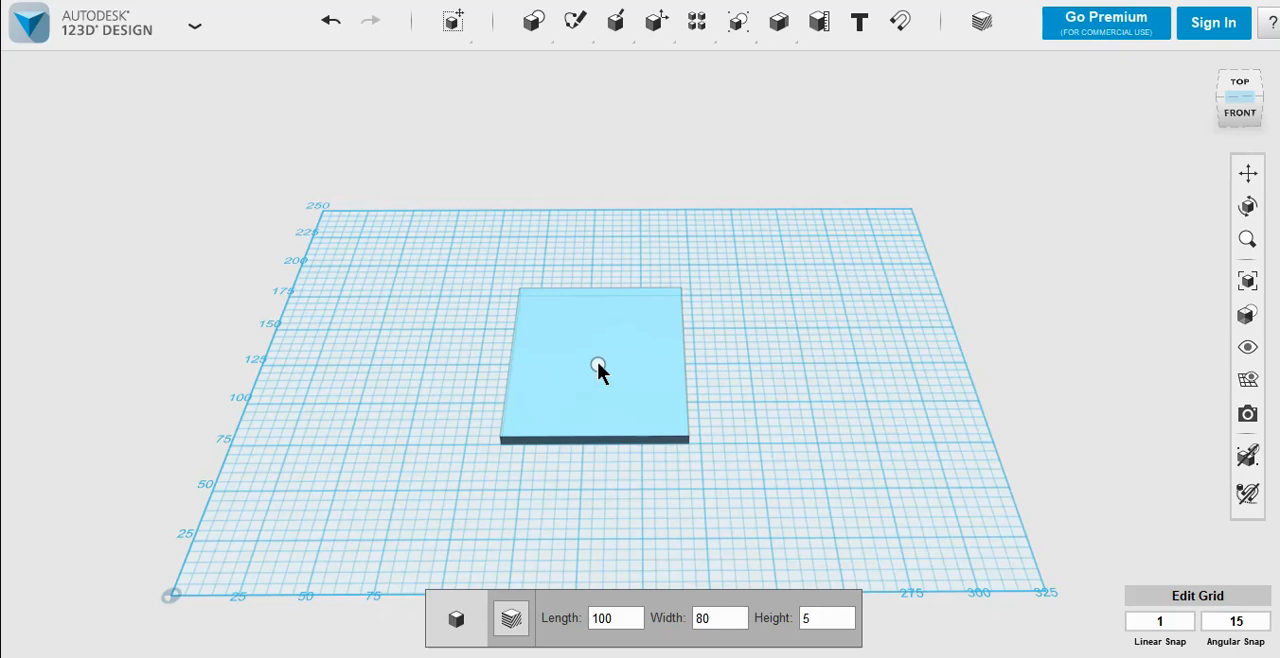
pyautogui.click(560, 393)
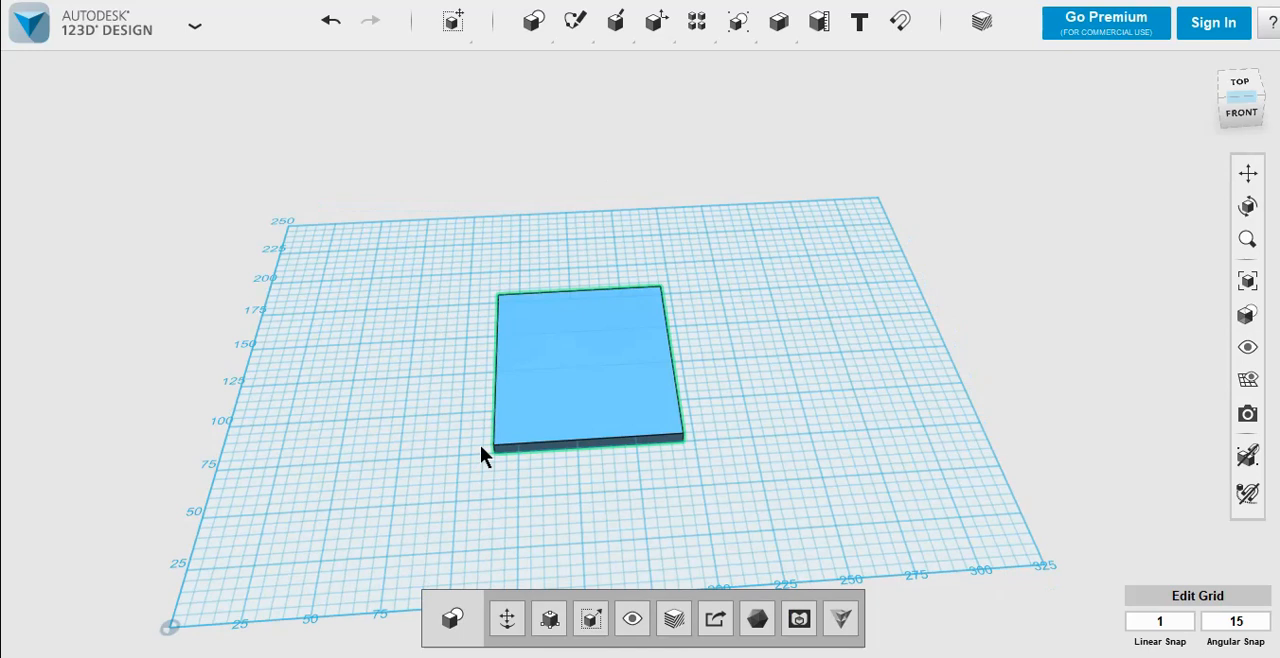
# Step: Duplicate the plate and move the copy clear of its left side
pyautogui.hotkey('ctrl', 't')
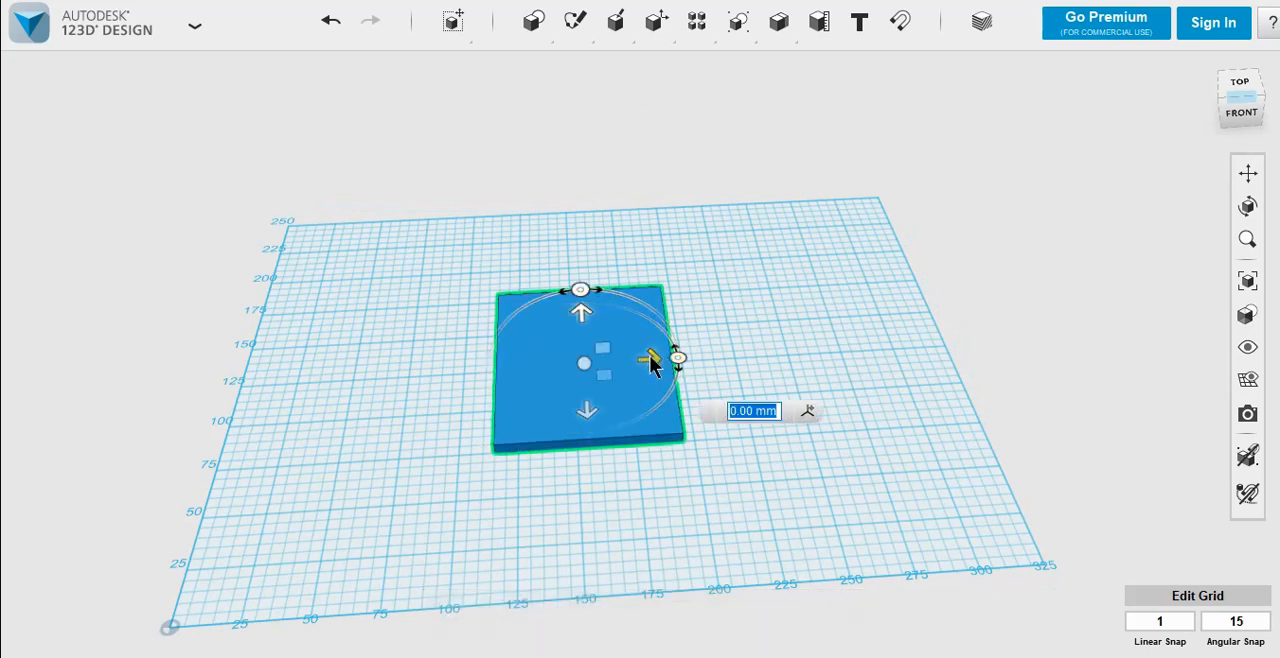
pyautogui.moveTo(652, 366); pyautogui.dragTo(434, 532)
pyautogui.click(402, 532)
# Step: Smart Scale the copied plate to a width of 5 mm and a length of 20 mm
pyautogui.click(377, 409)
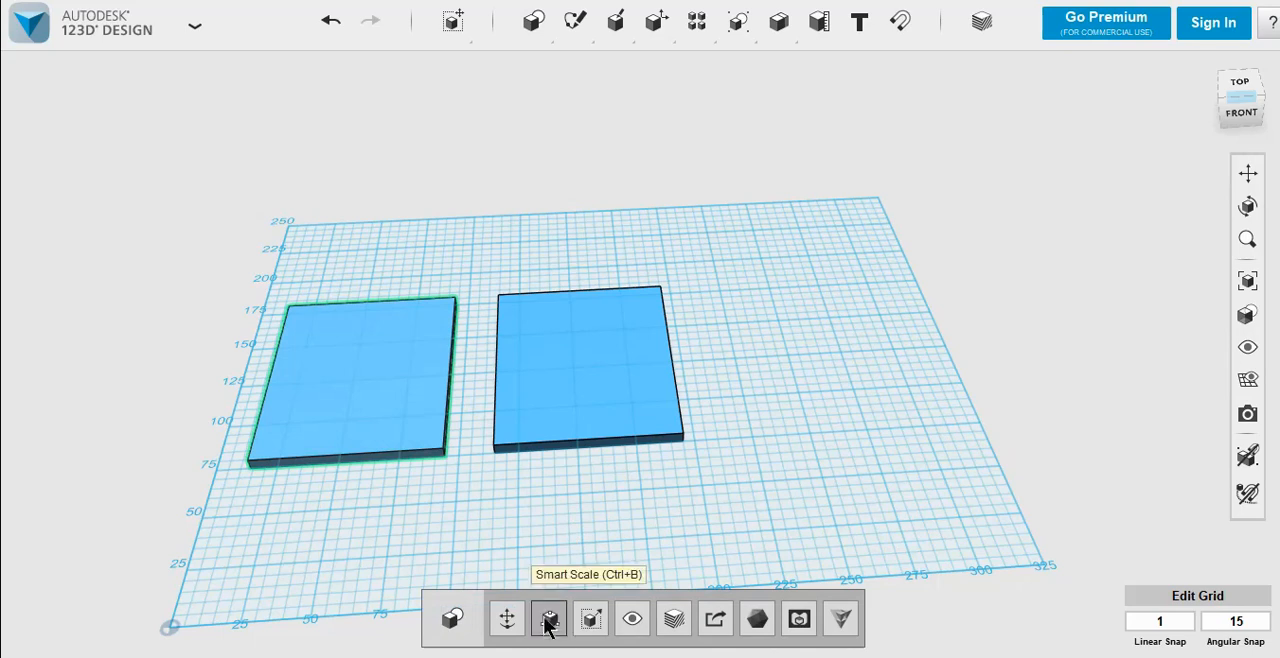
pyautogui.click(548, 620)
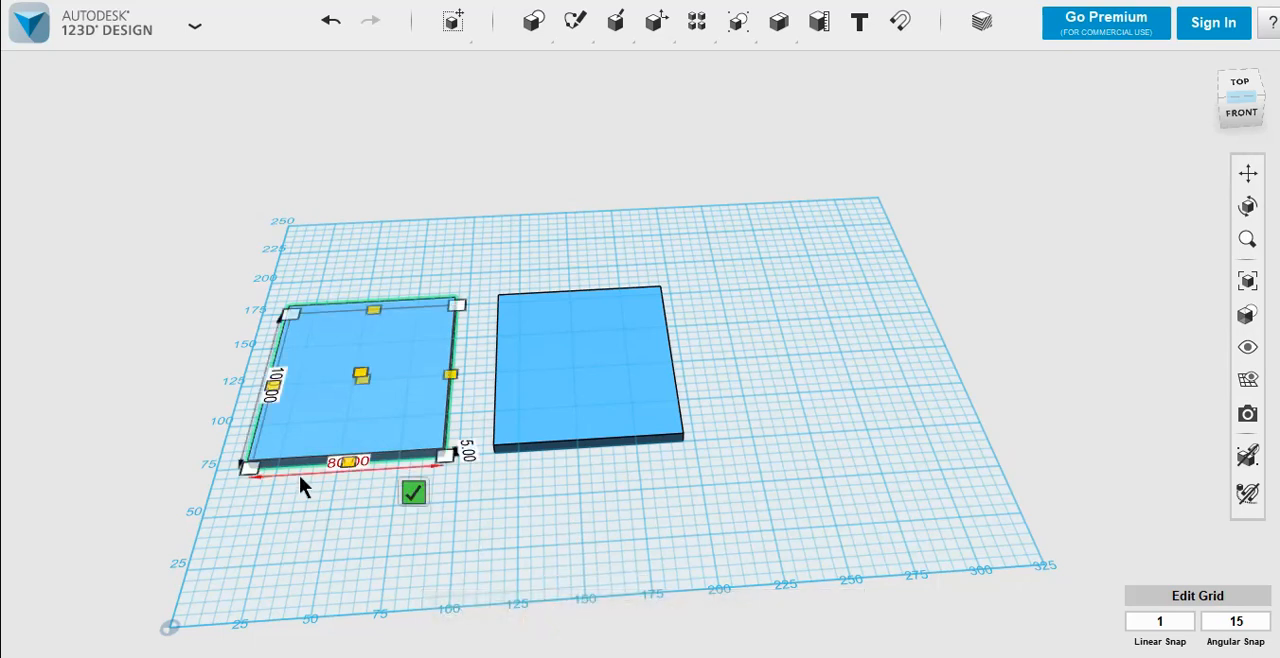
pyautogui.scroll(3, 299, 475)
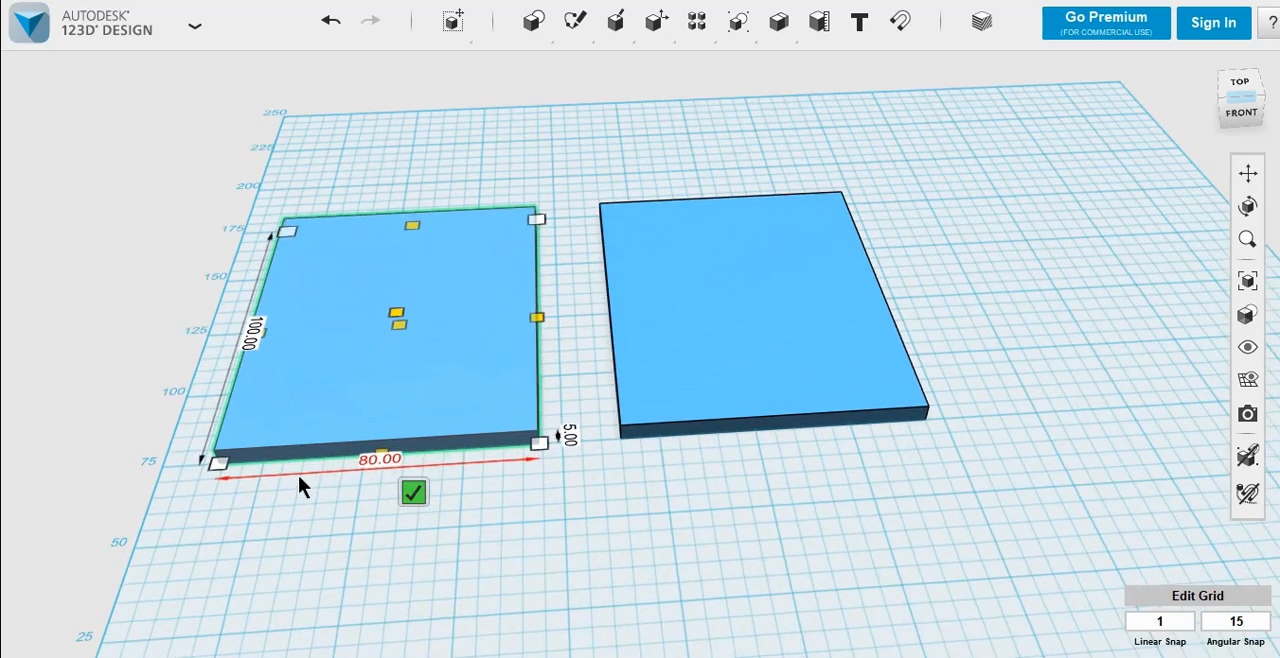
pyautogui.click(368, 462)
pyautogui.write('5')
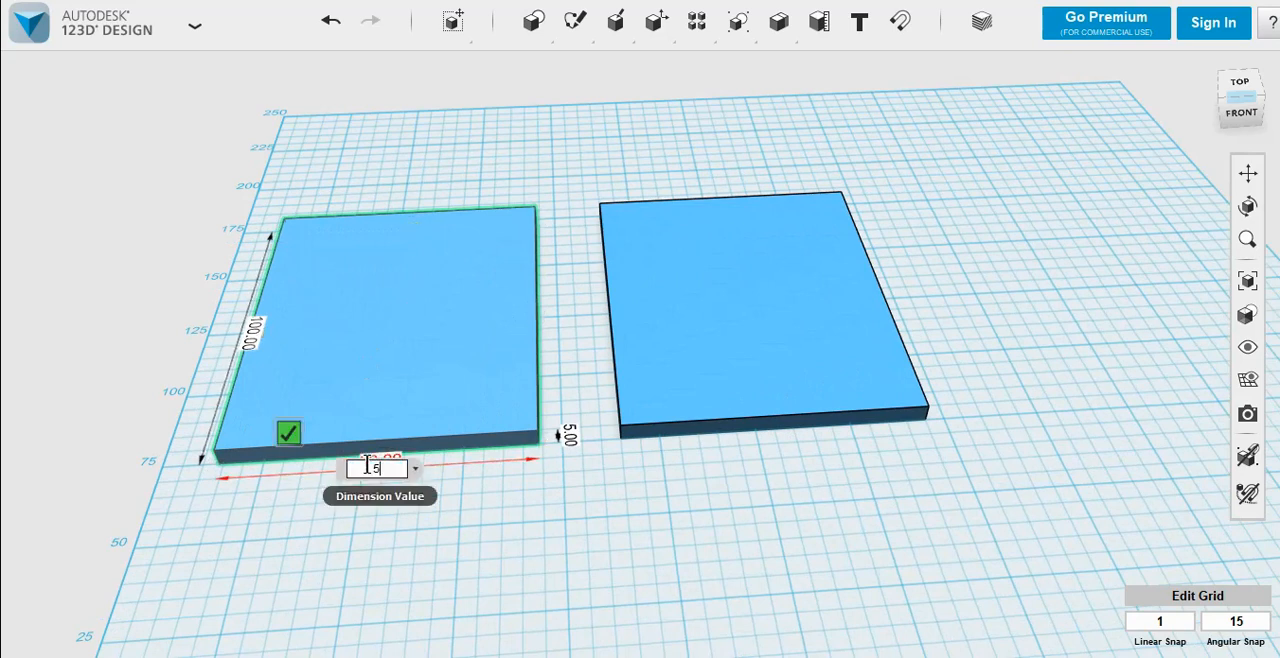
pyautogui.press('Return')
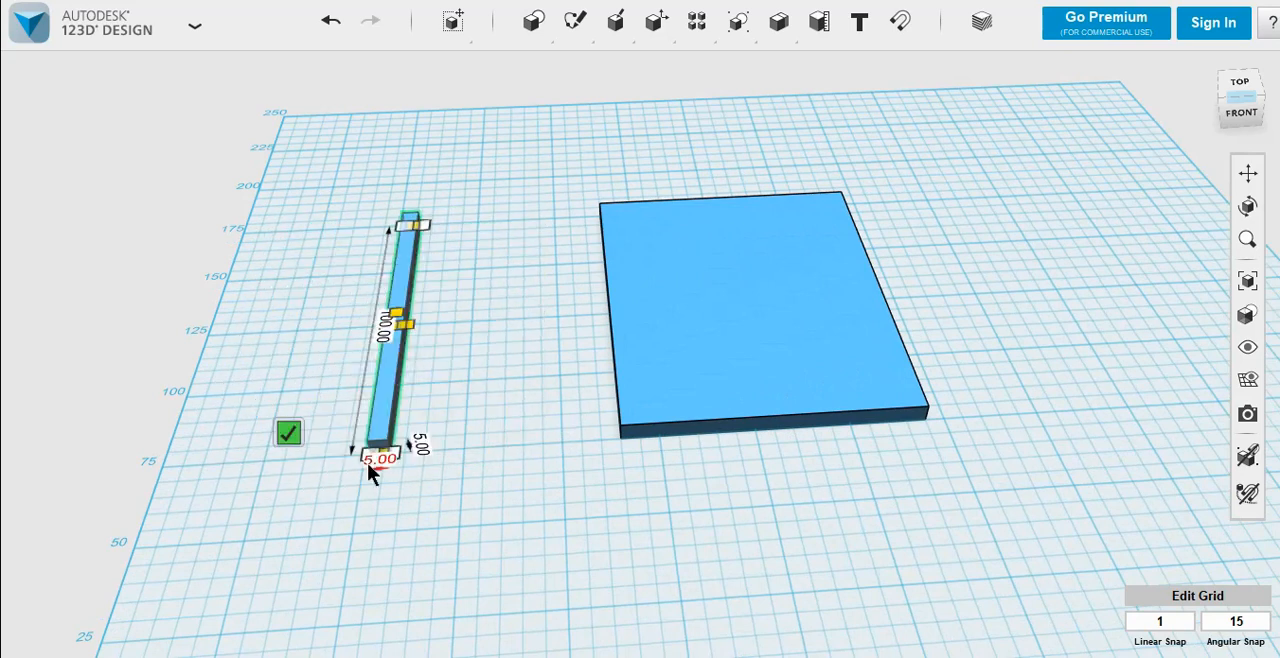
pyautogui.click(387, 336)
pyautogui.write('20')
pyautogui.press('Return')
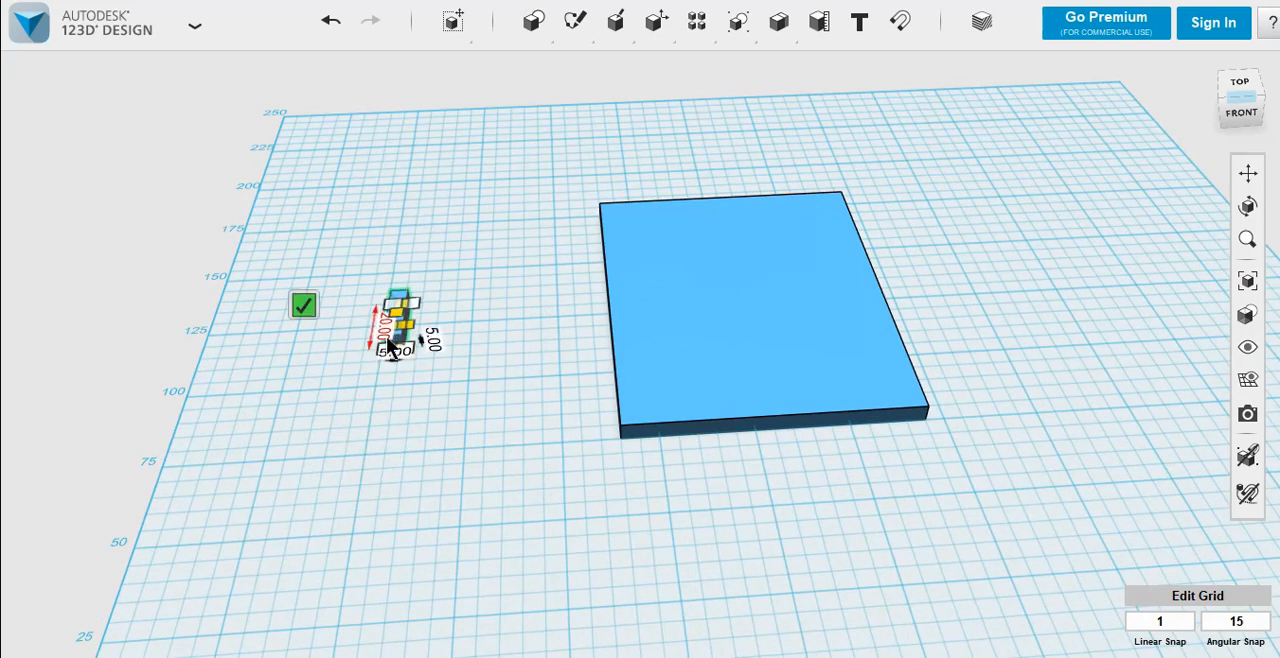
pyautogui.click(303, 305)
pyautogui.click(278, 449)
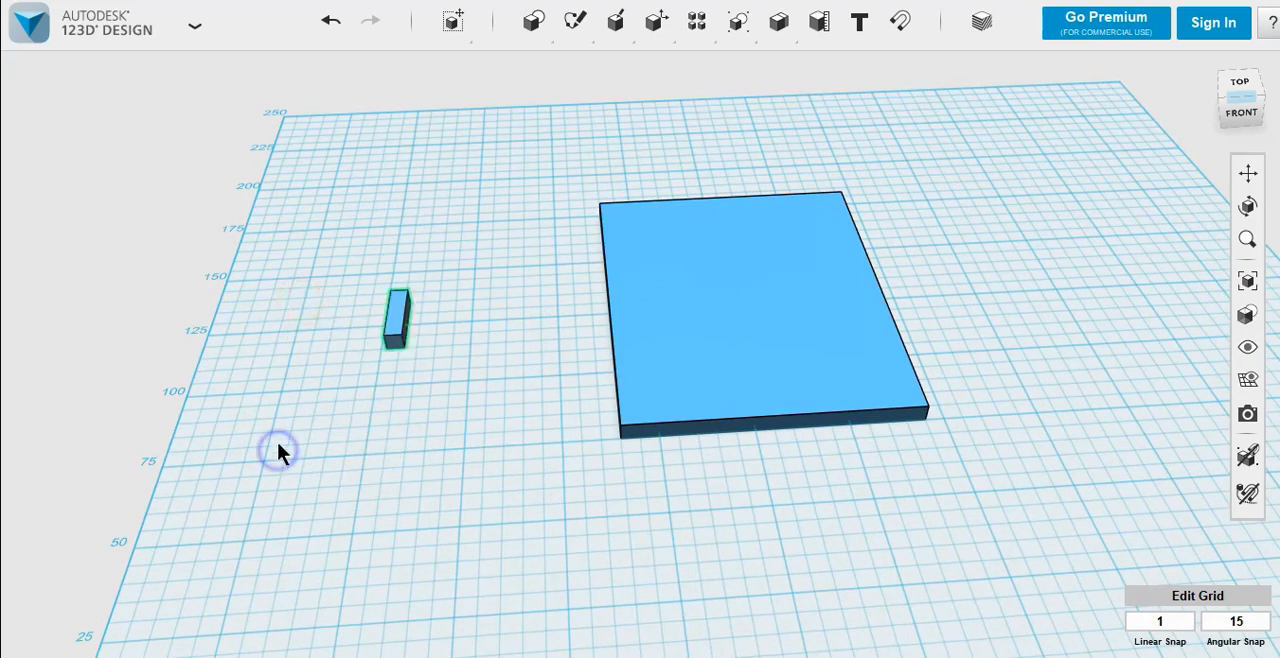
# Step: Snap the small block's top face onto the plate's left side face
pyautogui.moveTo(277, 448); pyautogui.dragTo(410, 405, button='right')
pyautogui.click(1247, 173)
pyautogui.moveTo(517, 488); pyautogui.dragTo(729, 360)
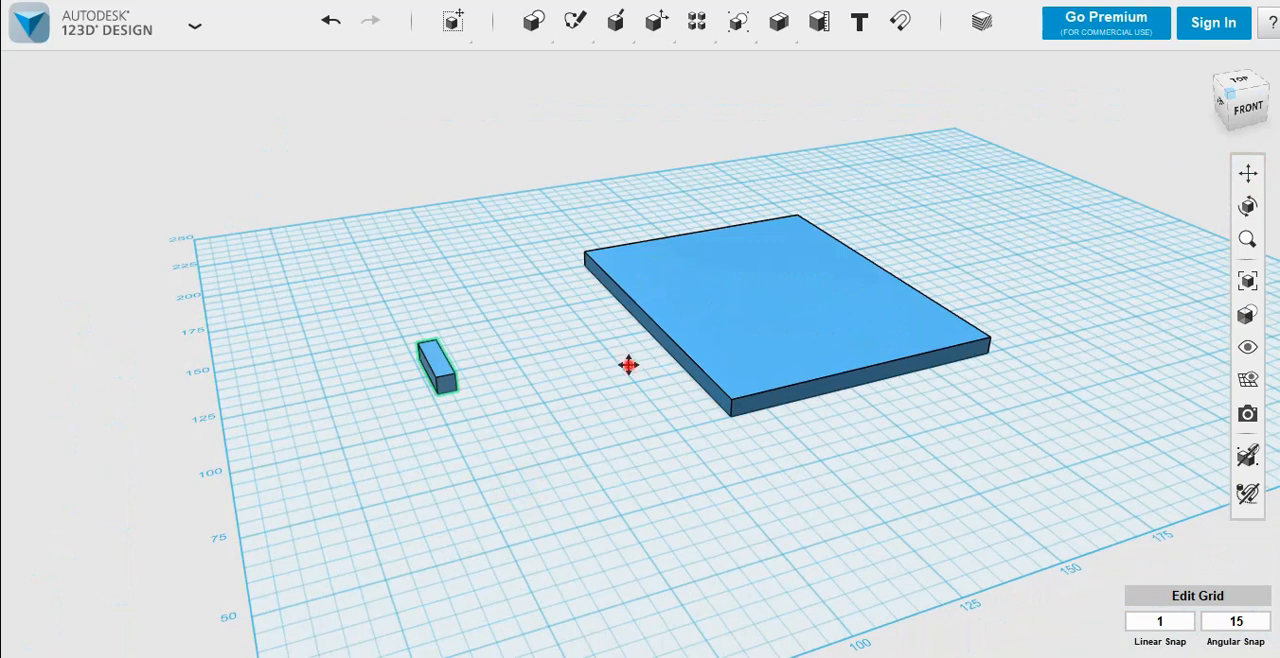
pyautogui.moveTo(628, 365); pyautogui.dragTo(626, 400)
pyautogui.click(580, 378)
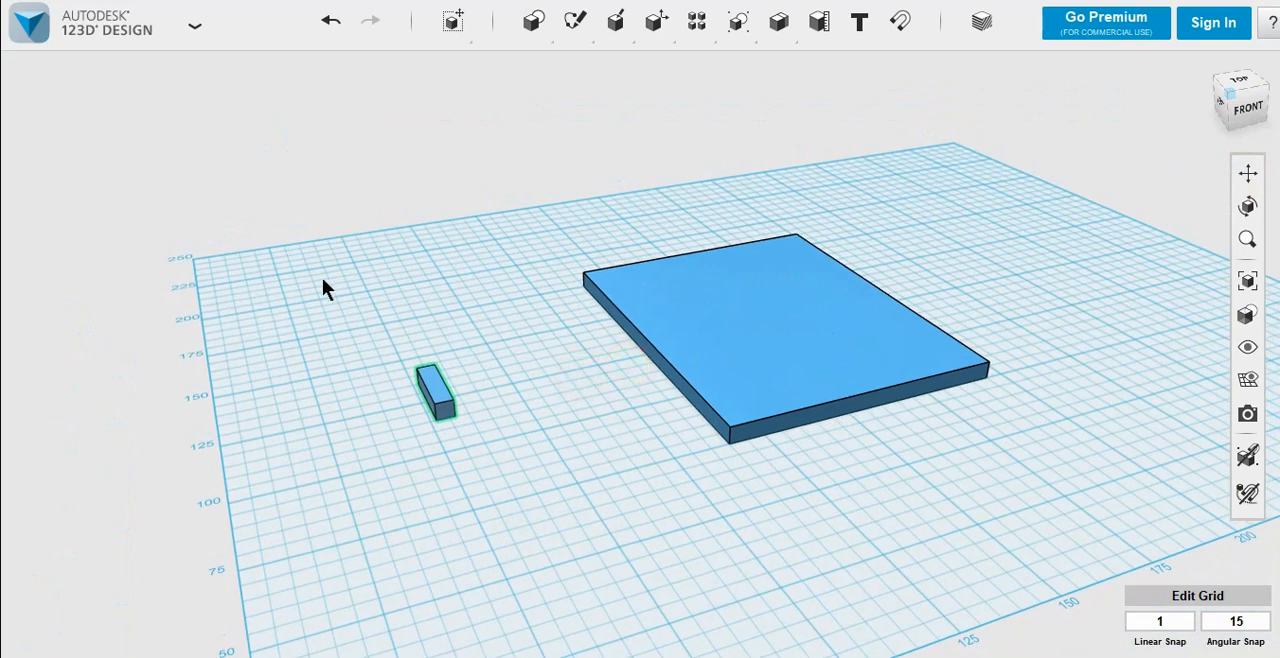
pyautogui.click(899, 24)
pyautogui.click(439, 384)
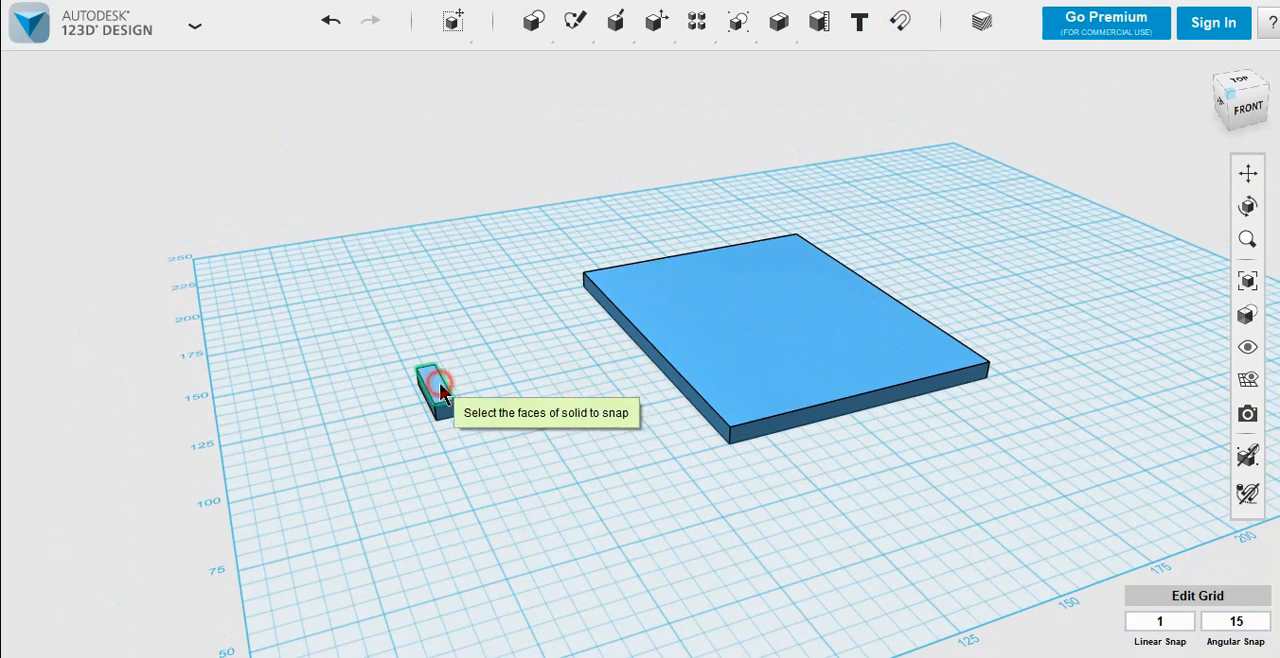
pyautogui.moveTo(477, 370); pyautogui.dragTo(496, 366, button='right')
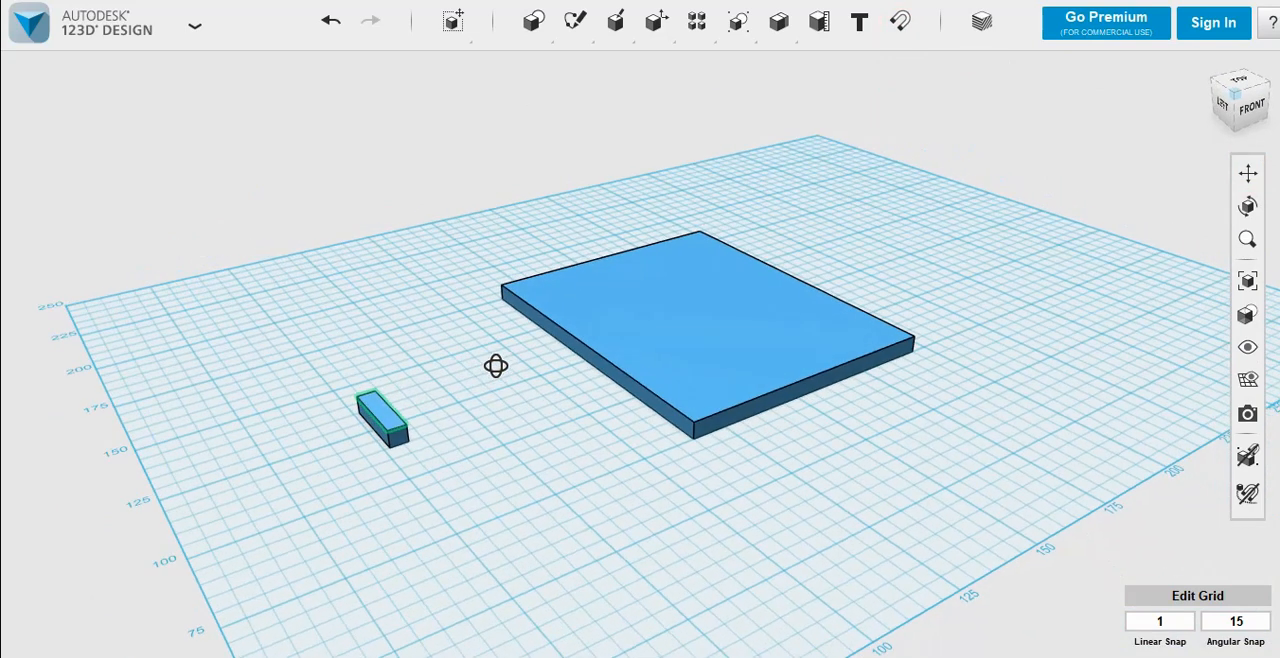
pyautogui.click(394, 422)
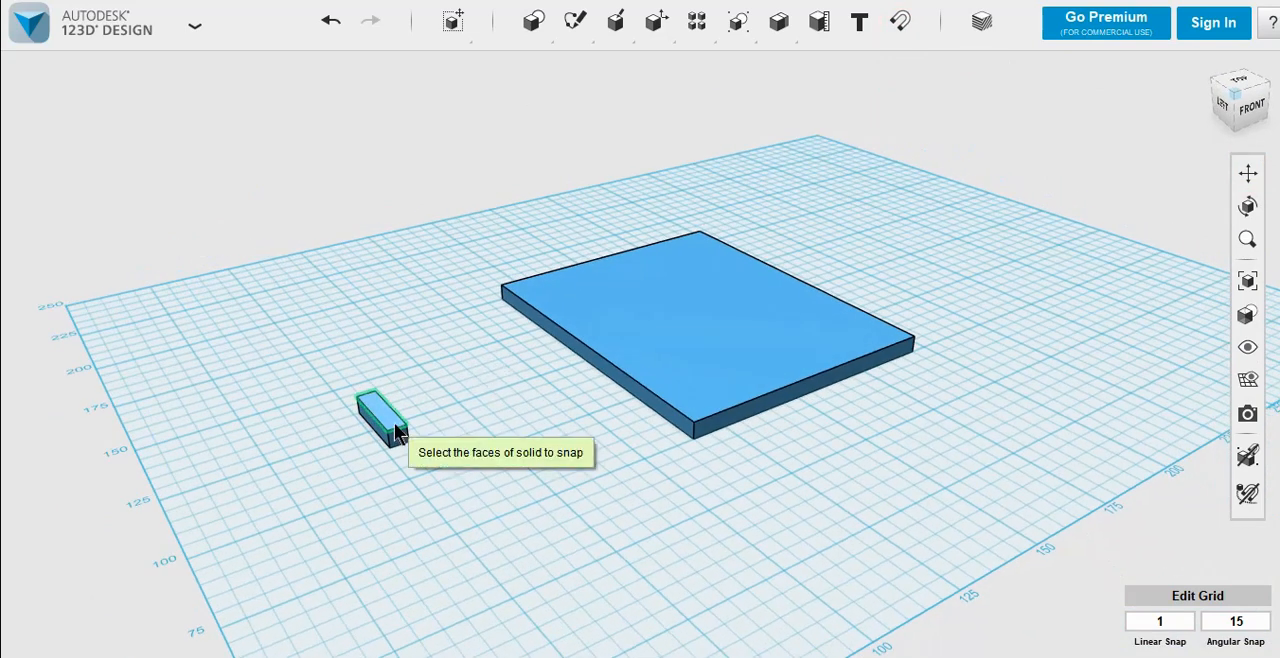
pyautogui.click(611, 372)
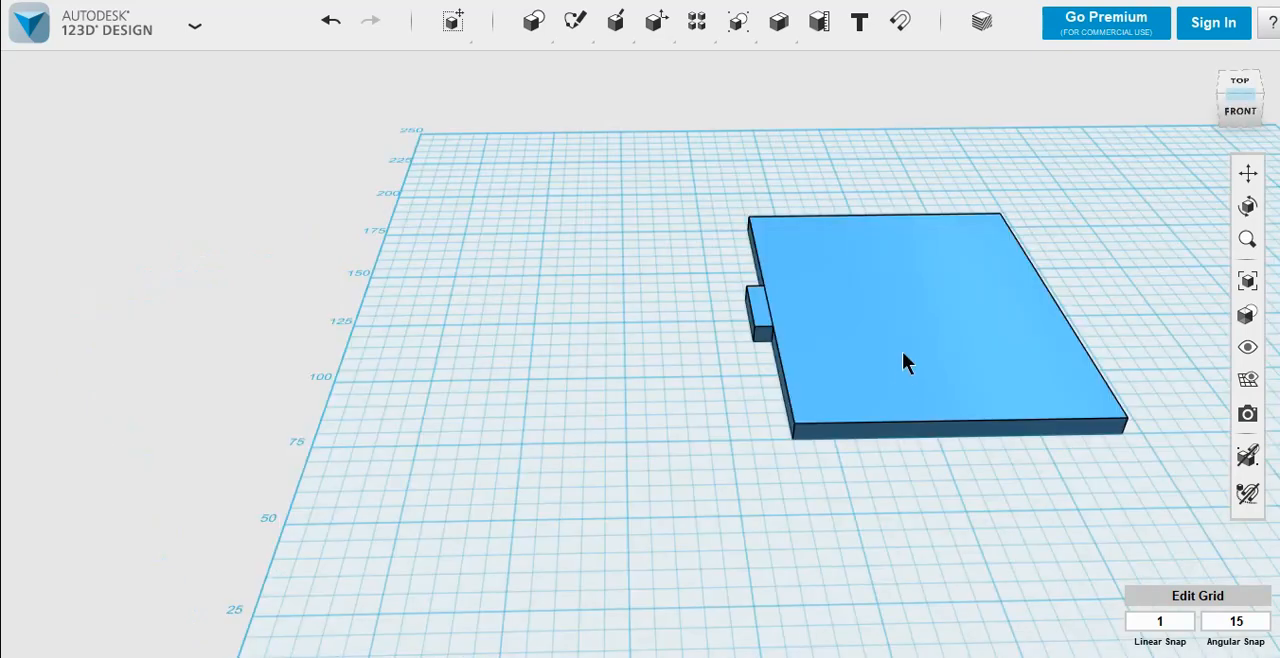
# Step: Duplicate the block attached to the plate and move the copy away toward the grid's left edge
pyautogui.click(756, 318)
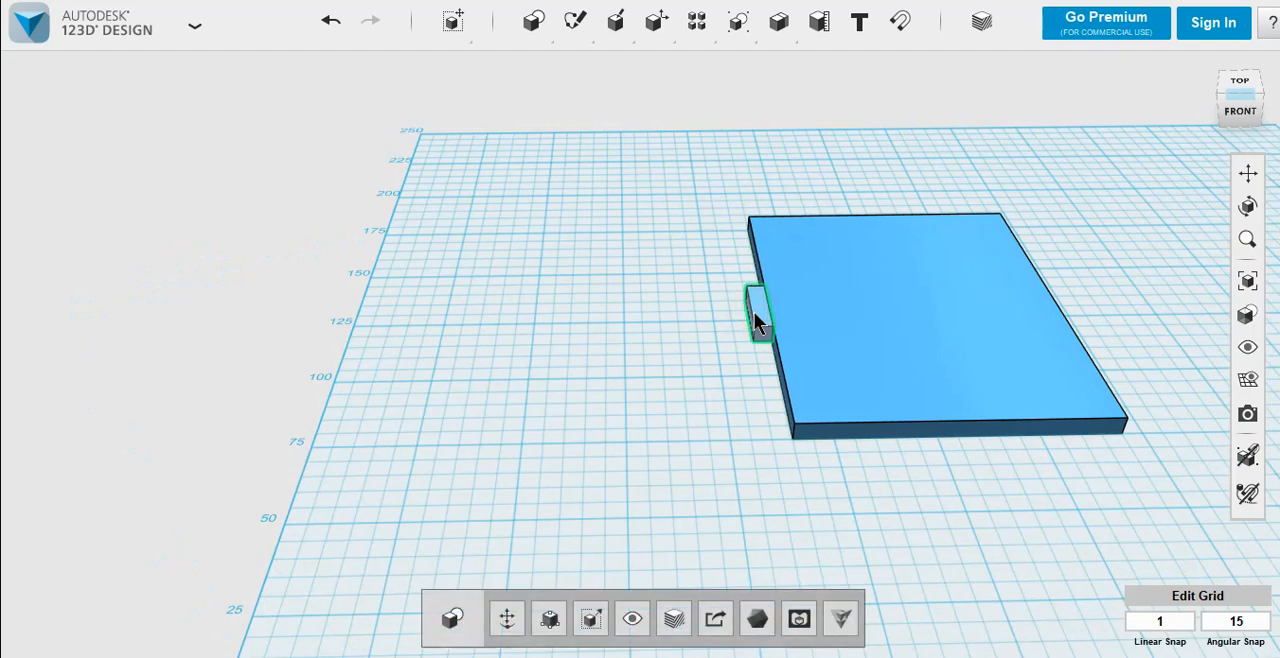
pyautogui.hotkey('ctrl', 't')
pyautogui.click(829, 310)
pyautogui.moveTo(763, 333); pyautogui.dragTo(490, 322)
pyautogui.click(466, 534)
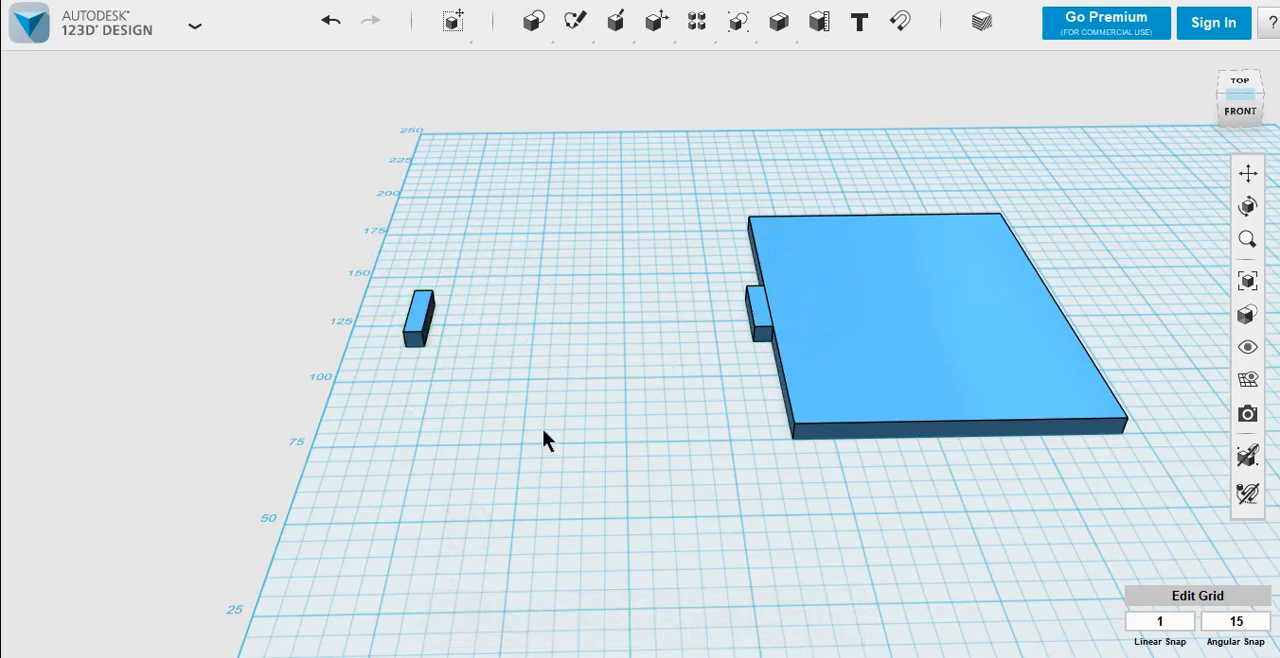
# Step: Duplicate the detached small block in place, leaving the copy at the same position
pyautogui.click(422, 324)
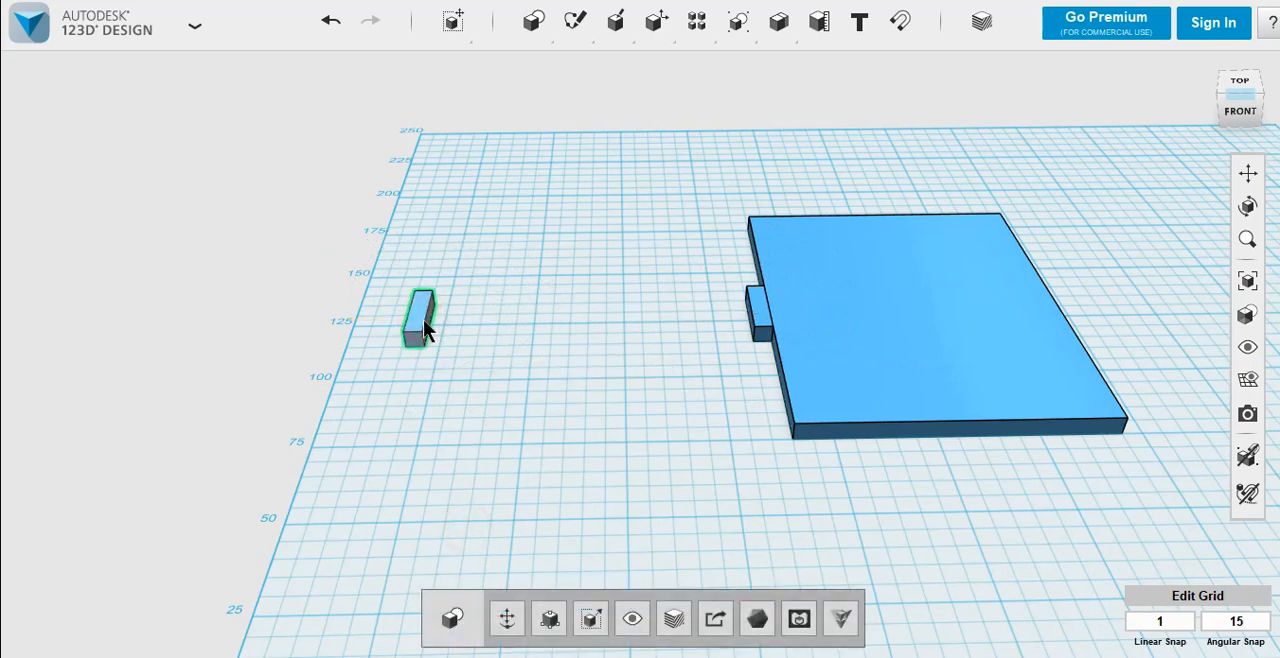
pyautogui.hotkey('ctrl', 't')
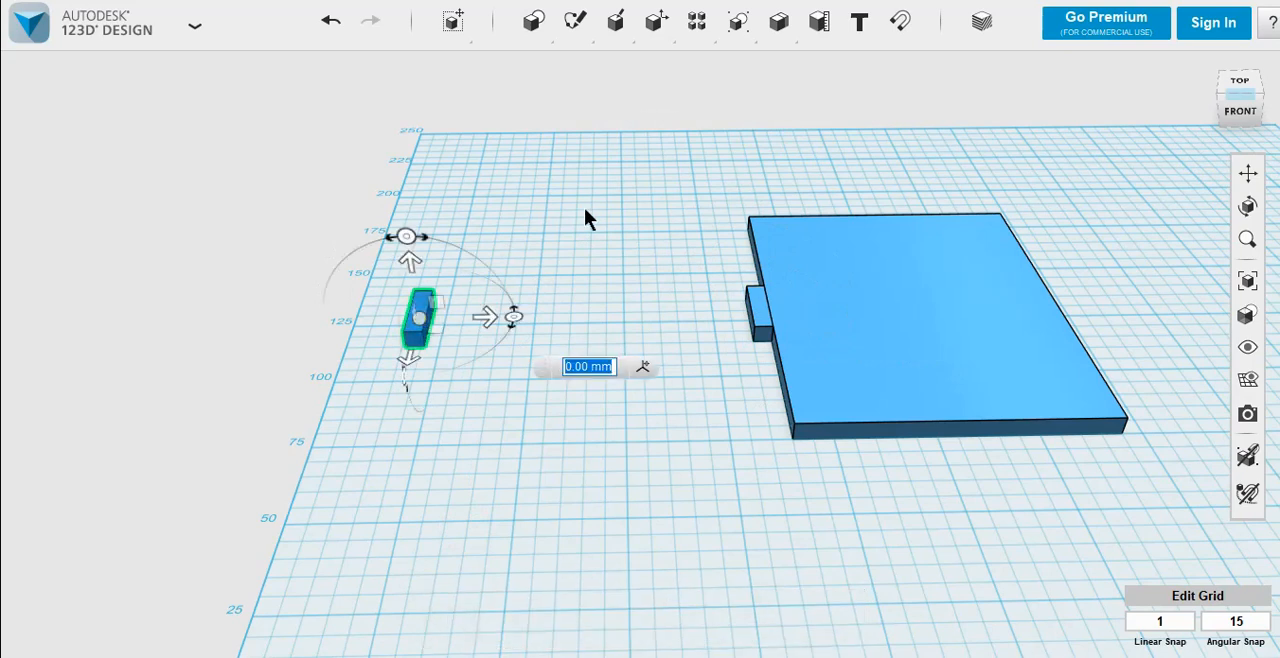
pyautogui.click(551, 249)
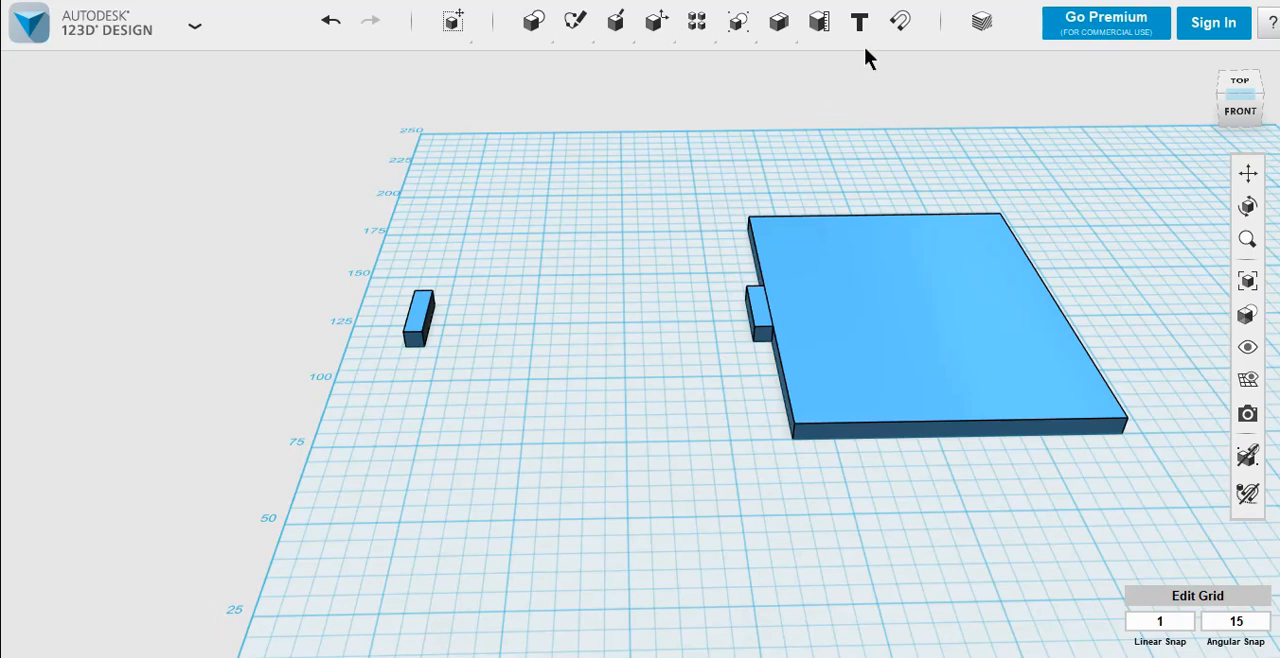
# Step: Snap the top face of one detached block onto the plate's right side face
pyautogui.click(896, 24)
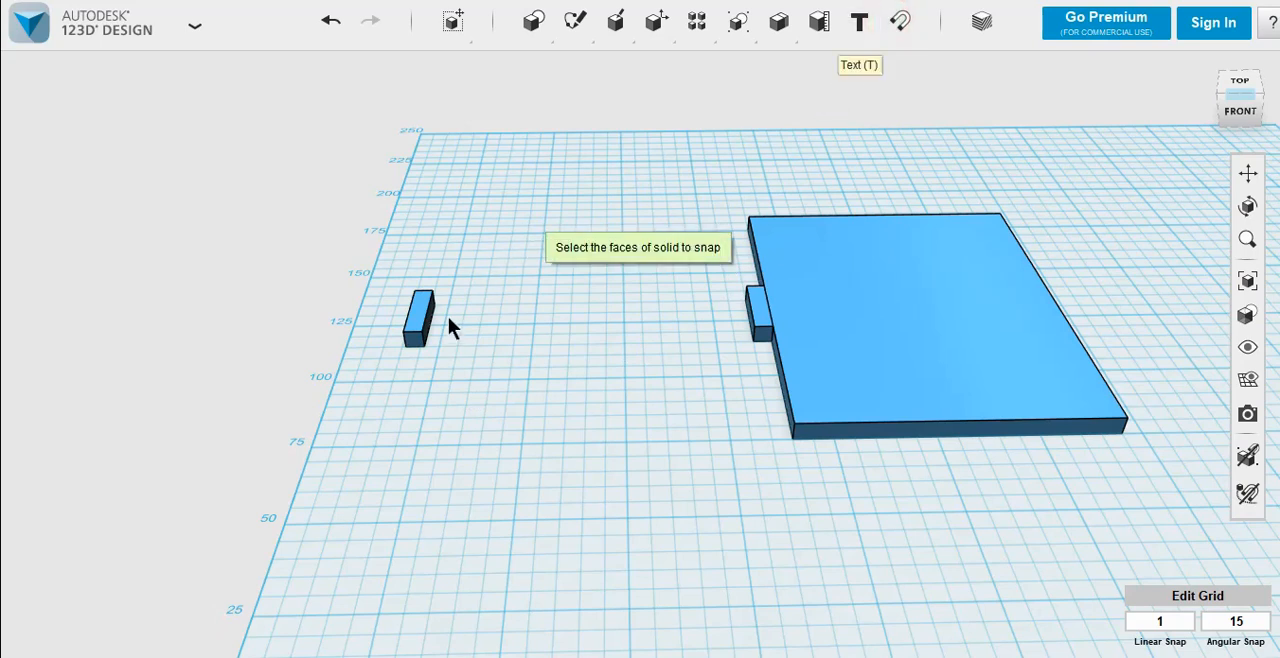
pyautogui.click(419, 320)
pyautogui.moveTo(1220, 290); pyautogui.dragTo(1112, 298, button='right')
pyautogui.moveTo(1125, 415); pyautogui.dragTo(677, 357, button='middle')
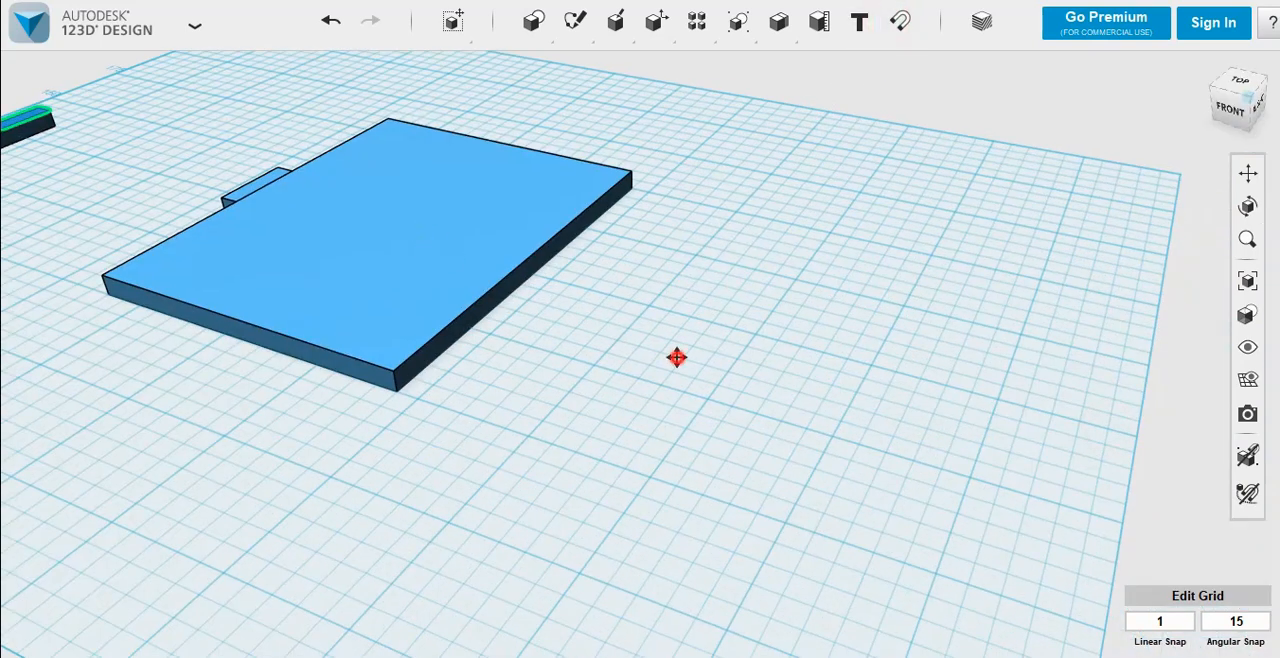
pyautogui.click(506, 281)
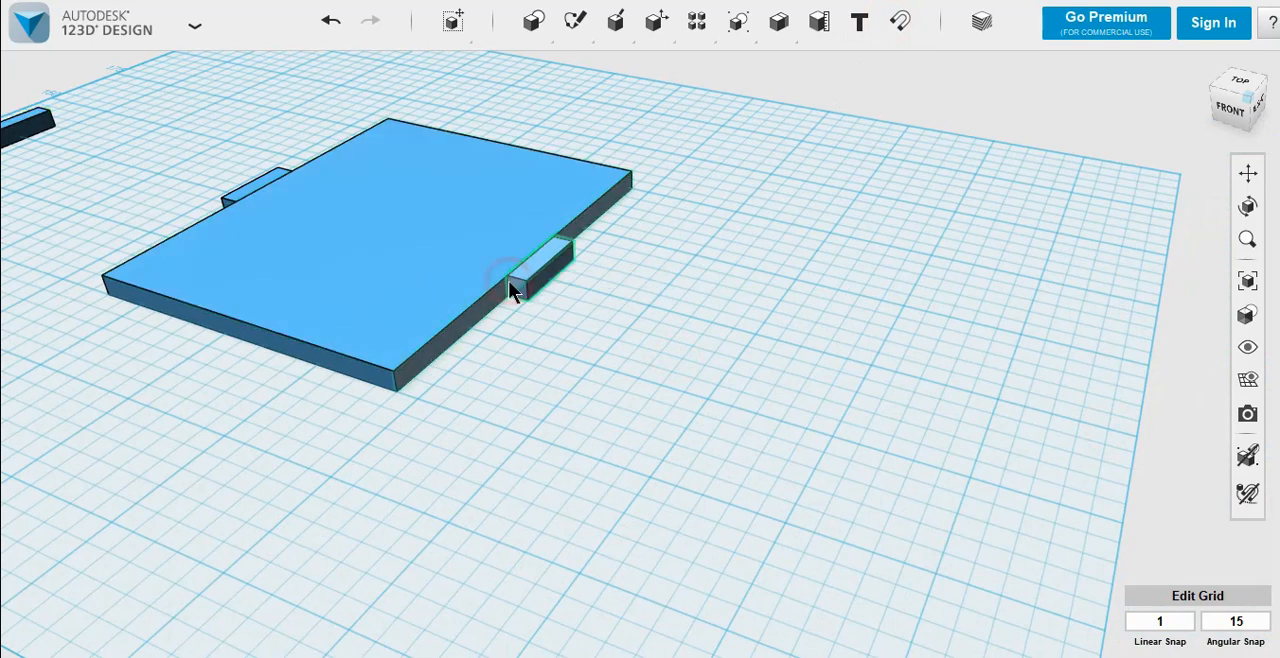
pyautogui.click(18, 148)
# Step: Duplicate the block on the plate's left side and rotate the copy -90 degrees about the vertical axis
pyautogui.moveTo(60, 203); pyautogui.dragTo(112, 205, button='right')
pyautogui.click(1250, 174)
pyautogui.moveTo(476, 318); pyautogui.dragTo(880, 388)
pyautogui.rightClick(355, 317)
pyautogui.click(469, 230)
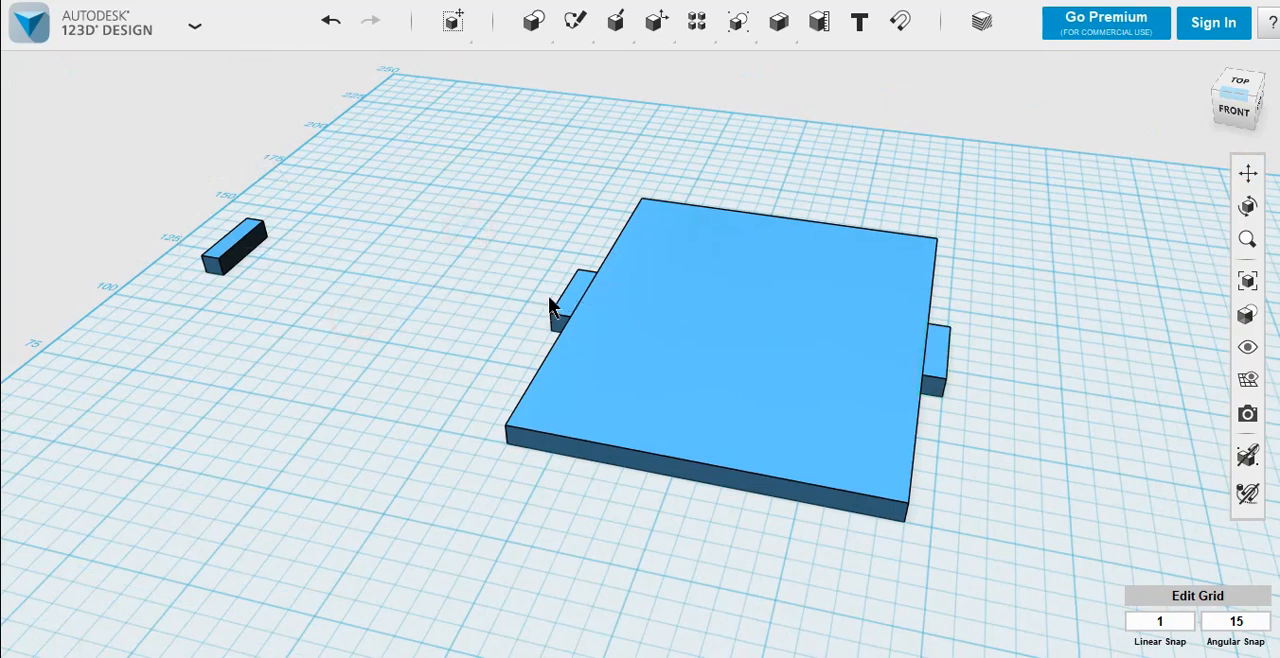
pyautogui.click(573, 300)
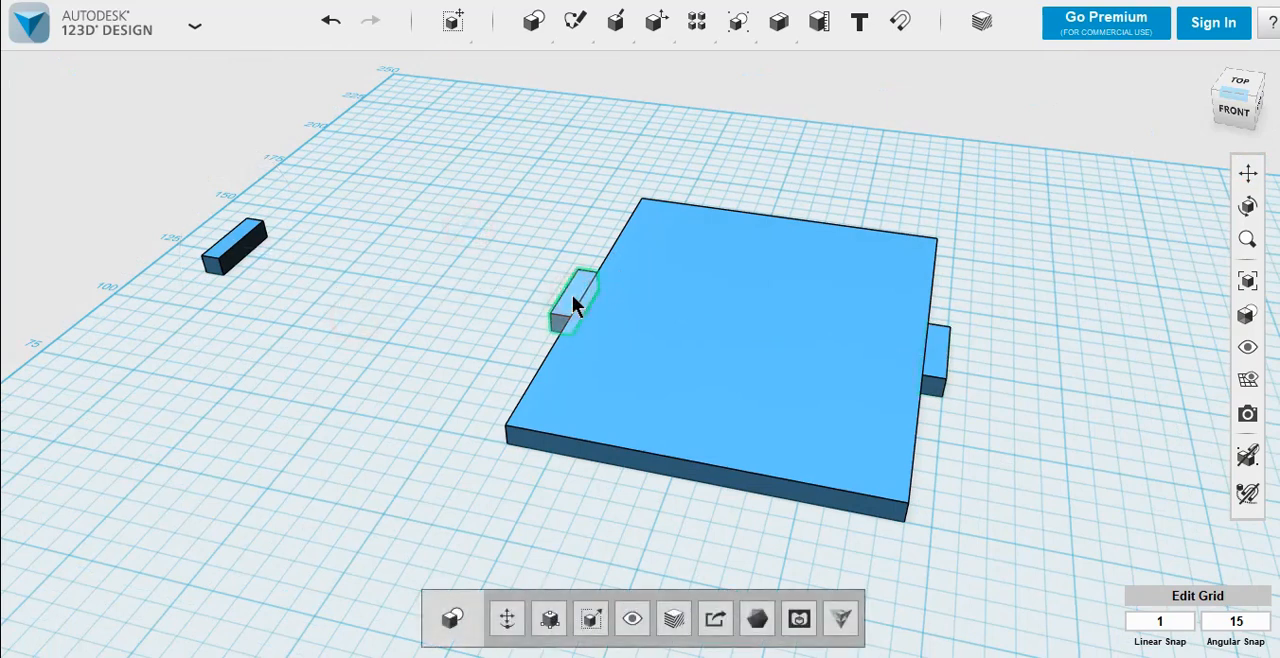
pyautogui.press('m')
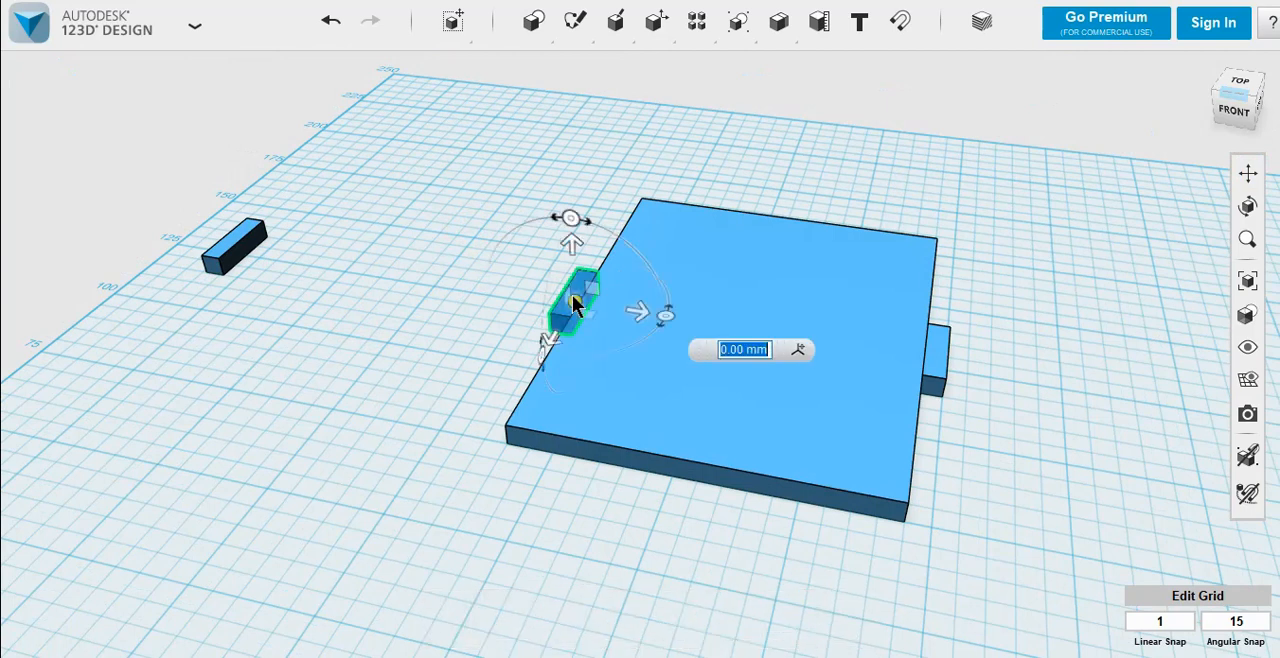
pyautogui.moveTo(666, 314); pyautogui.dragTo(521, 371)
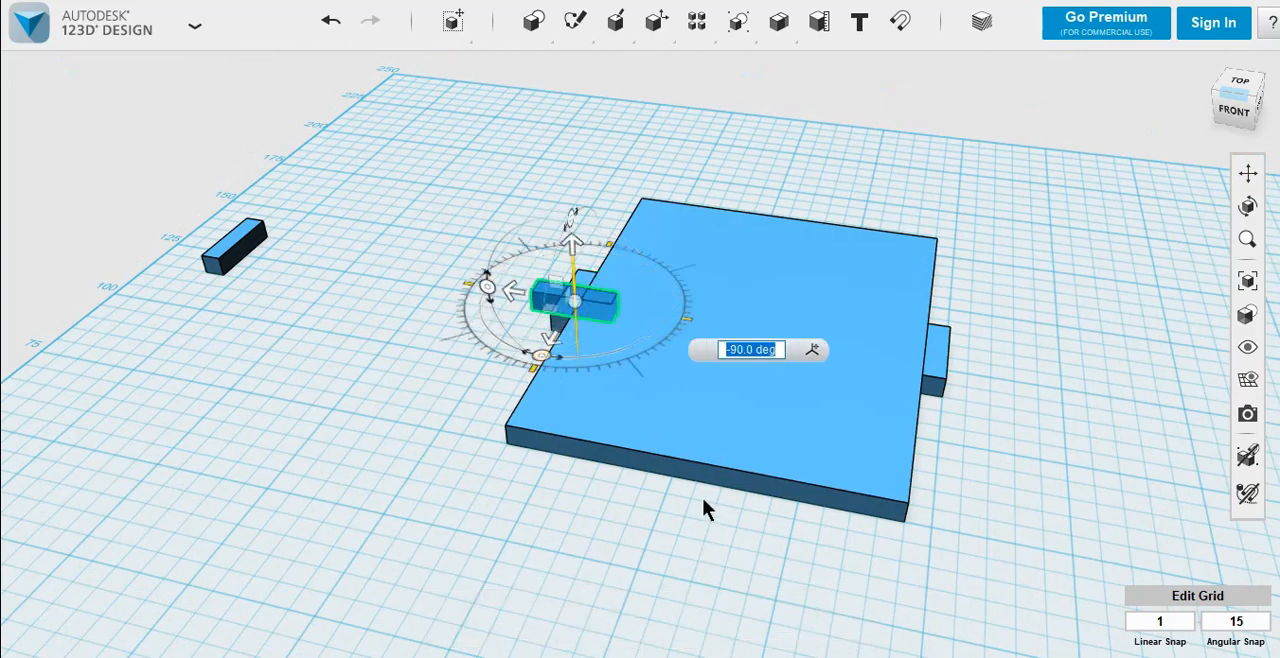
pyautogui.click(382, 363)
# Step: Snap the rotated copy's long side face onto the plate's front side face
pyautogui.click(900, 24)
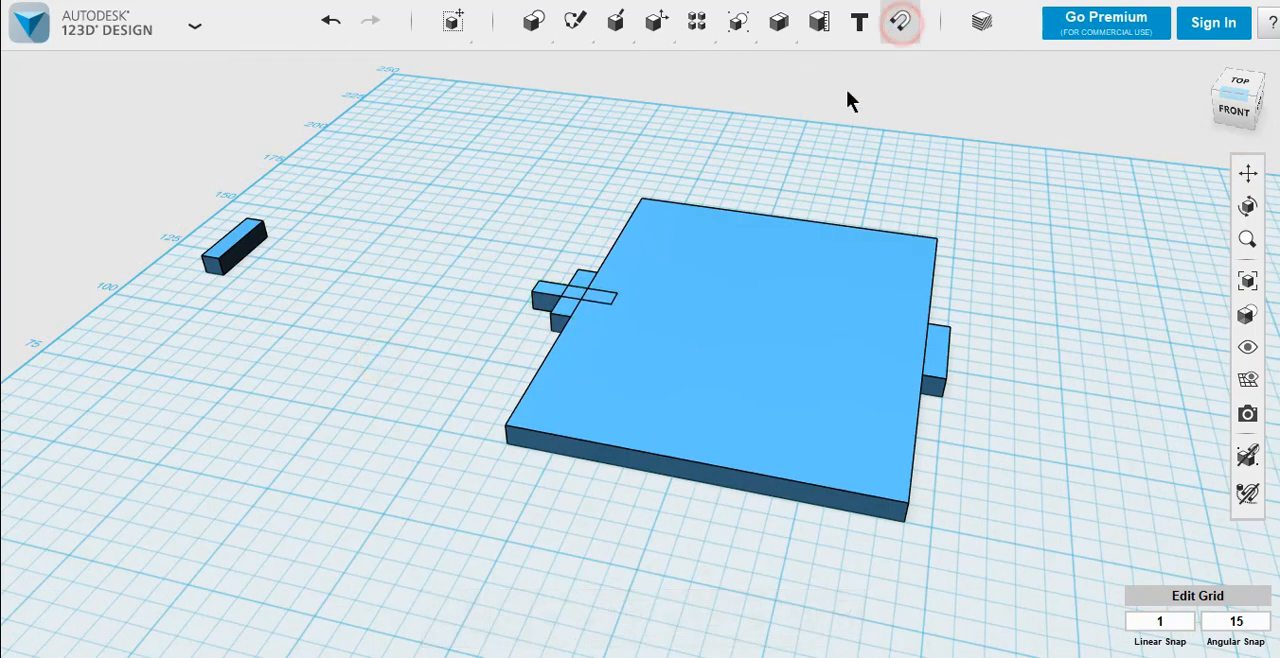
pyautogui.click(539, 300)
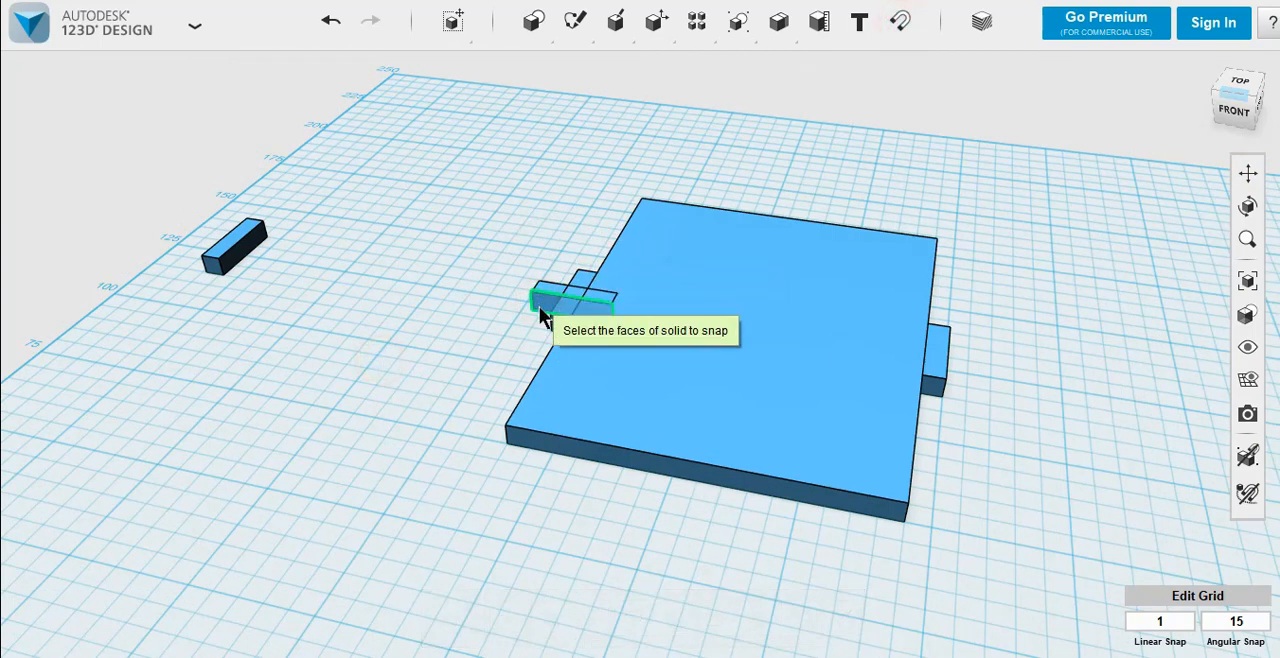
pyautogui.click(673, 468)
pyautogui.click(694, 544)
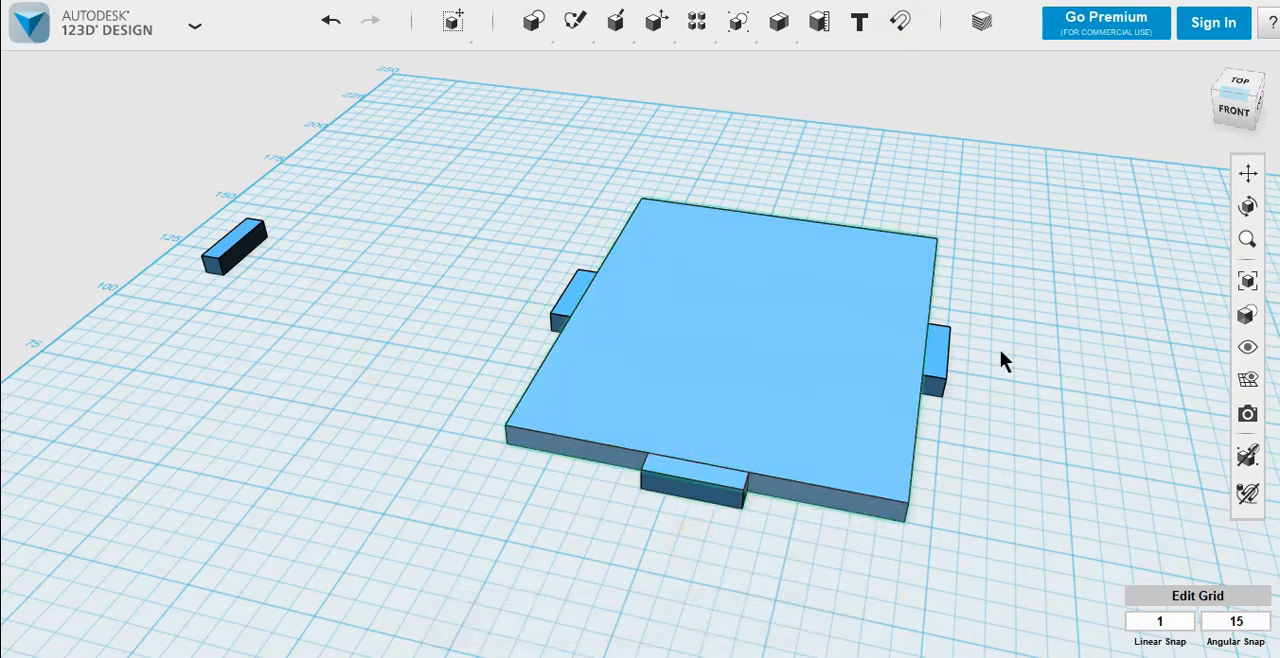
# Step: Duplicate the block on the plate's front side and move the copy straight across to the plate's back side
pyautogui.click(700, 481)
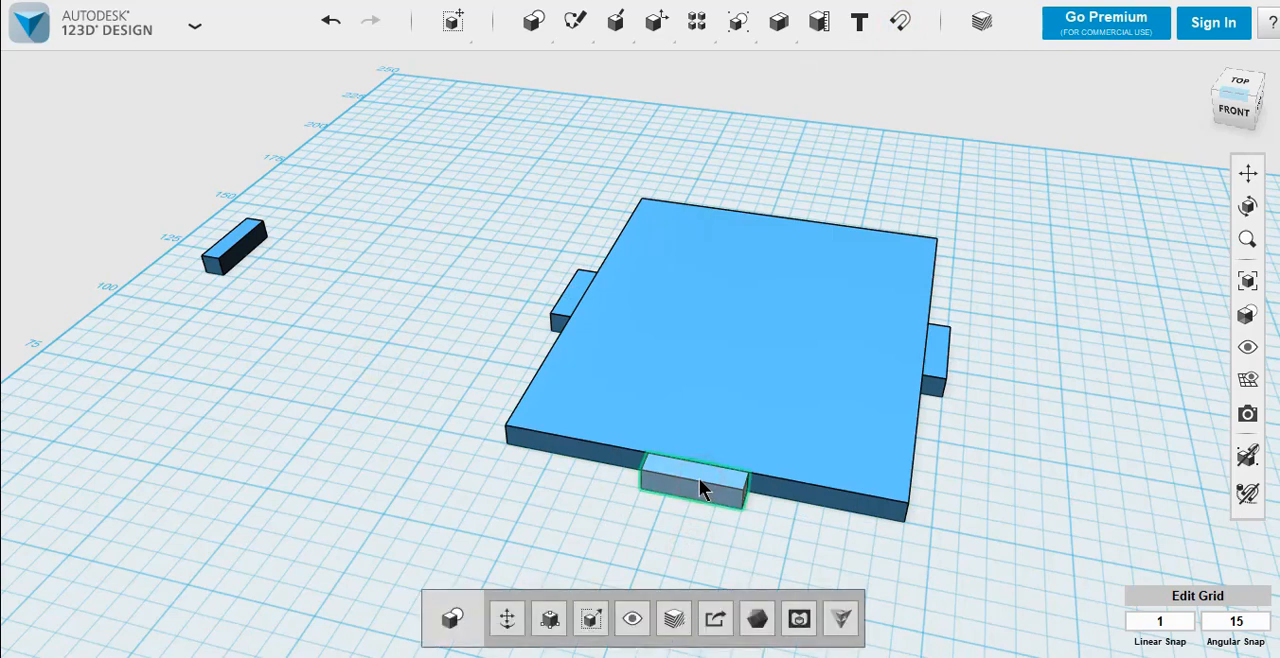
pyautogui.hotkey('ctrl', 't')
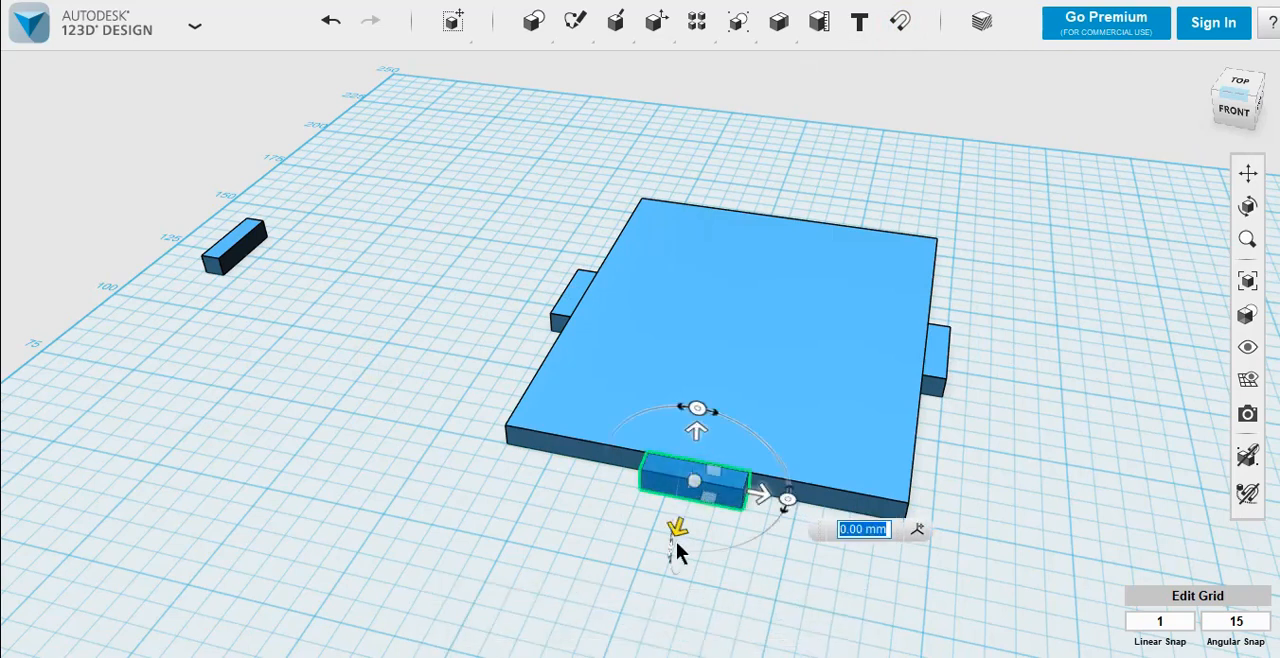
pyautogui.moveTo(680, 531); pyautogui.dragTo(755, 240)
pyautogui.click(957, 281)
pyautogui.click(1021, 373)
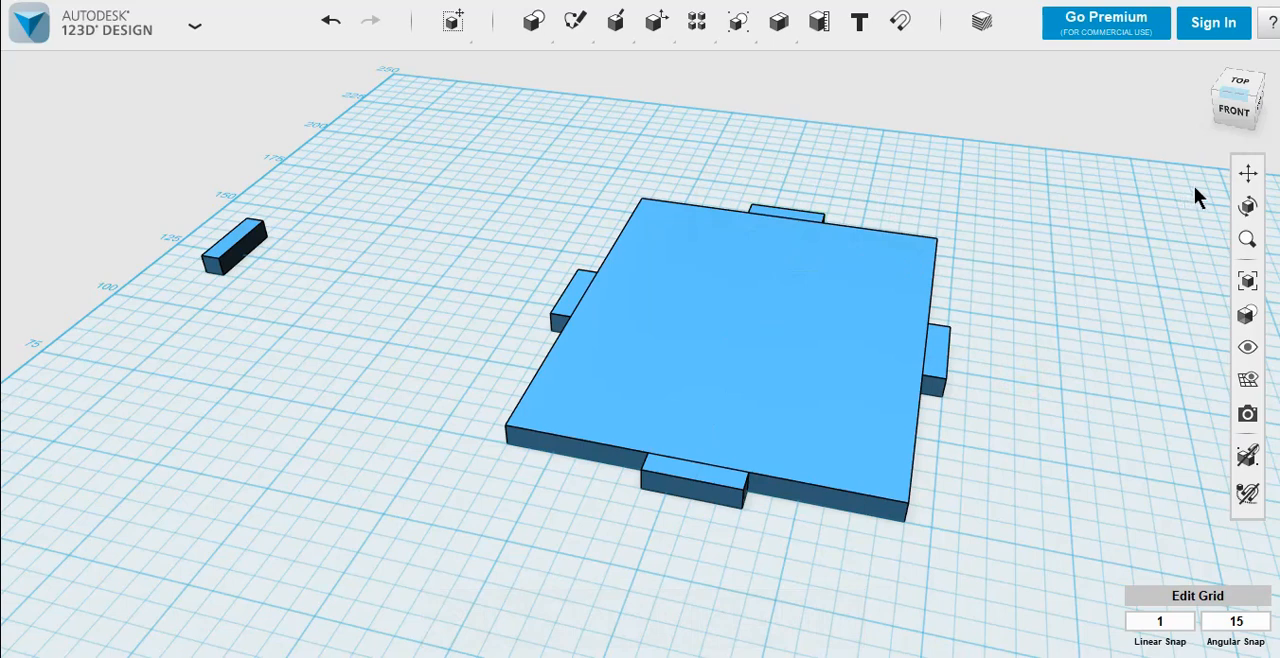
# Step: Merge the plate and its four attached side blocks into one solid, leaving the detached block separate
pyautogui.moveTo(548, 335); pyautogui.dragTo(602, 385, button='right')
pyautogui.scroll(-3, 686, 319)
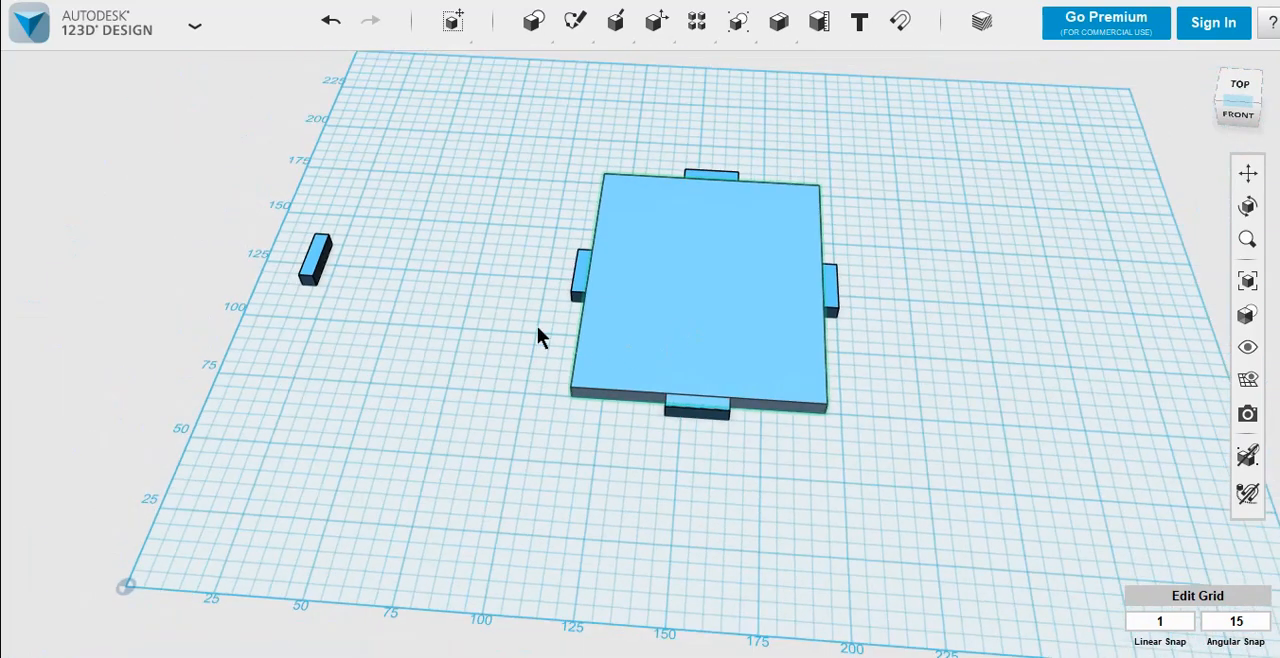
pyautogui.click(1247, 172)
pyautogui.moveTo(491, 276); pyautogui.dragTo(523, 437)
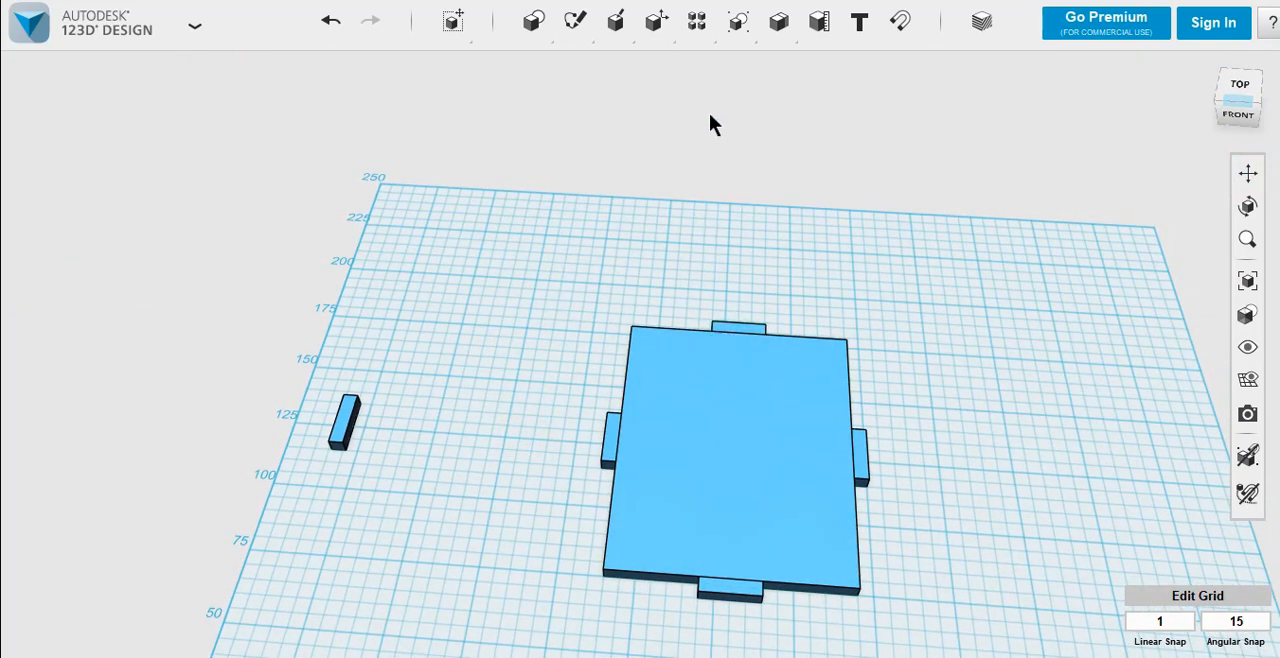
pyautogui.moveTo(778, 30)
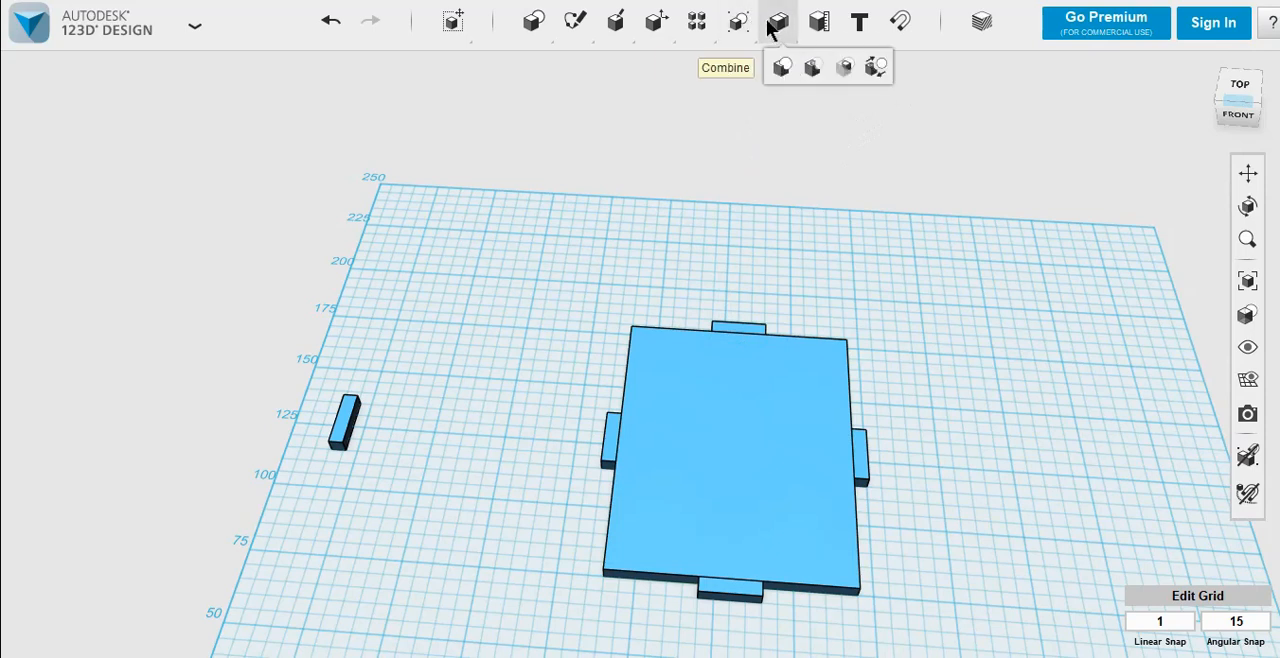
pyautogui.click(781, 70)
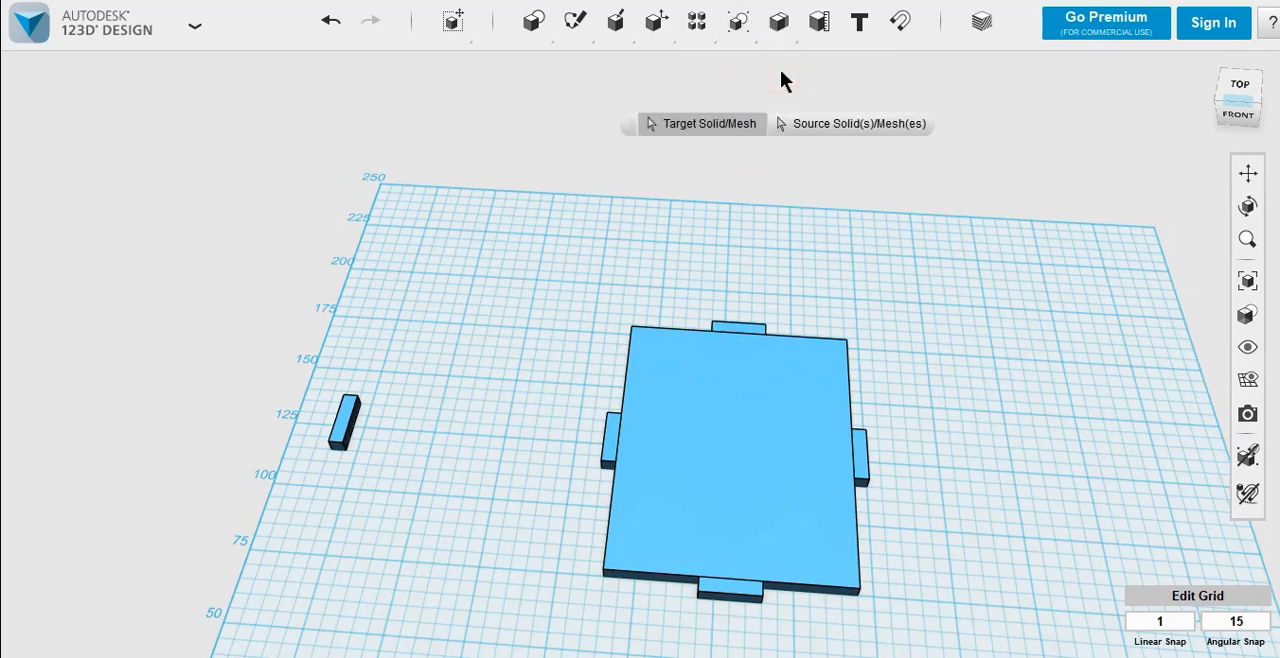
pyautogui.click(748, 325)
pyautogui.click(862, 458)
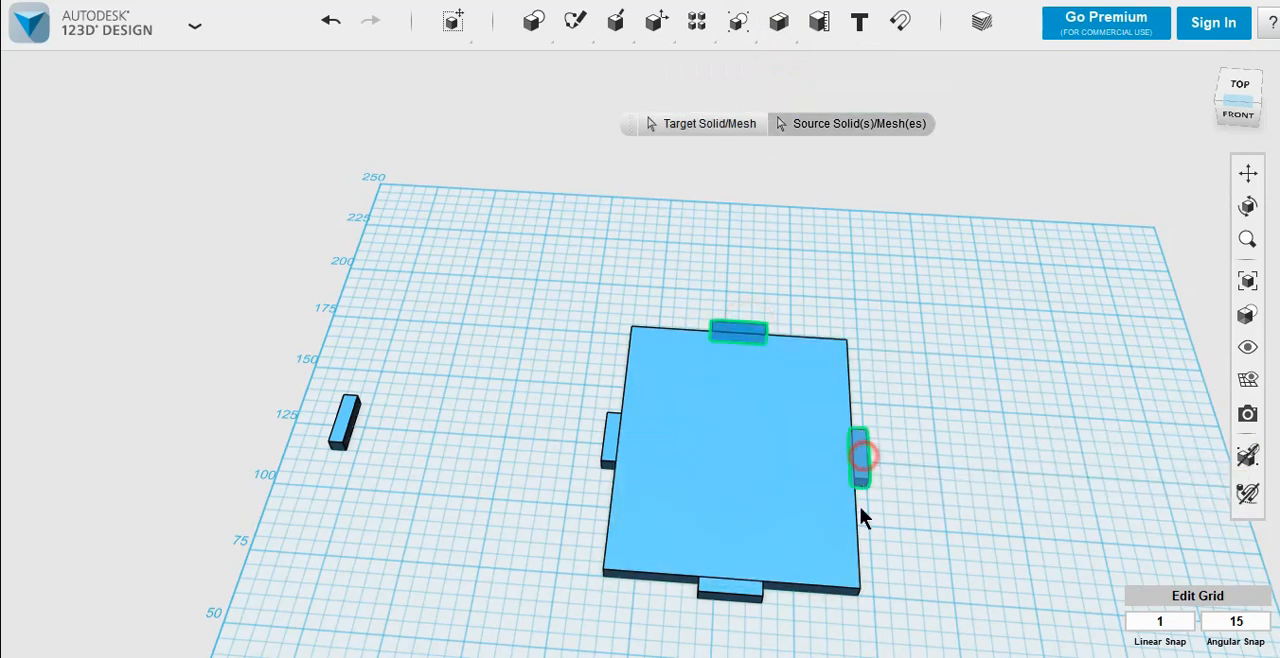
pyautogui.click(758, 590)
pyautogui.click(606, 445)
pyautogui.click(683, 418)
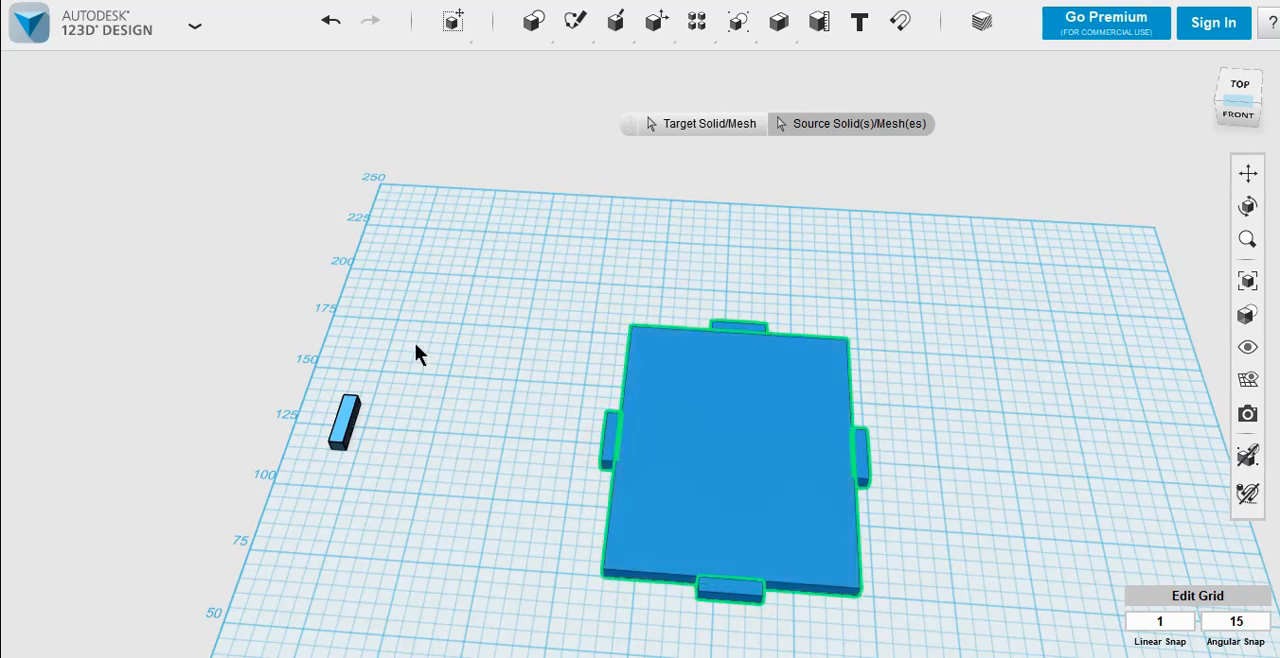
pyautogui.click(481, 316)
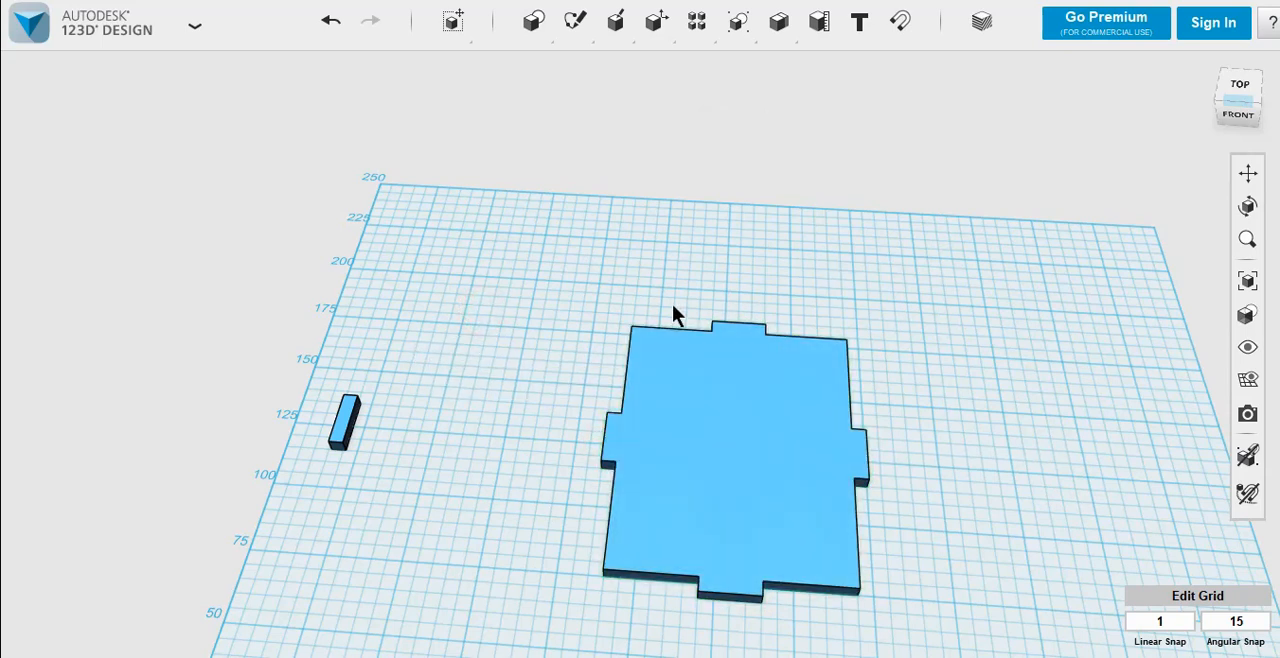
# Step: Insert a 20 x 20 x 20 mm box on the grid between the detached block and the plate
pyautogui.moveTo(523, 493); pyautogui.dragTo(548, 352, button='right')
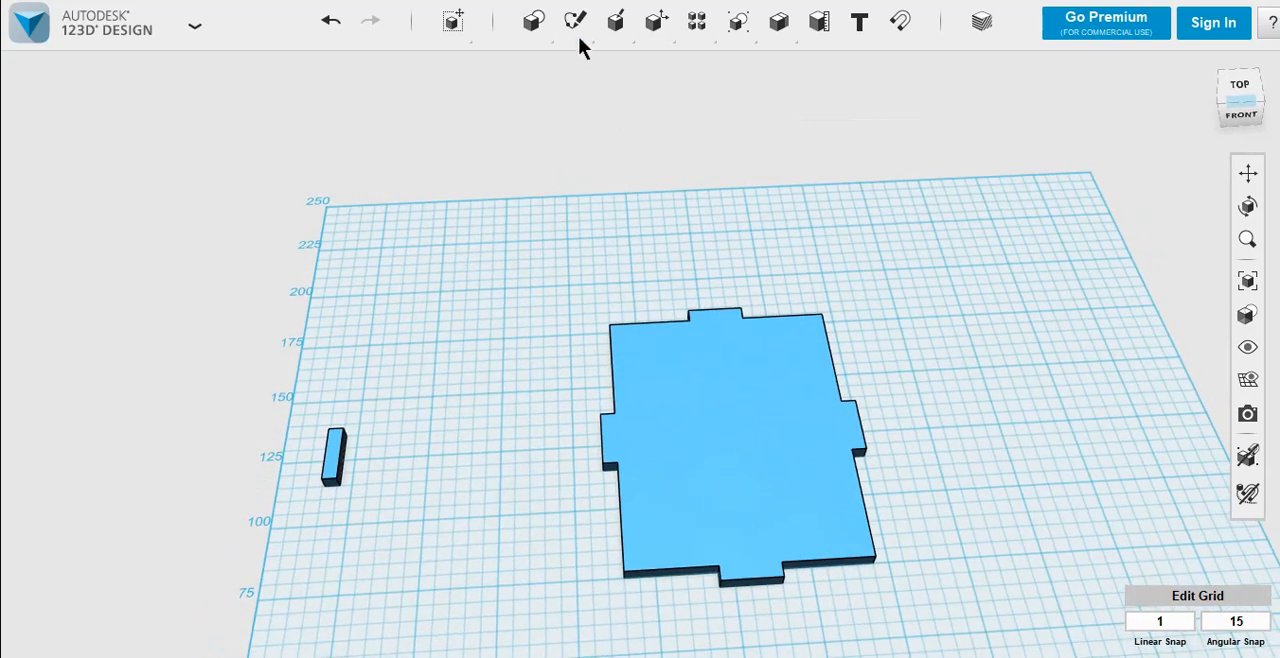
pyautogui.moveTo(535, 24)
pyautogui.click(539, 70)
pyautogui.click(492, 470)
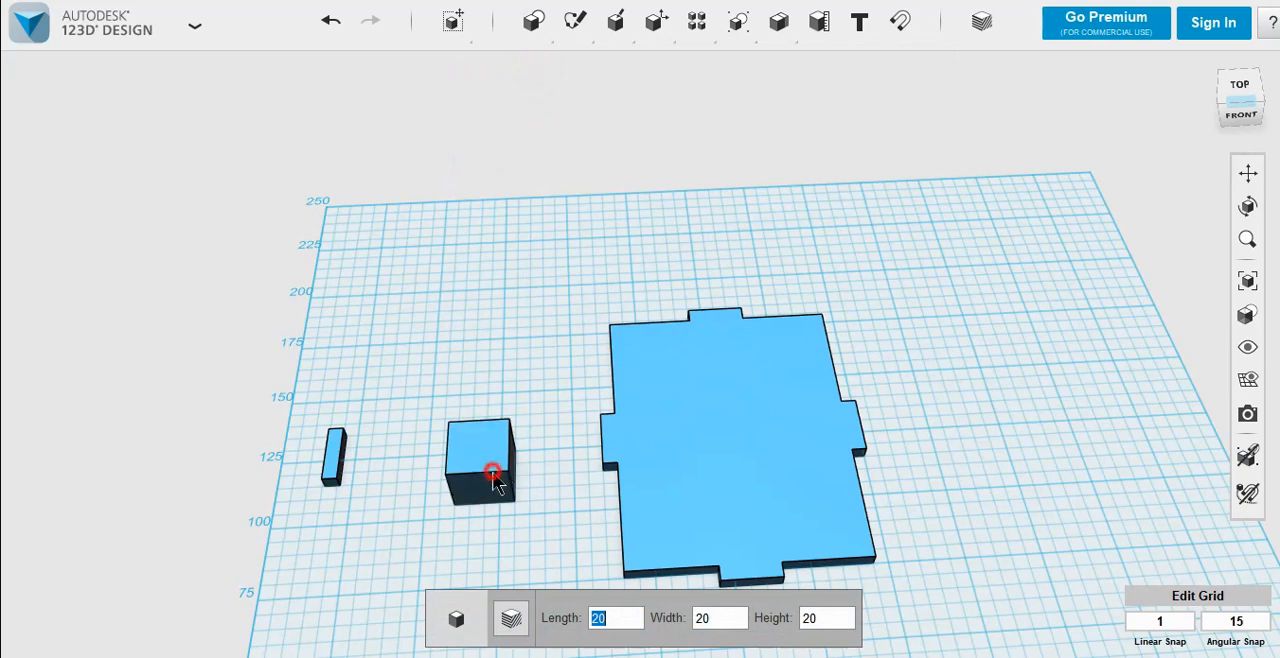
# Step: Smart Scale the new box into a wall 40 mm high and 5 mm thick, as long as the plate's long side
pyautogui.moveTo(529, 514); pyautogui.dragTo(540, 486, button='right')
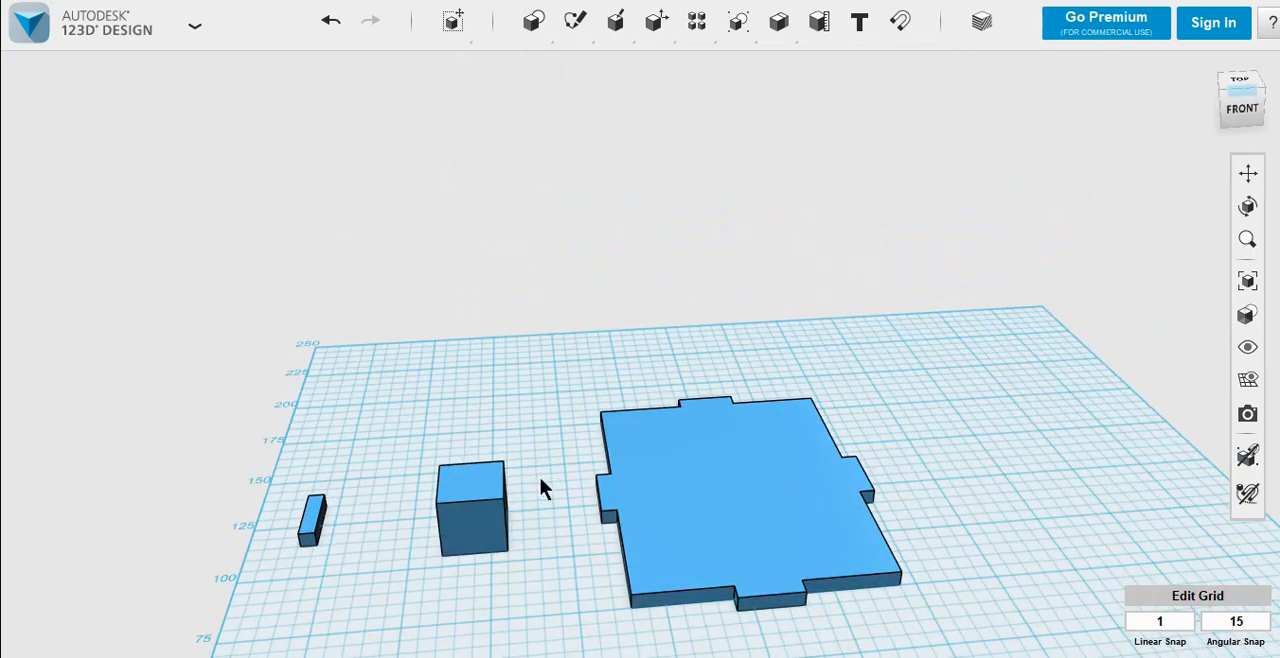
pyautogui.click(1240, 174)
pyautogui.moveTo(612, 516); pyautogui.dragTo(668, 487)
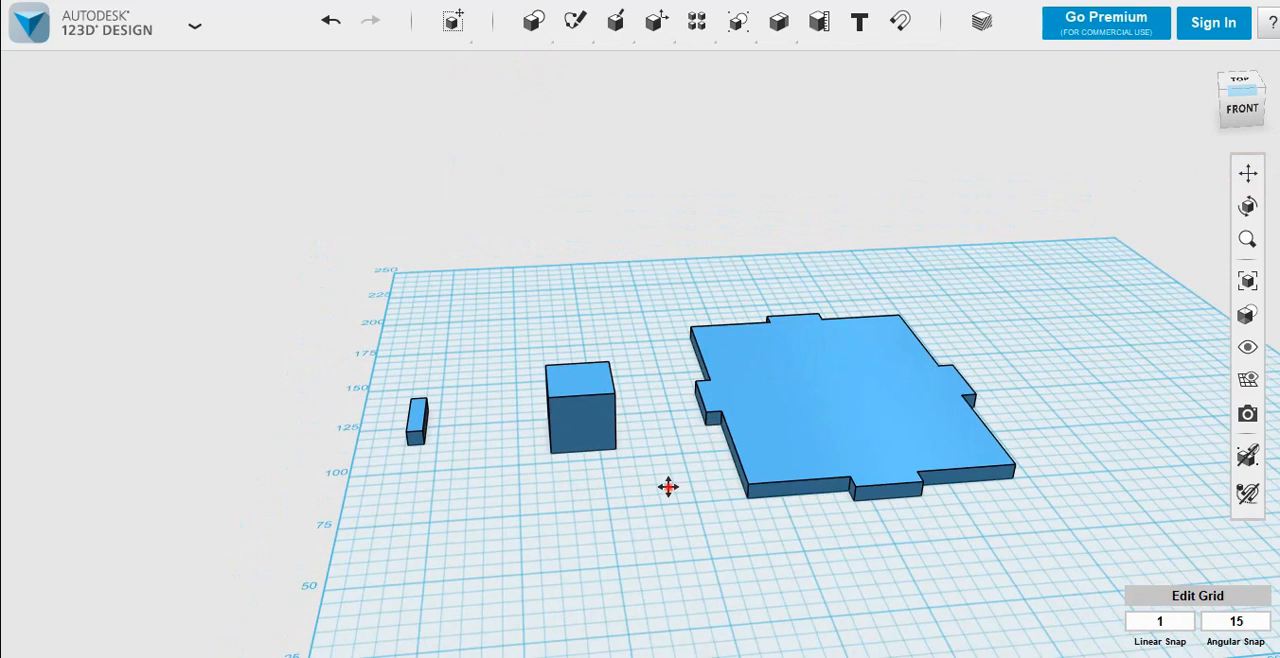
pyautogui.click(564, 404)
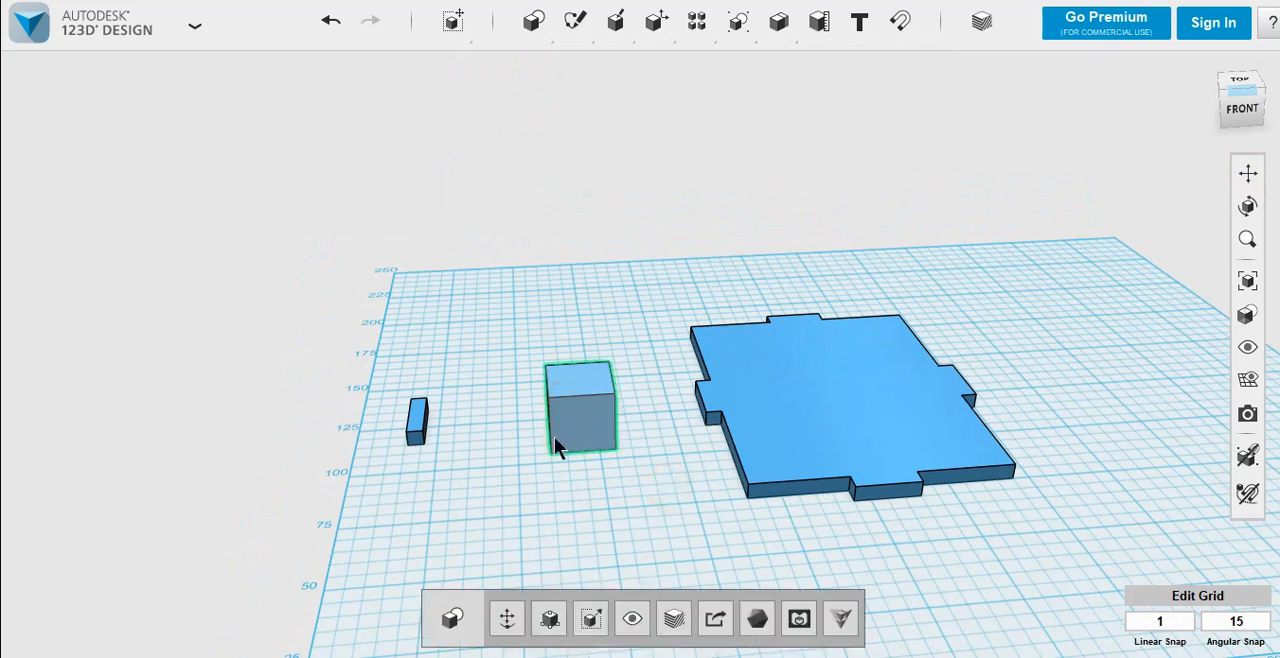
pyautogui.click(548, 622)
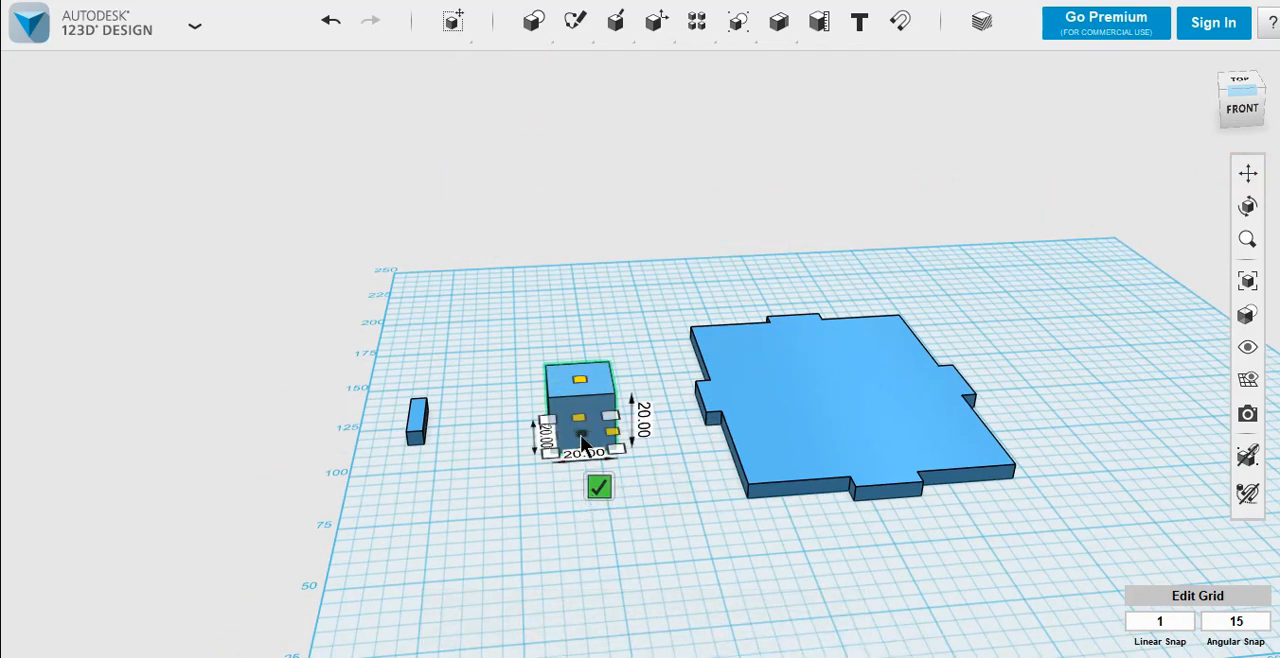
pyautogui.scroll(2, 583, 443)
pyautogui.click(690, 406)
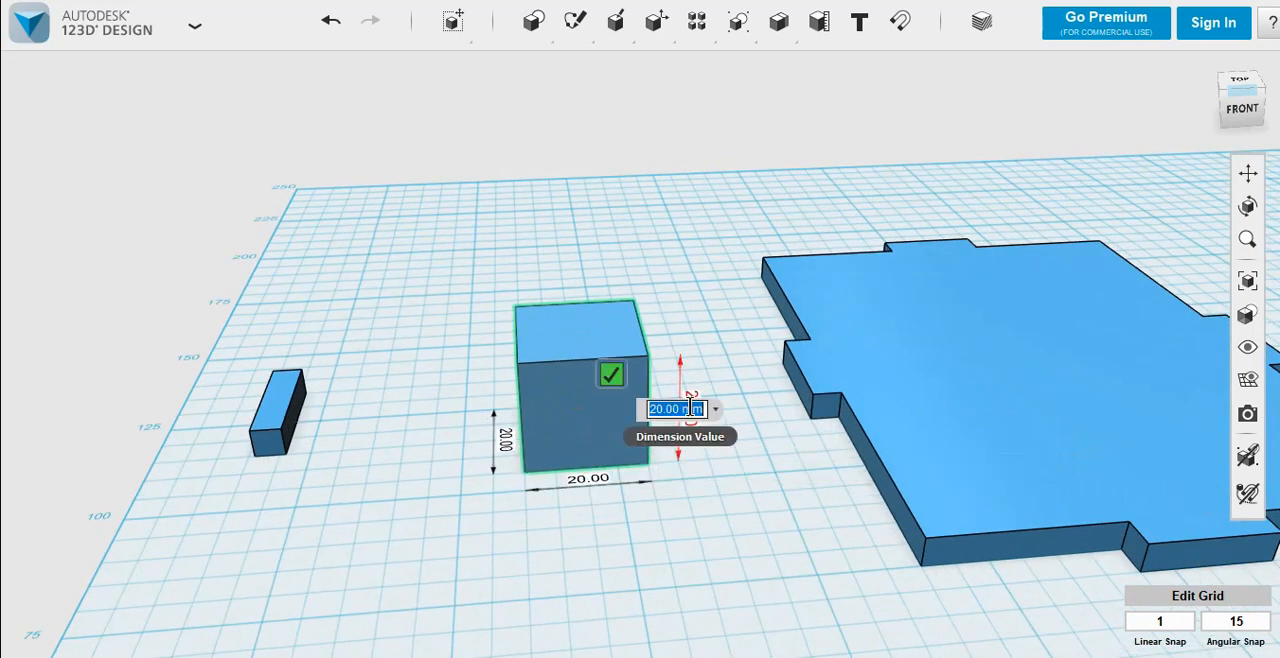
pyautogui.write('40')
pyautogui.press('Return')
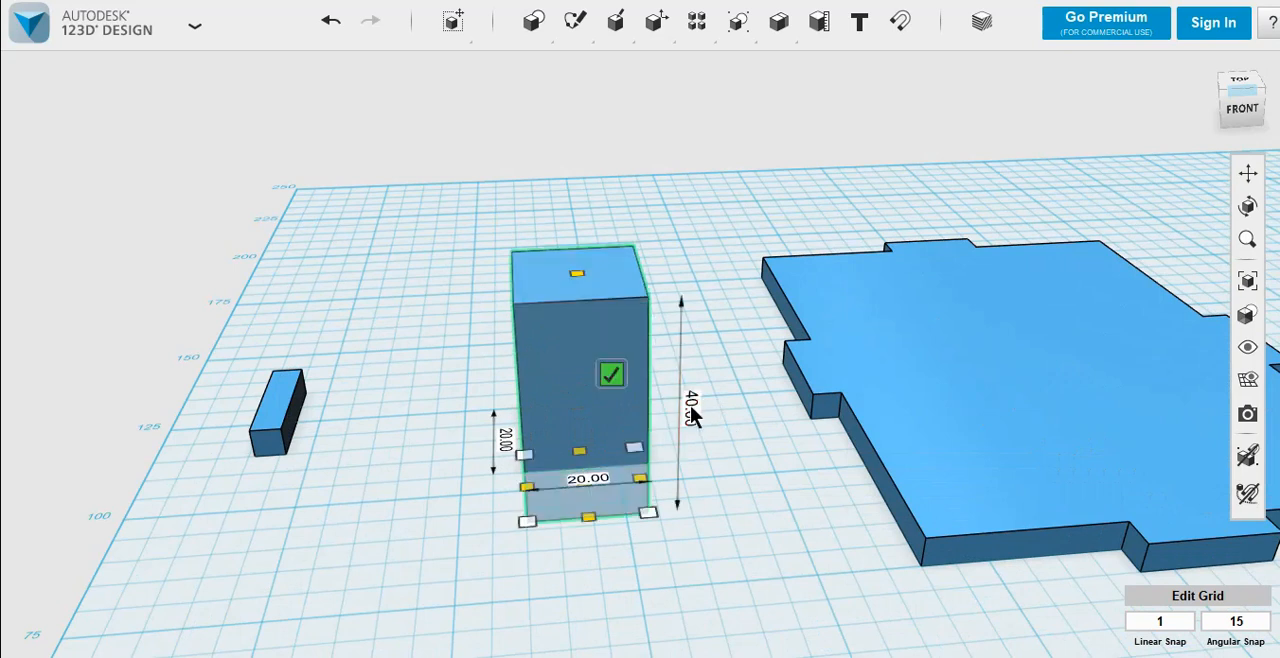
pyautogui.click(586, 480)
pyautogui.write('5')
pyautogui.press('Return')
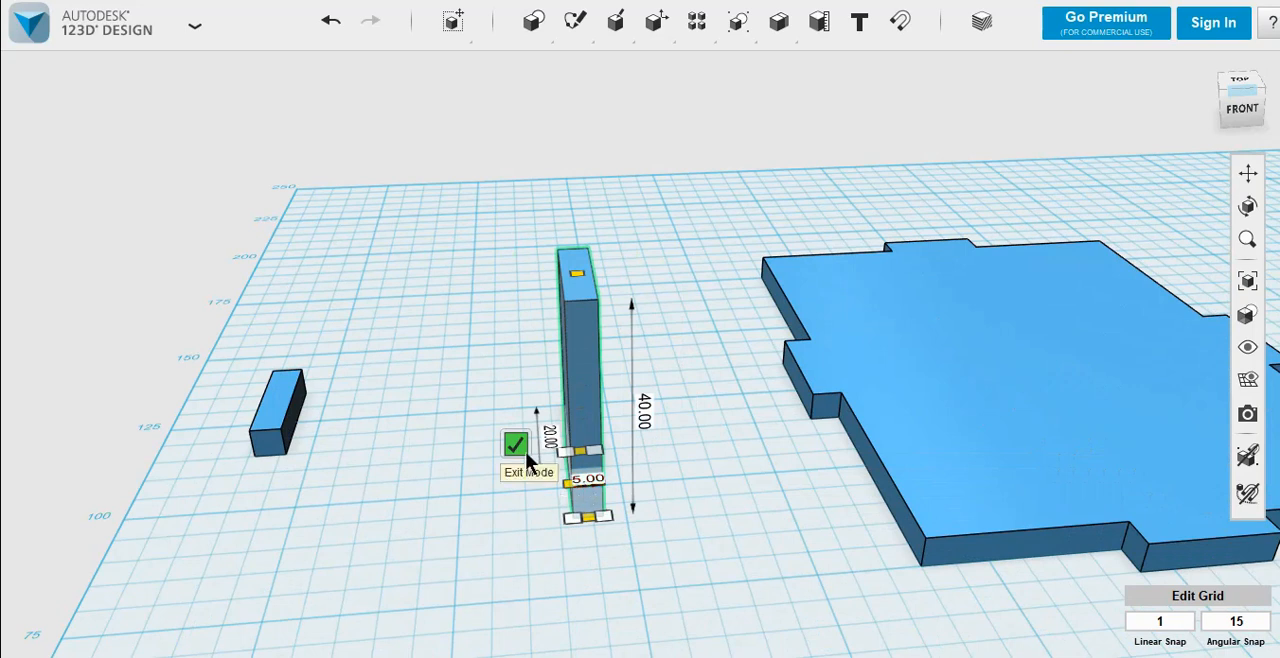
pyautogui.click(550, 445)
pyautogui.write('100')
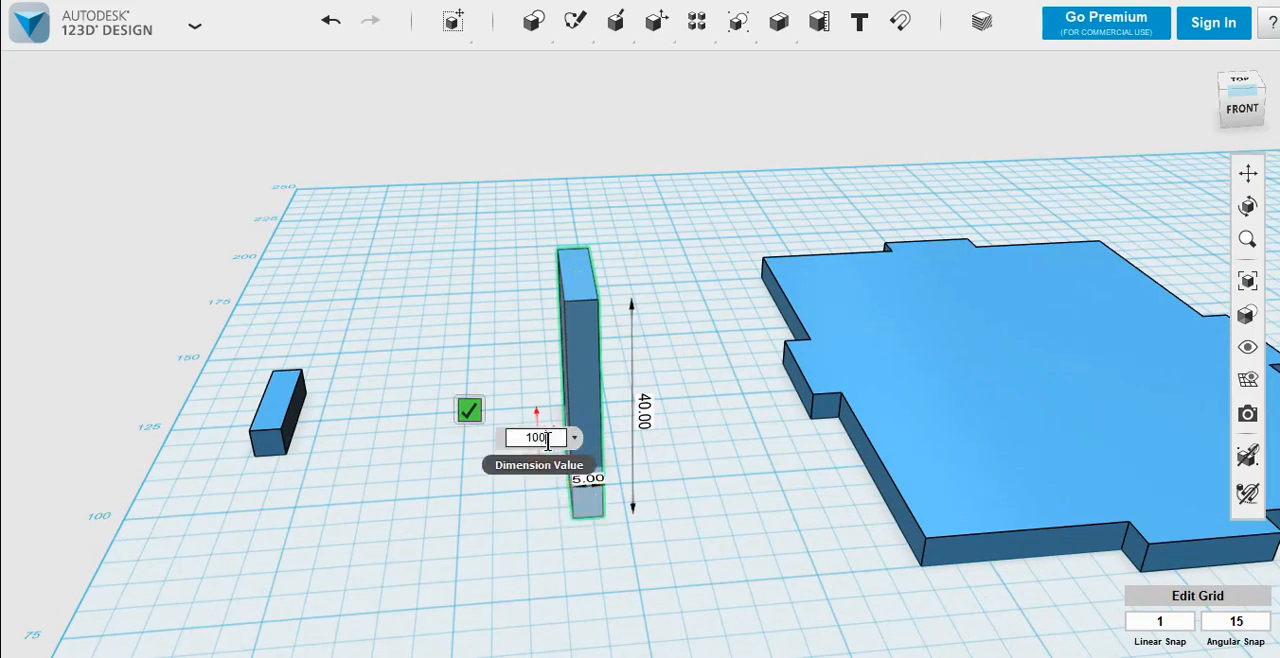
pyautogui.press('Return')
pyautogui.click(470, 410)
# Step: Drop the resized wall onto the grid so its bottom edge rests on the ground plane
pyautogui.moveTo(471, 410); pyautogui.dragTo(526, 402, button='right')
pyautogui.moveTo(627, 405); pyautogui.dragTo(591, 443, button='right')
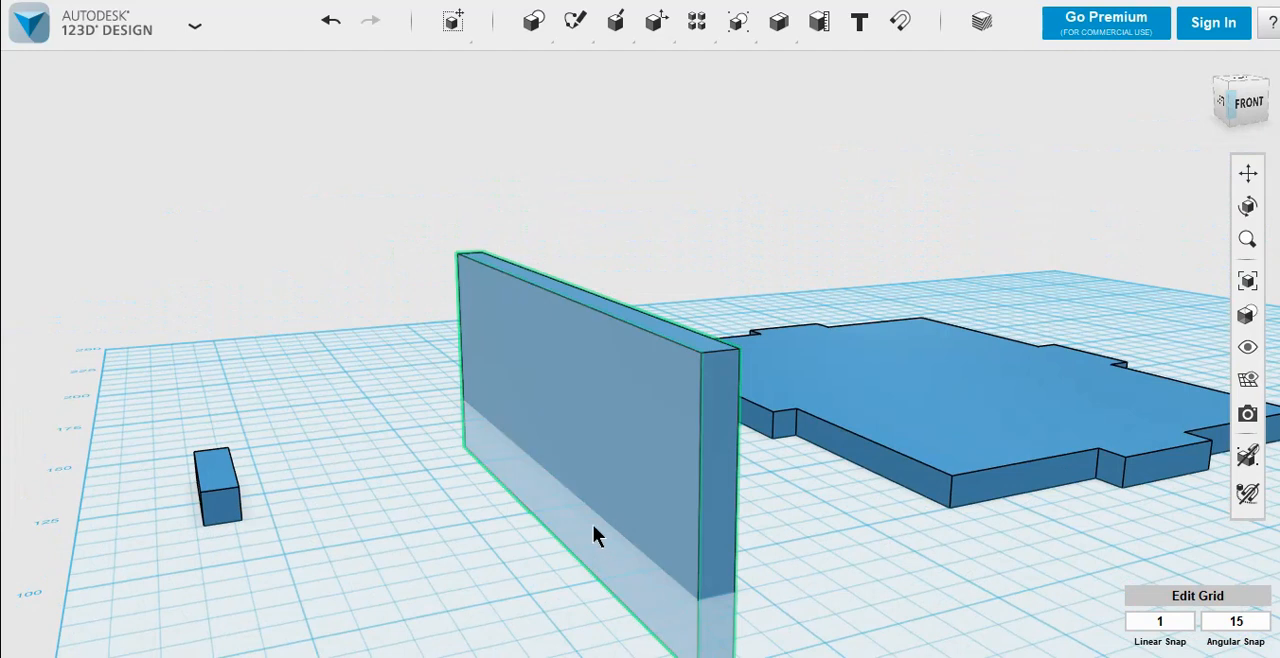
pyautogui.click(528, 546)
pyautogui.click(607, 373)
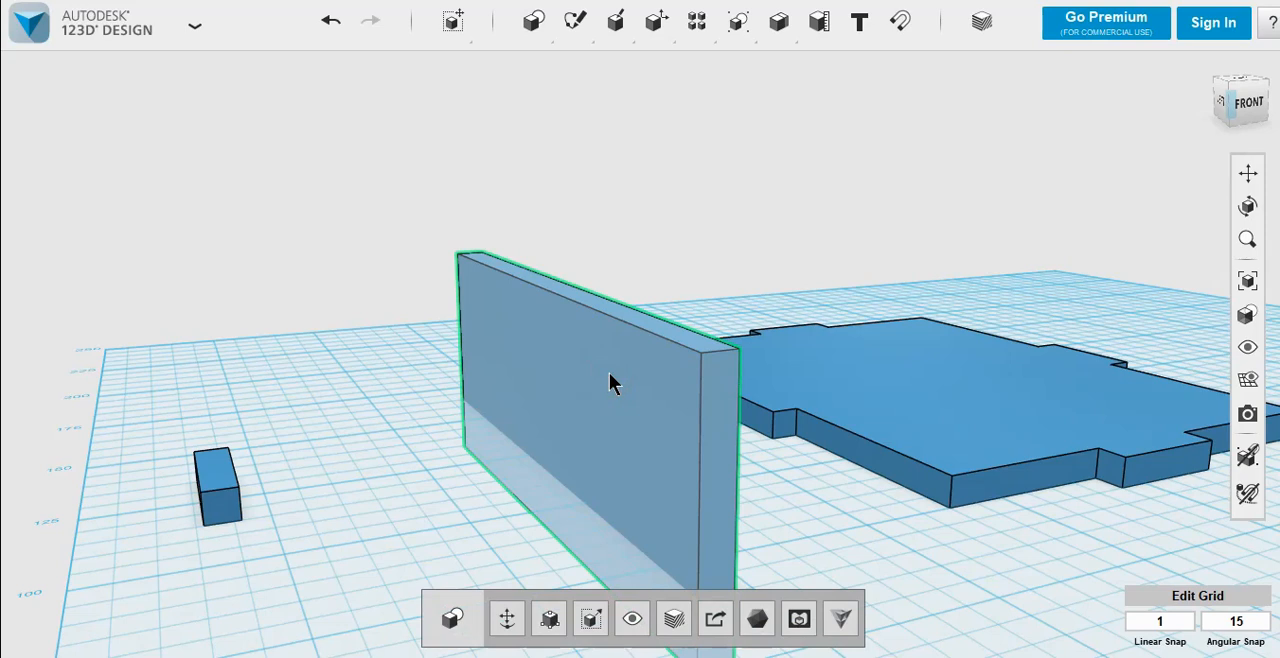
pyautogui.click(397, 478)
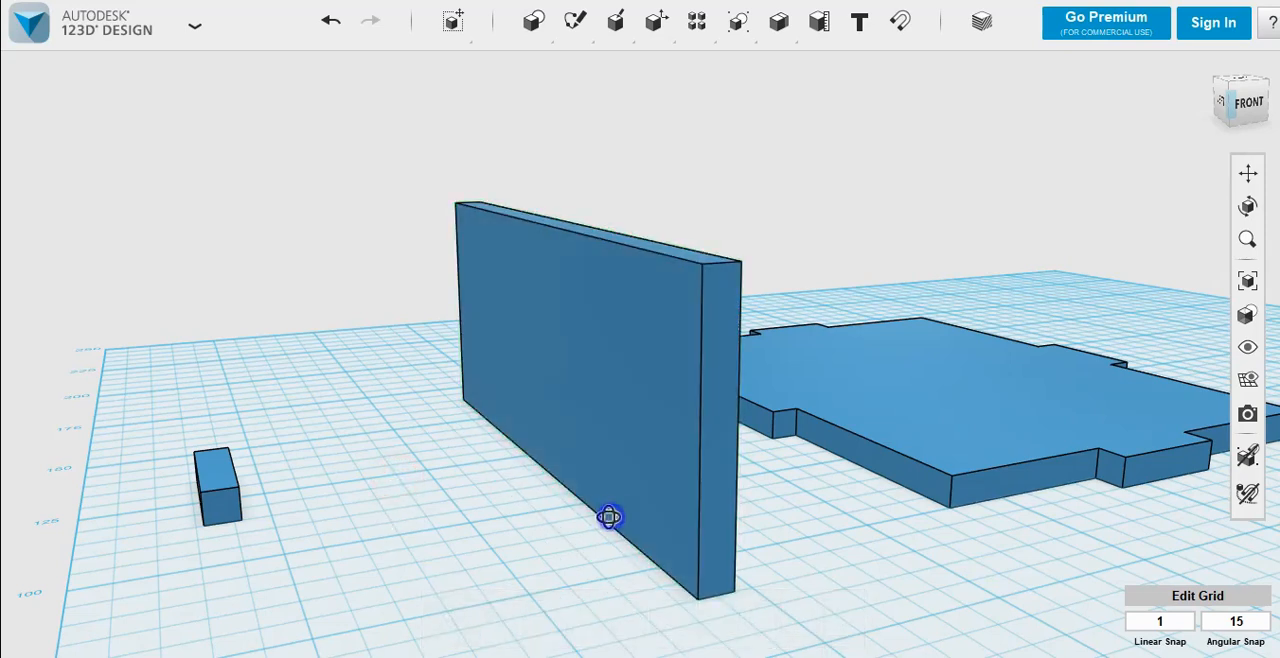
# Step: Snap the wall's large face on the plate side onto the outer face of the plate's left tab
pyautogui.moveTo(777, 486); pyautogui.dragTo(840, 530, button='right')
pyautogui.click(900, 24)
pyautogui.click(609, 354)
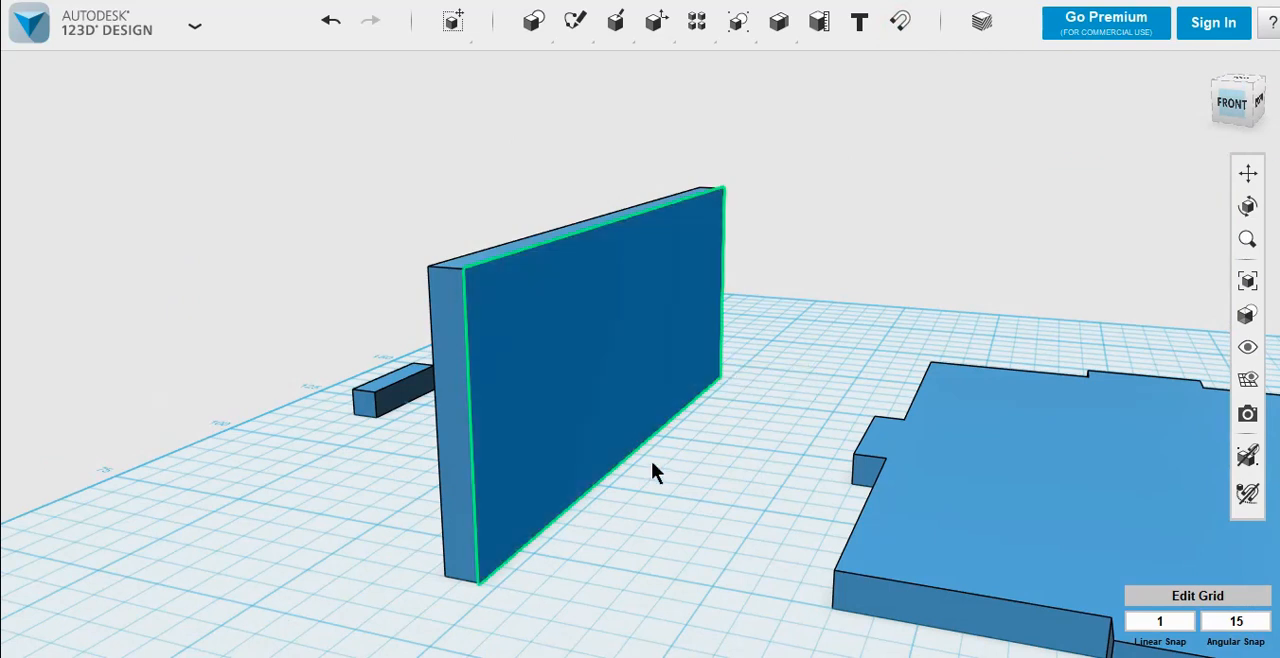
pyautogui.moveTo(658, 464); pyautogui.dragTo(711, 469, button='right')
pyautogui.click(775, 398)
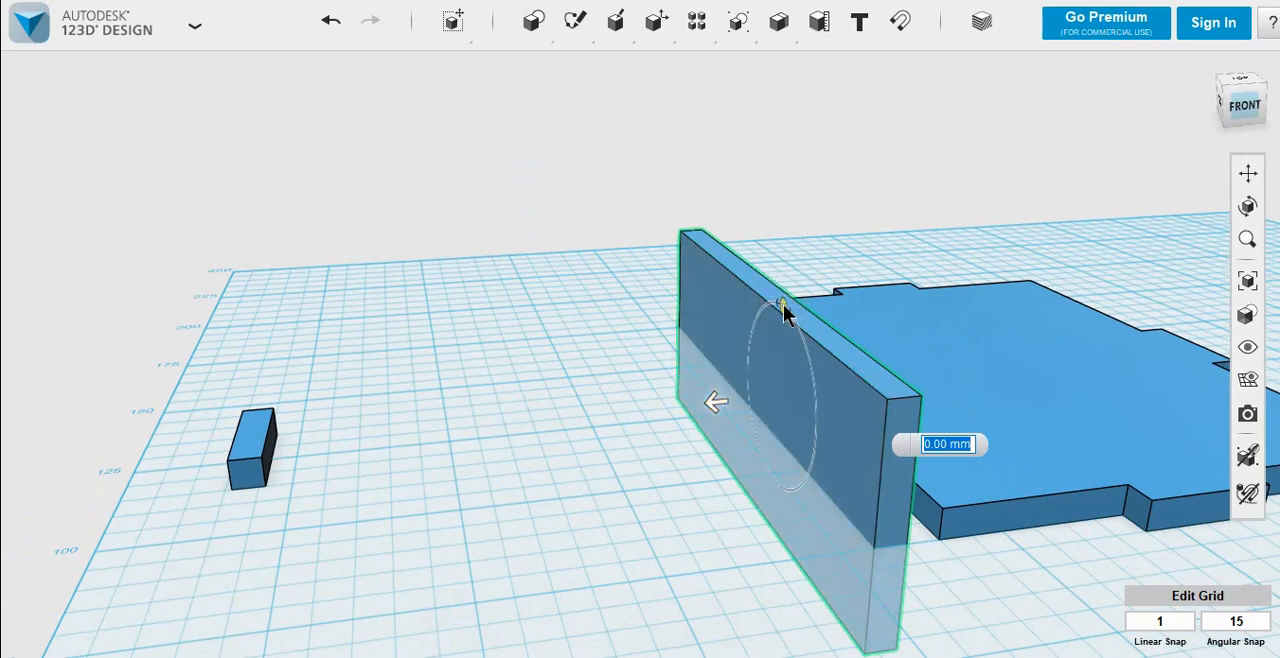
# Step: Move the wall -5 mm toward the plate so it overlaps the left tab, and drop it onto the grid
pyautogui.moveTo(717, 409); pyautogui.dragTo(741, 401)
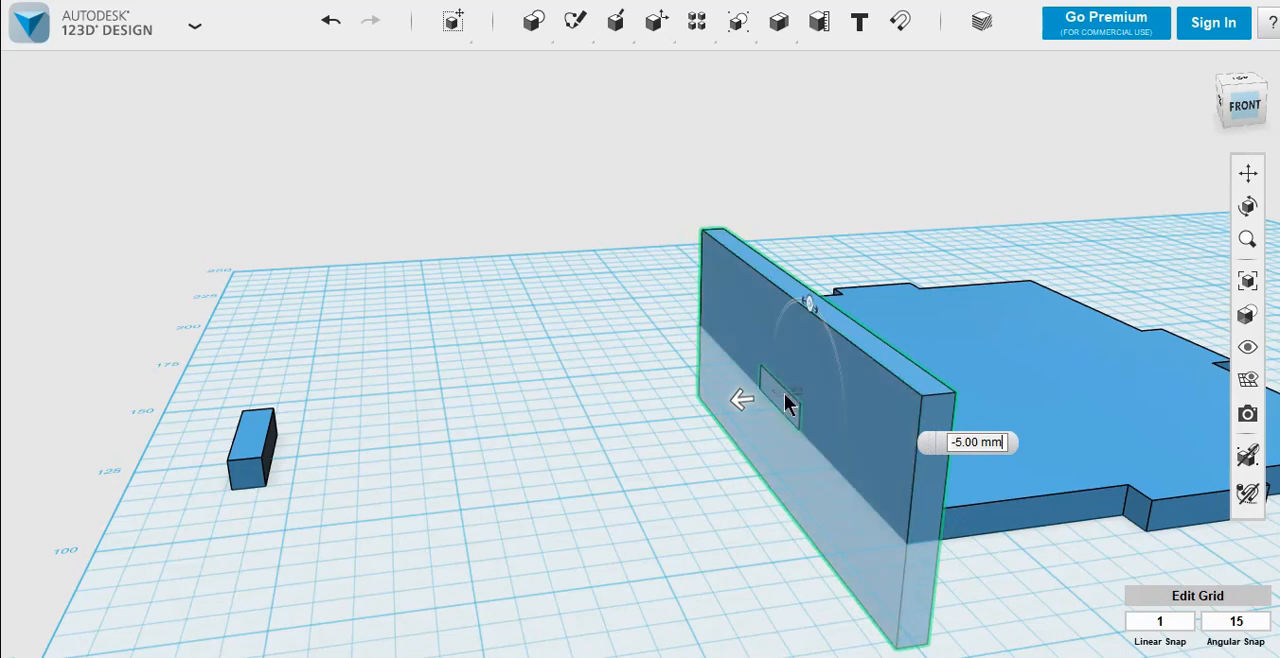
pyautogui.click(697, 538)
pyautogui.click(811, 360)
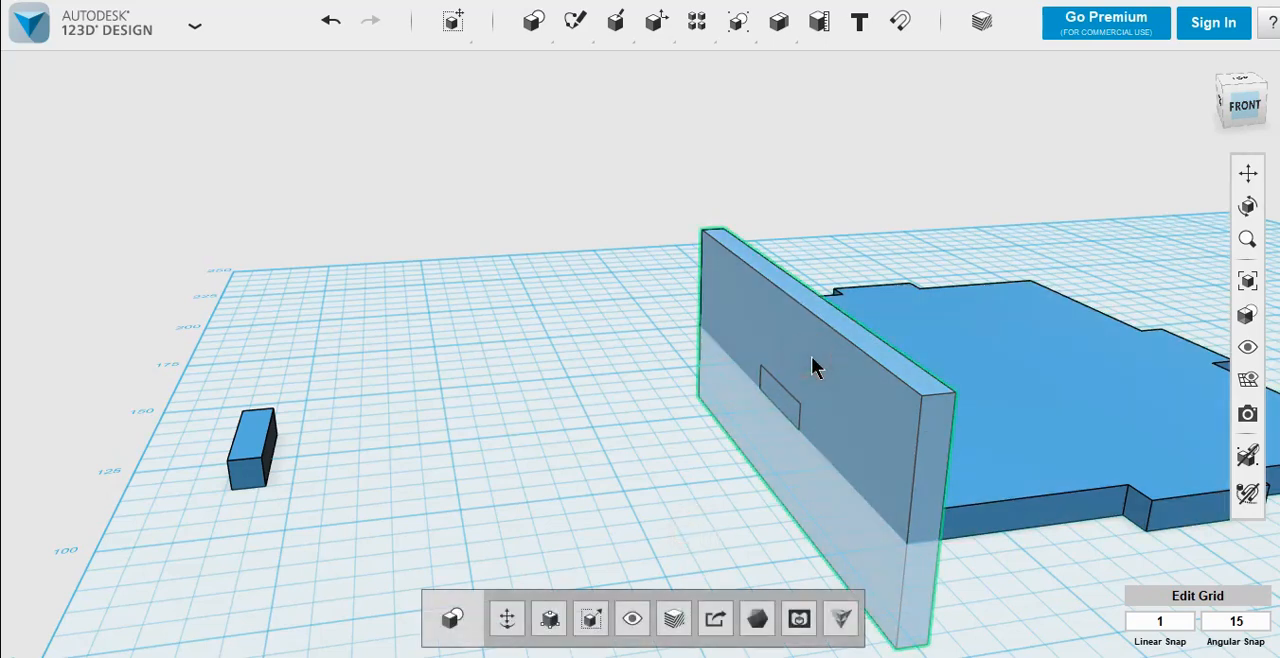
pyautogui.click(728, 484)
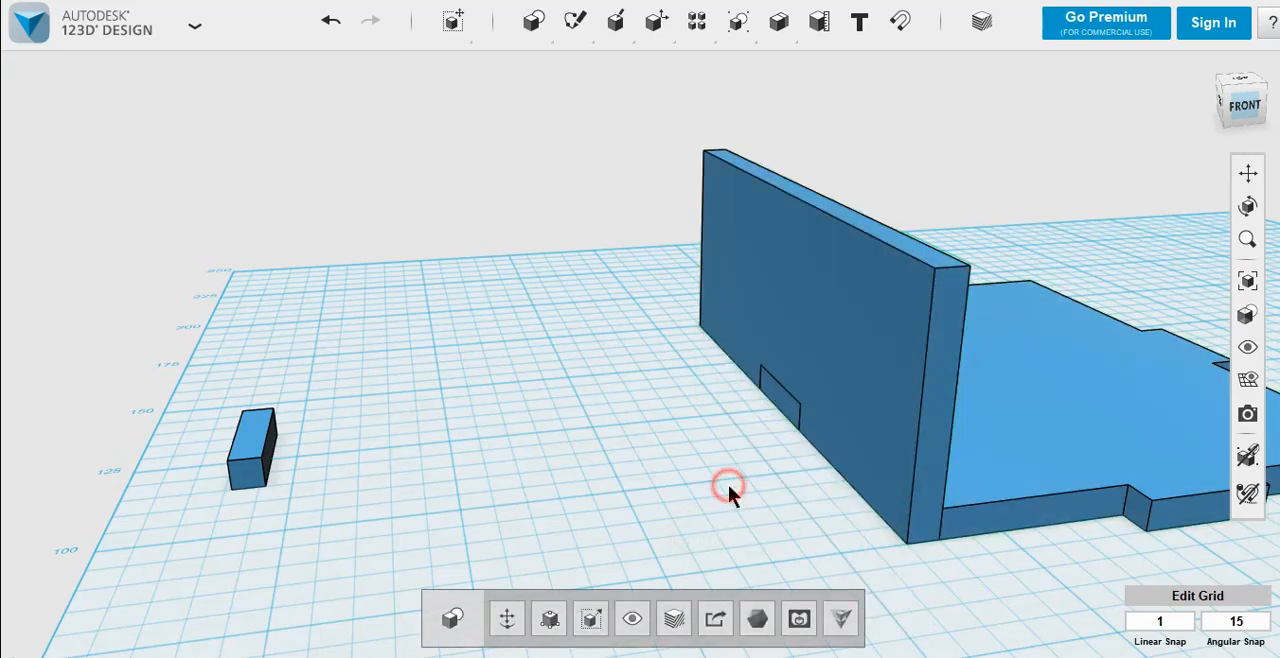
# Step: Duplicate the base plate and raise the copy 35 mm to form the top plate at the wall's upper edge
pyautogui.moveTo(749, 489)
pyautogui.mouseDown(button='right')
pyautogui.moveTo(803, 466)
pyautogui.moveTo(808, 449)
pyautogui.moveTo(755, 471)
pyautogui.mouseUp(button='right')
pyautogui.moveTo(731, 514); pyautogui.dragTo(720, 520, button='right')
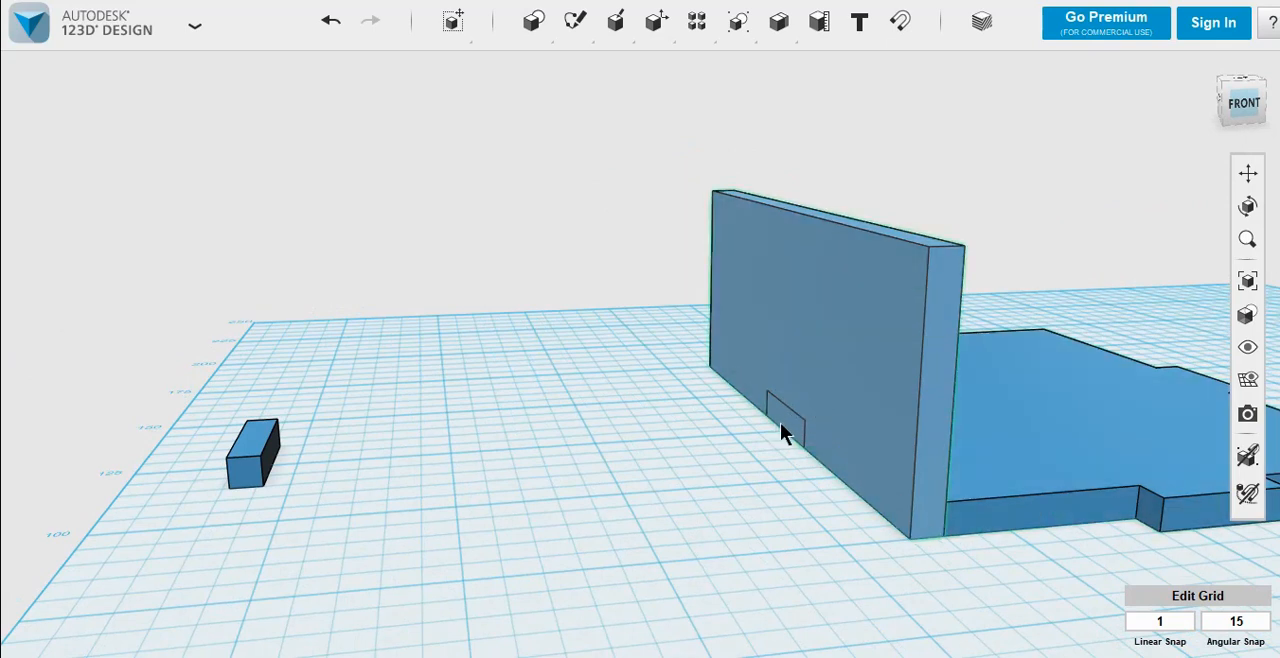
pyautogui.moveTo(783, 511); pyautogui.dragTo(782, 541, button='right')
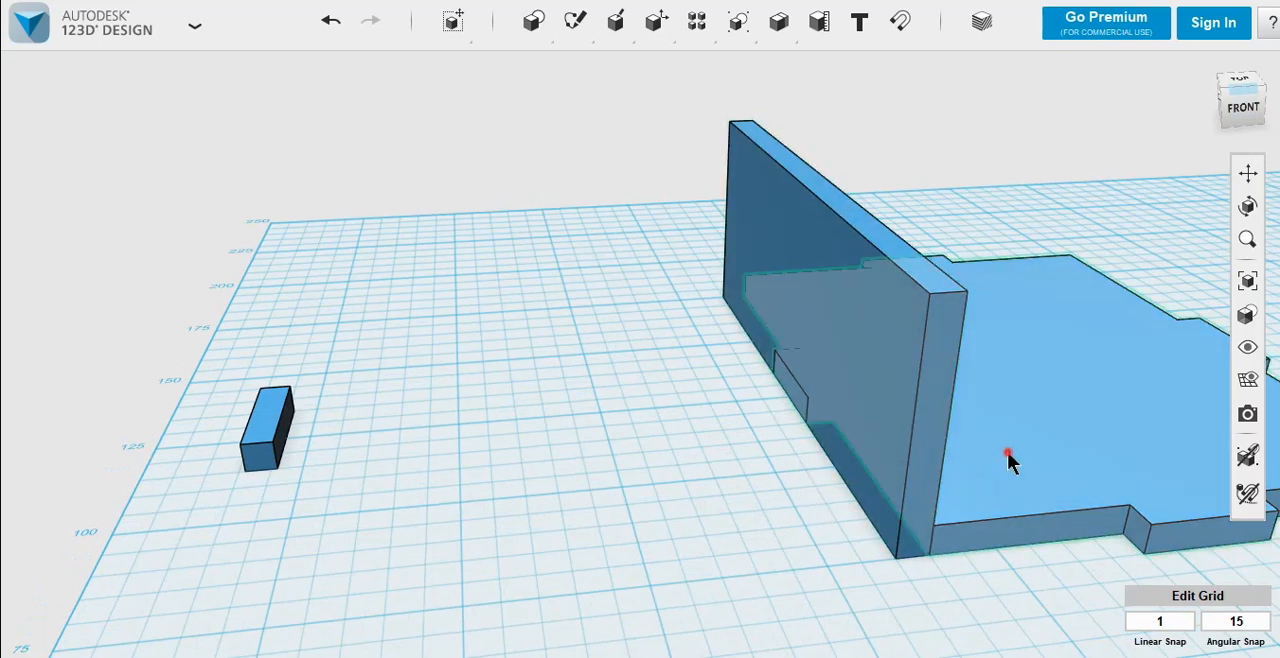
pyautogui.click(1006, 451)
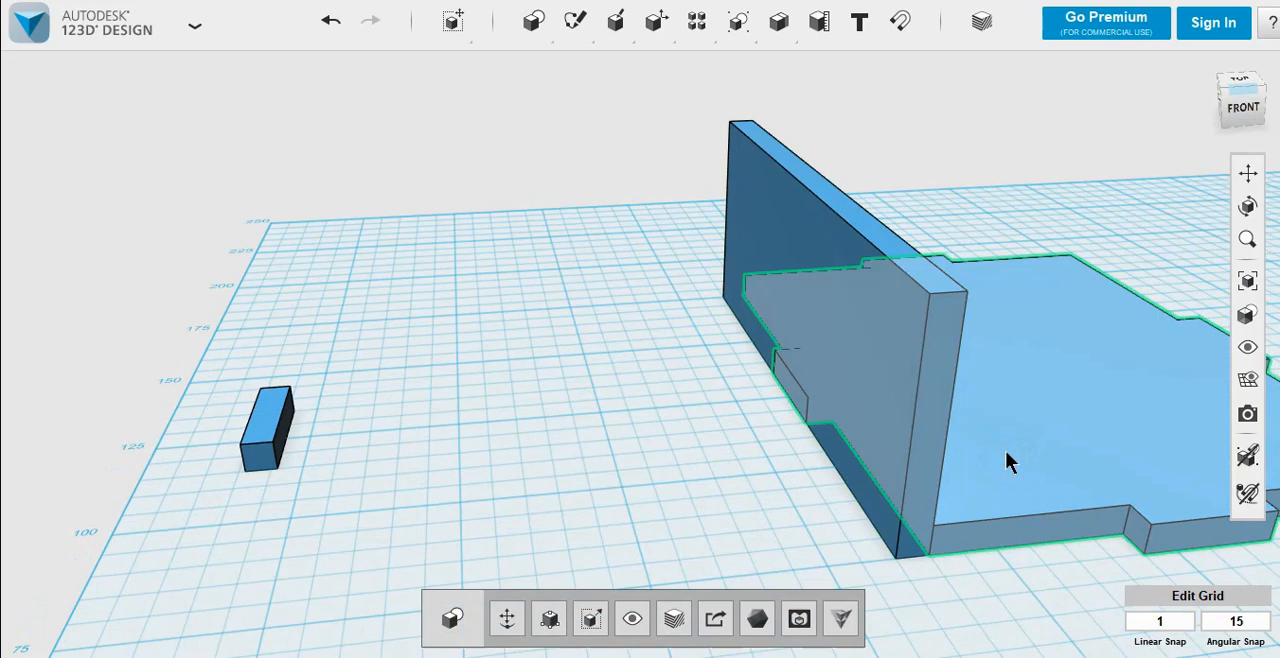
pyautogui.hotkey('ctrl', 't')
pyautogui.moveTo(1028, 307); pyautogui.dragTo(1064, 124)
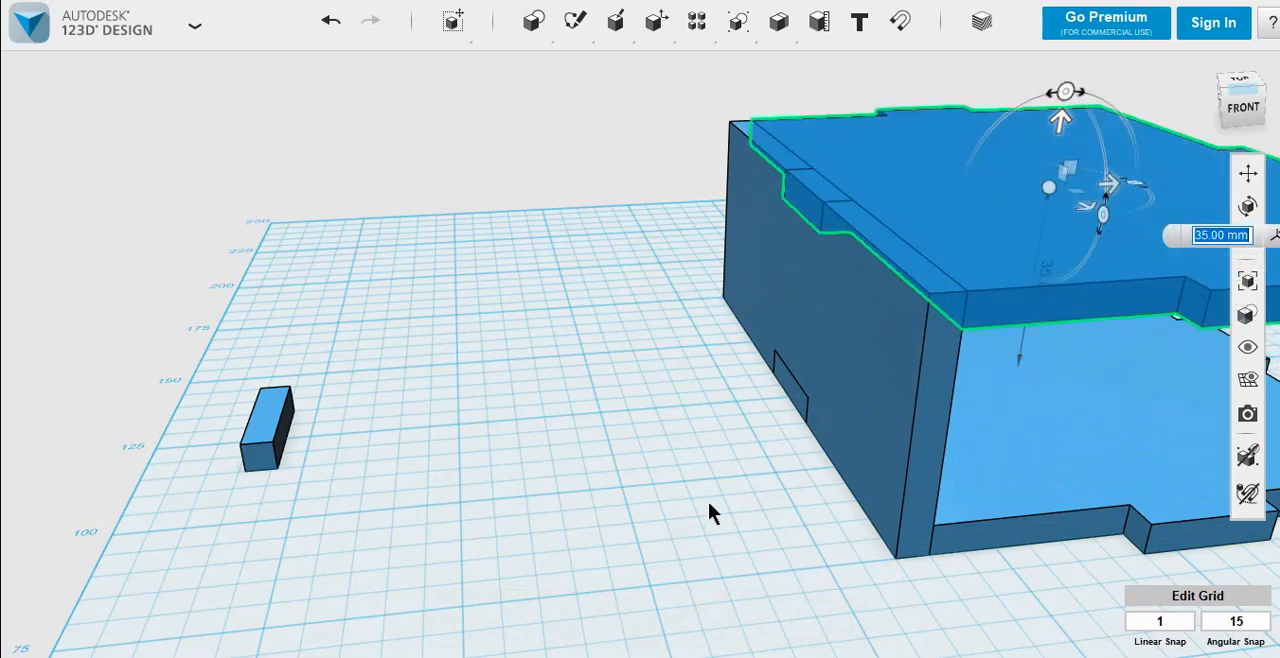
pyautogui.click(692, 397)
# Step: Check the overall height of the wall and top plate together with Smart Scale, leaving their size unchanged
pyautogui.scroll(-3, 694, 400)
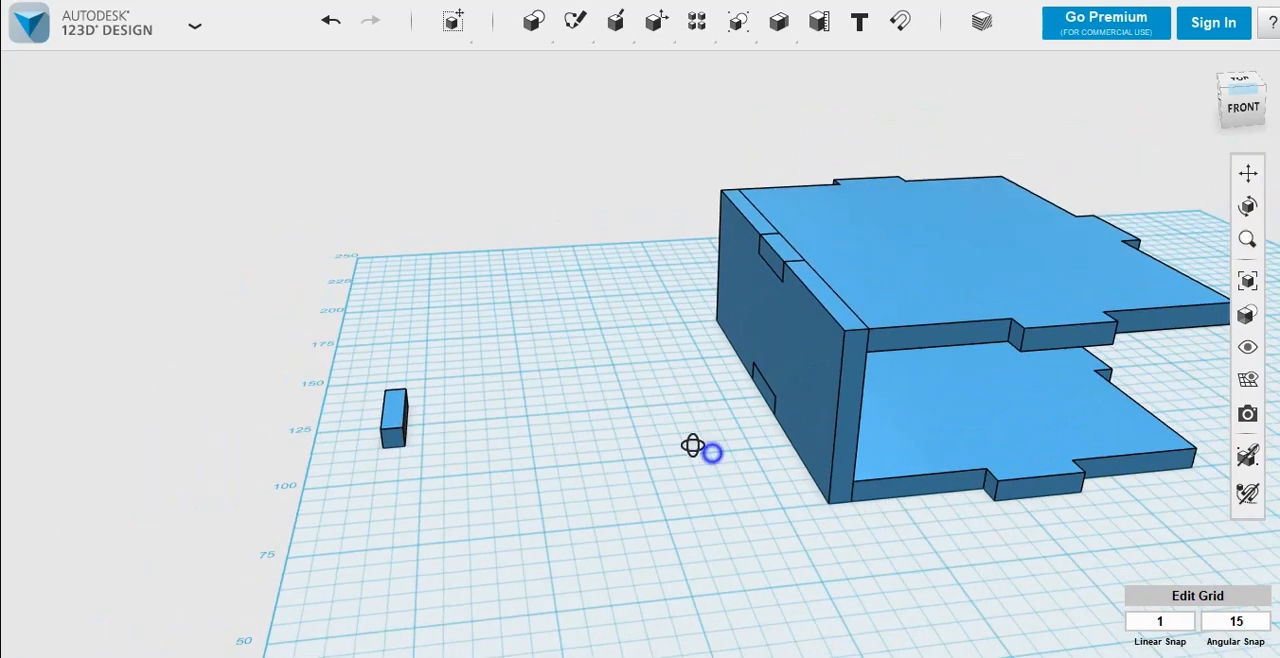
pyautogui.moveTo(707, 453); pyautogui.dragTo(686, 449, button='right')
pyautogui.click(911, 268)
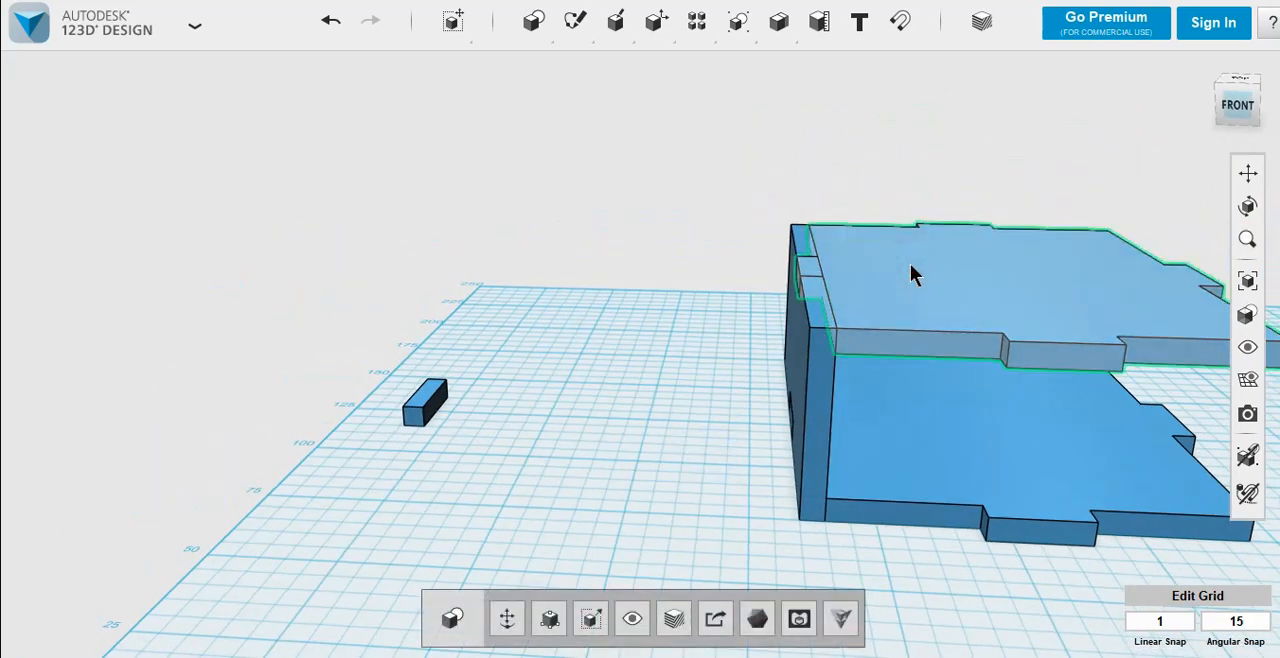
pyautogui.keyDown('shift'); pyautogui.click(830, 410); pyautogui.keyUp('shift')
pyautogui.hotkey('ctrl', 't')
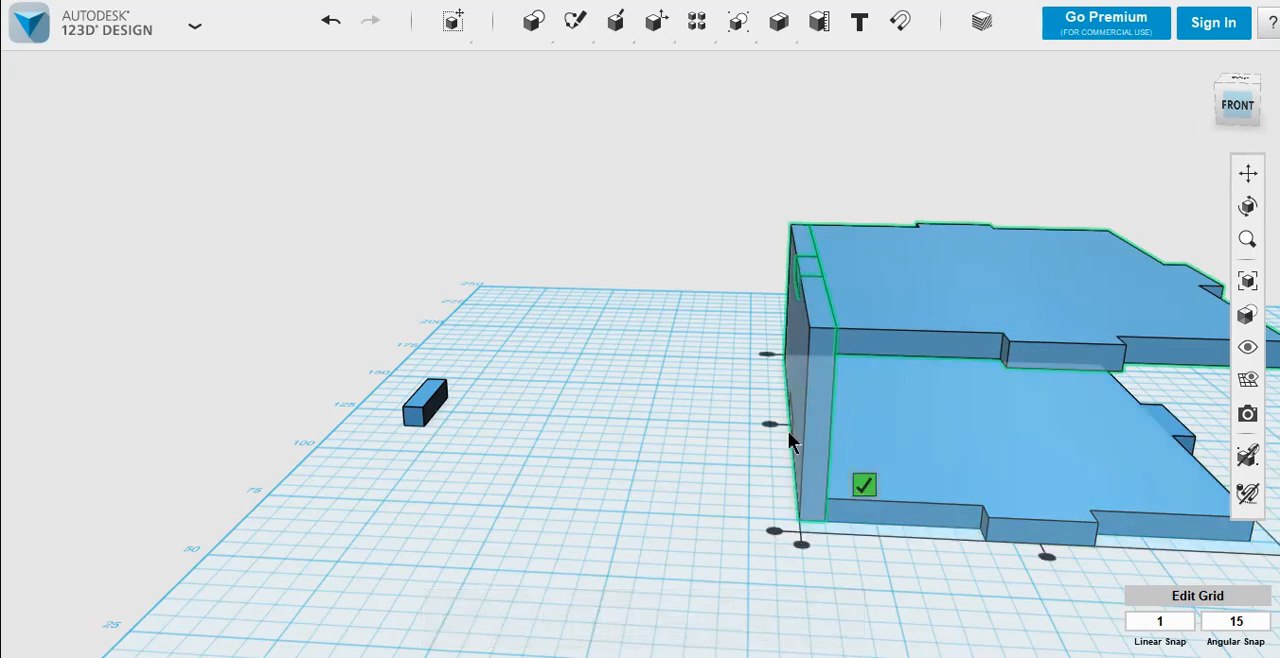
pyautogui.moveTo(743, 452); pyautogui.dragTo(845, 472, button='right')
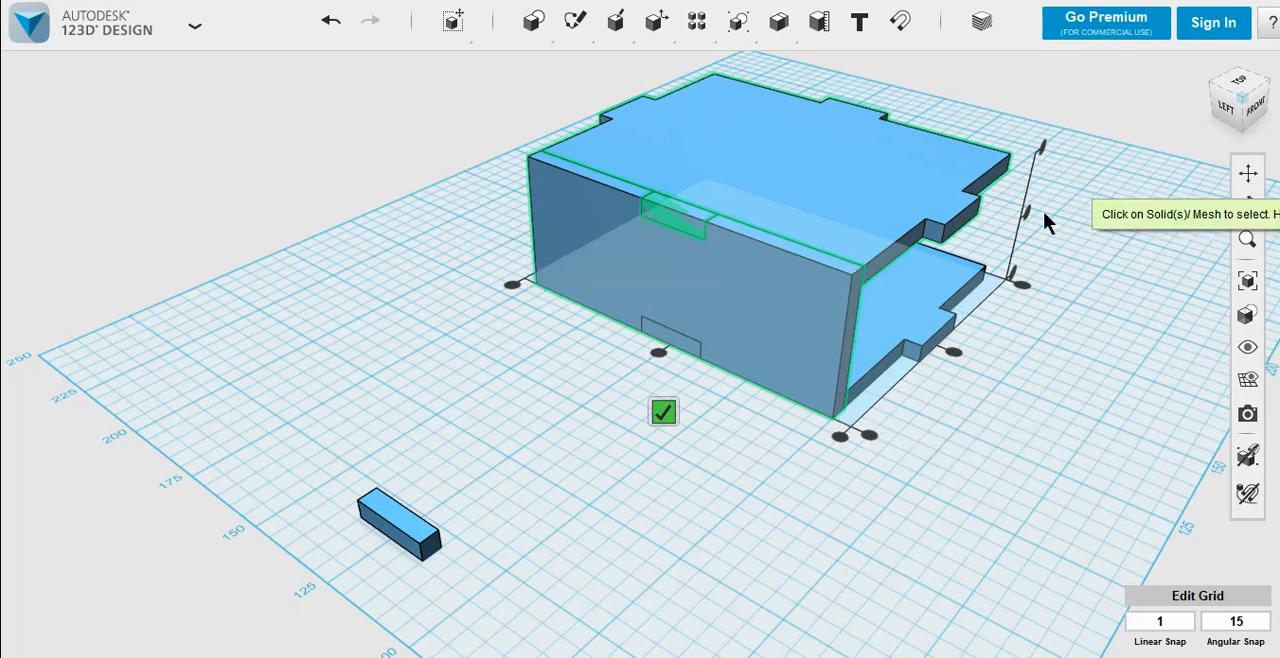
pyautogui.click(1042, 150)
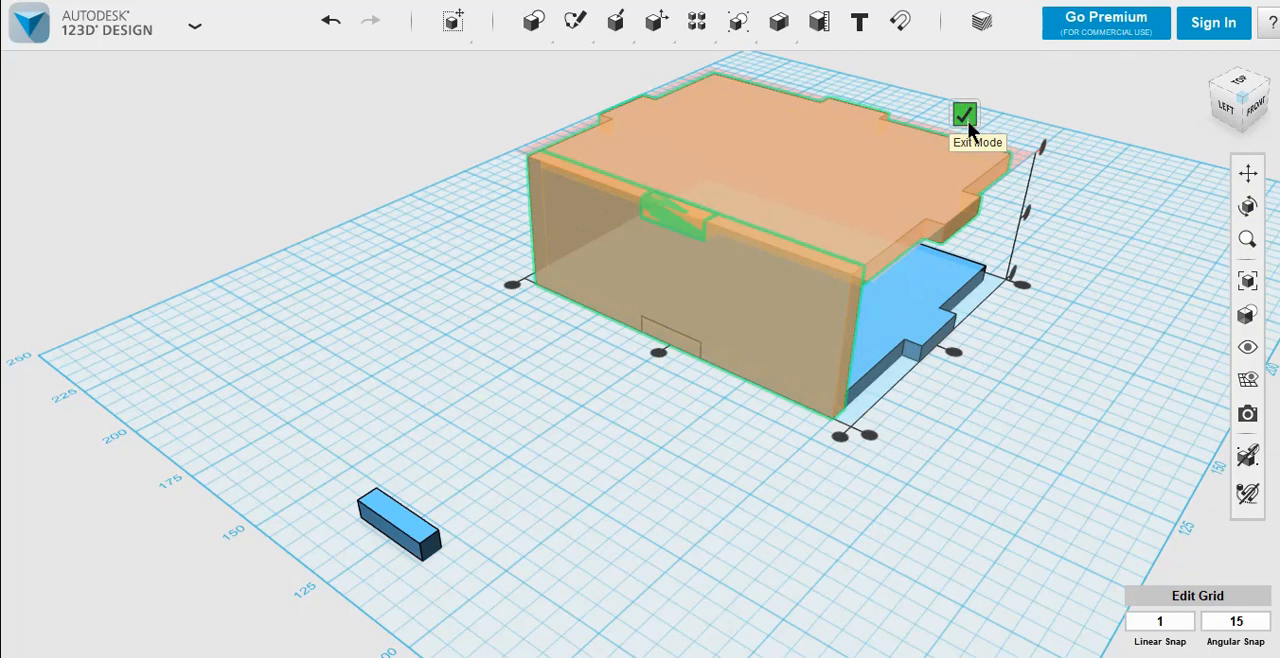
pyautogui.click(961, 113)
pyautogui.moveTo(777, 443); pyautogui.dragTo(728, 455, button='right')
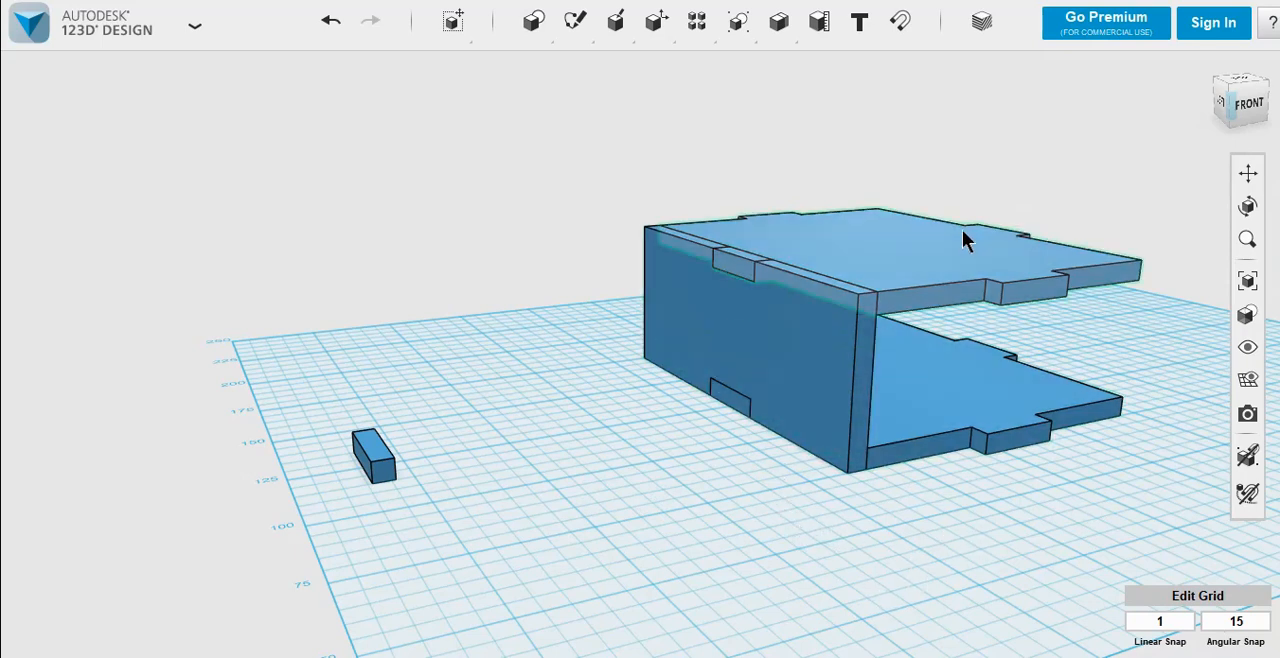
# Step: Duplicate the top and bottom plates in place, leaving the copies at 0 mm offset
pyautogui.click(954, 255)
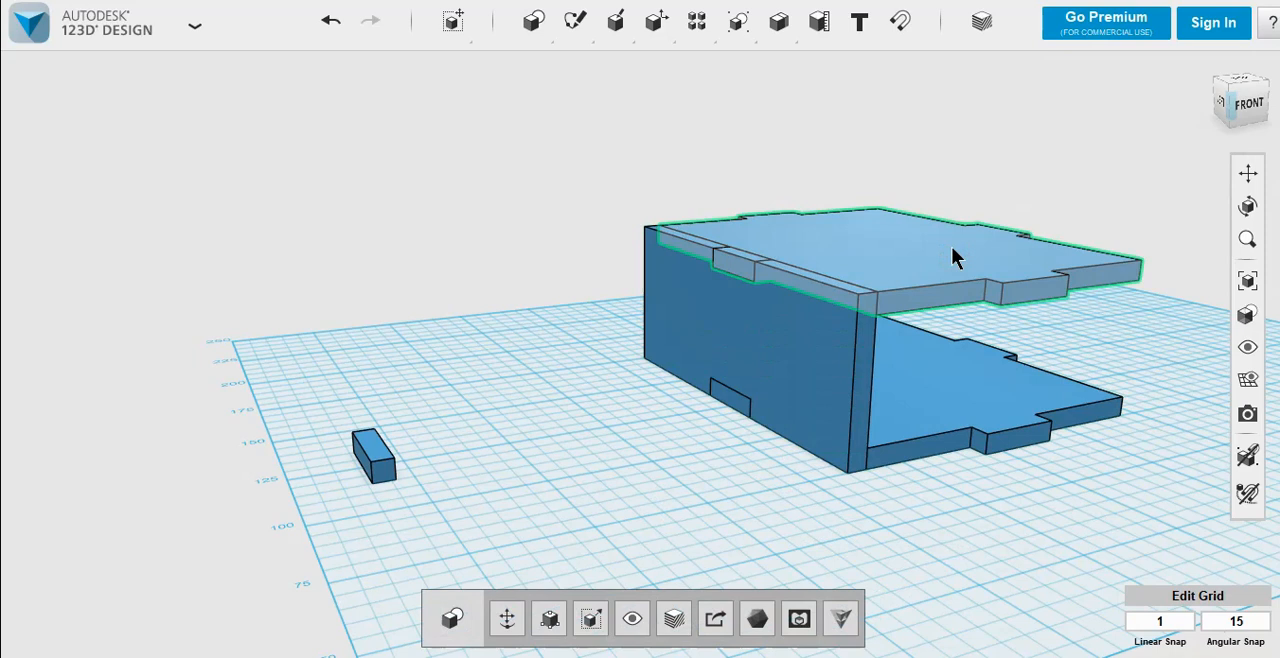
pyautogui.keyDown('shift'); pyautogui.click(980, 393); pyautogui.keyUp('shift')
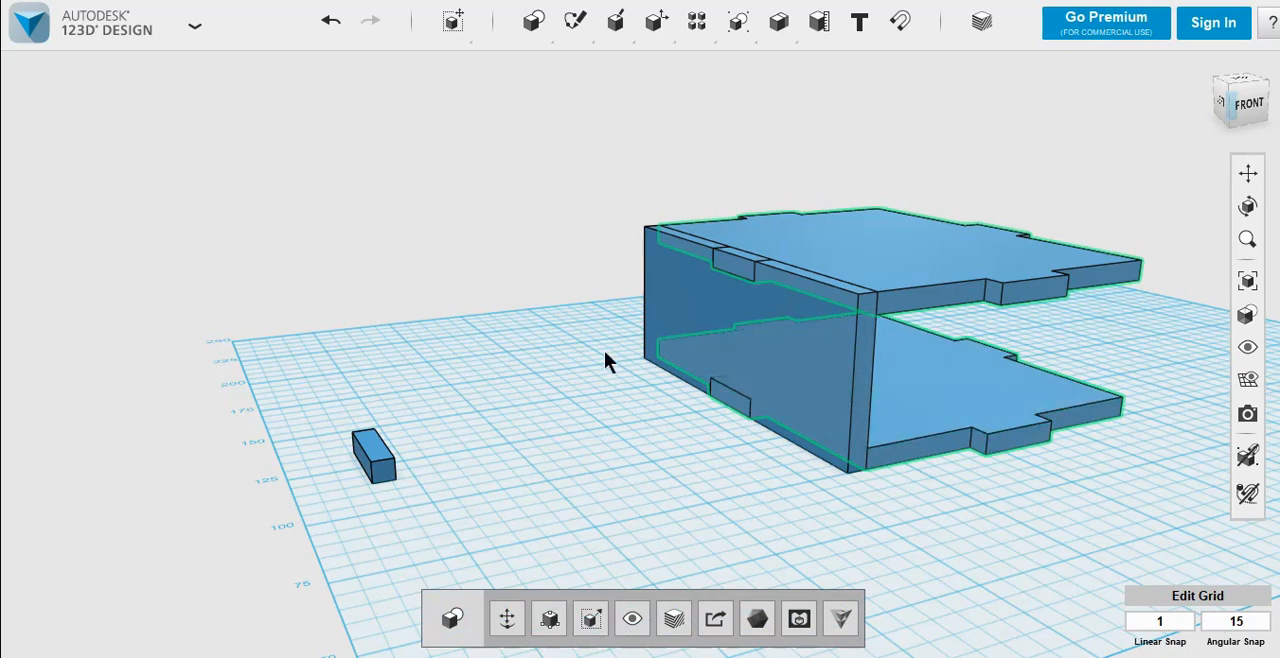
pyautogui.hotkey('ctrl', 't')
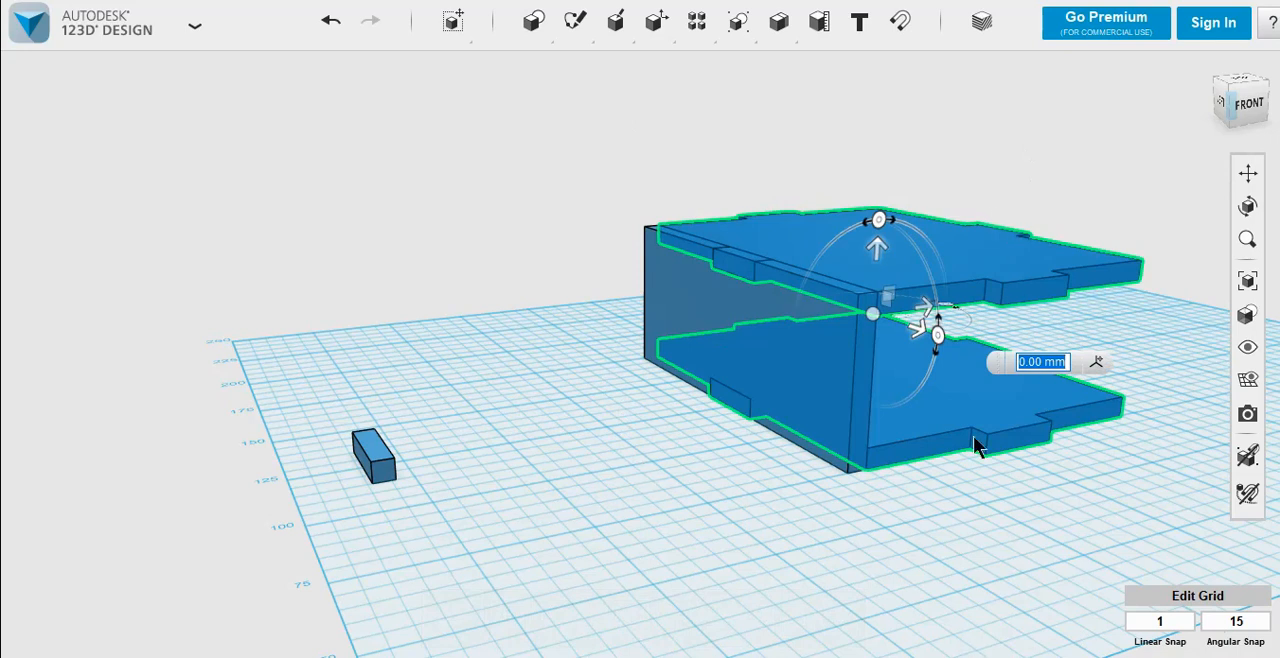
pyautogui.click(797, 529)
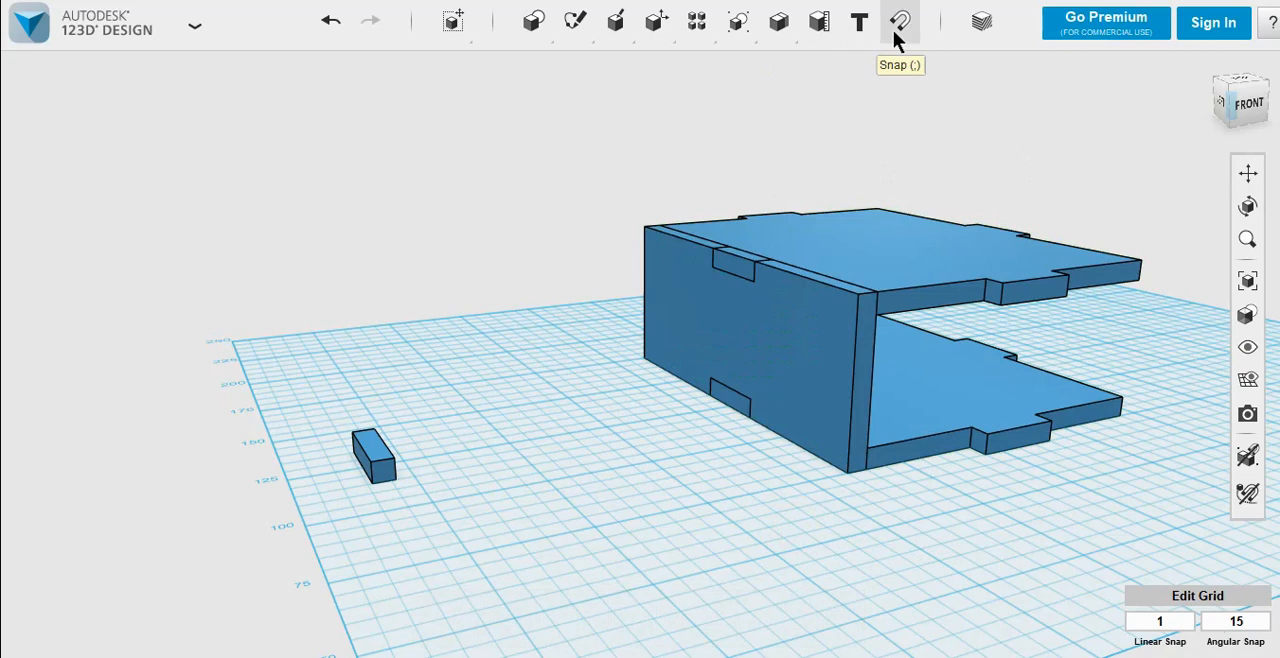
# Step: Subtract the top and bottom plates from the side wall to cut notches for their tabs
pyautogui.moveTo(782, 42)
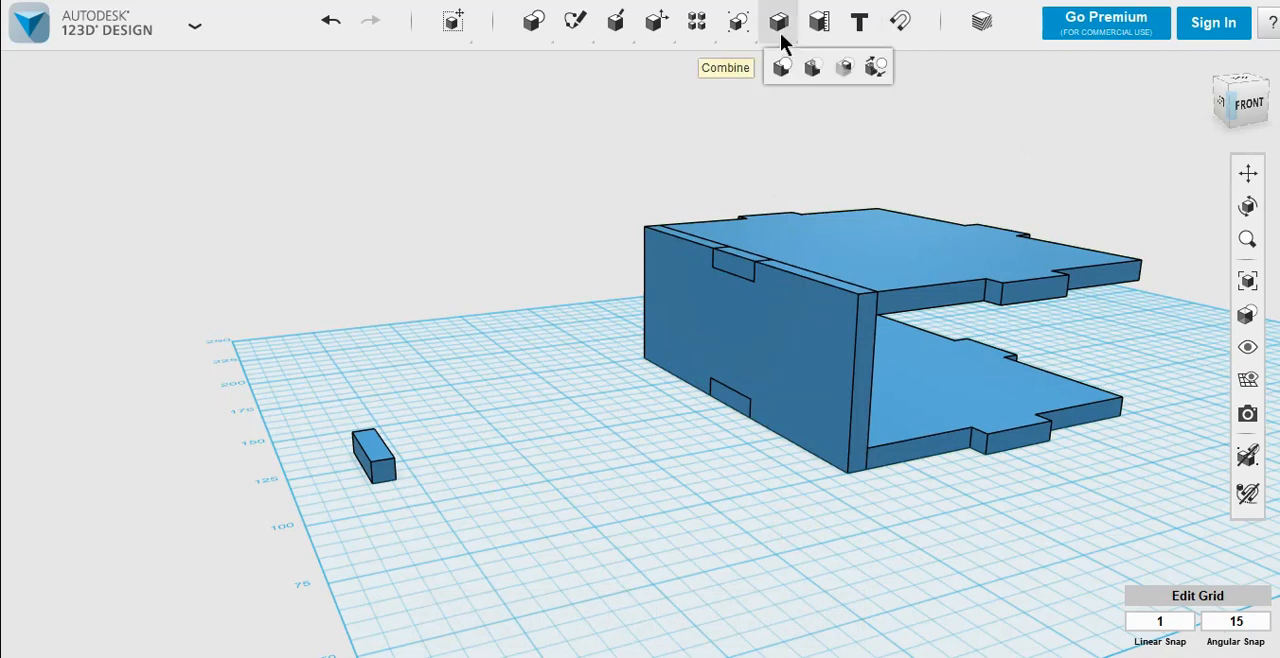
pyautogui.click(813, 68)
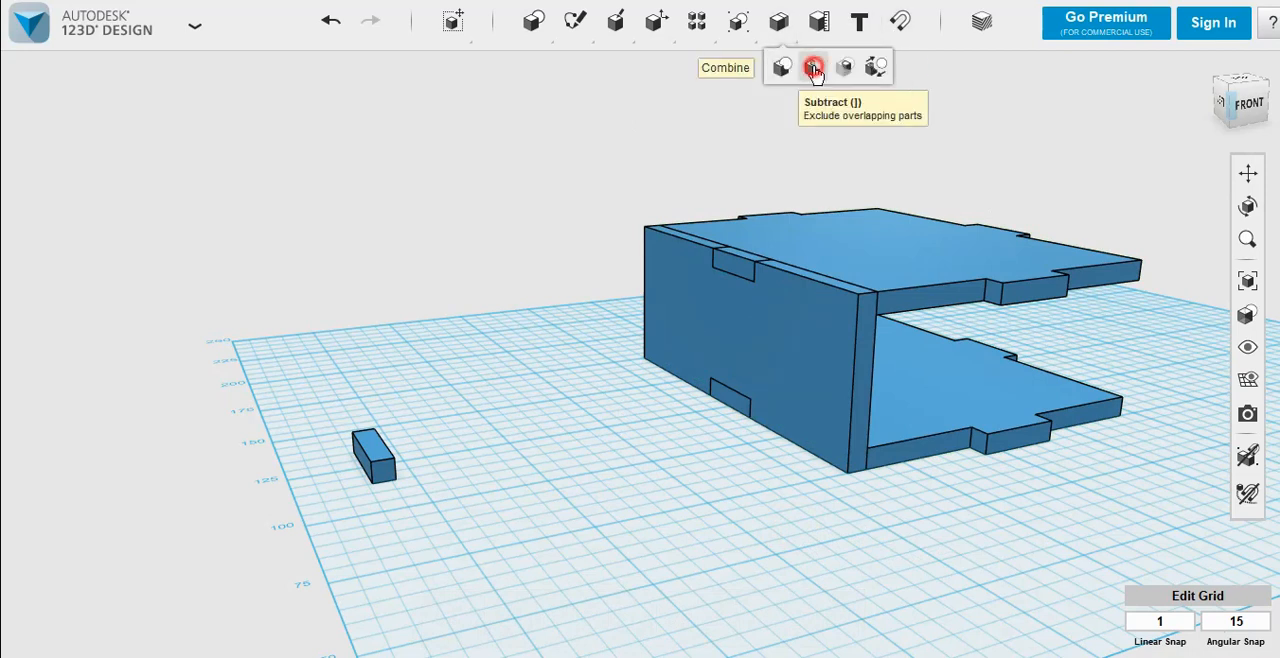
pyautogui.click(752, 340)
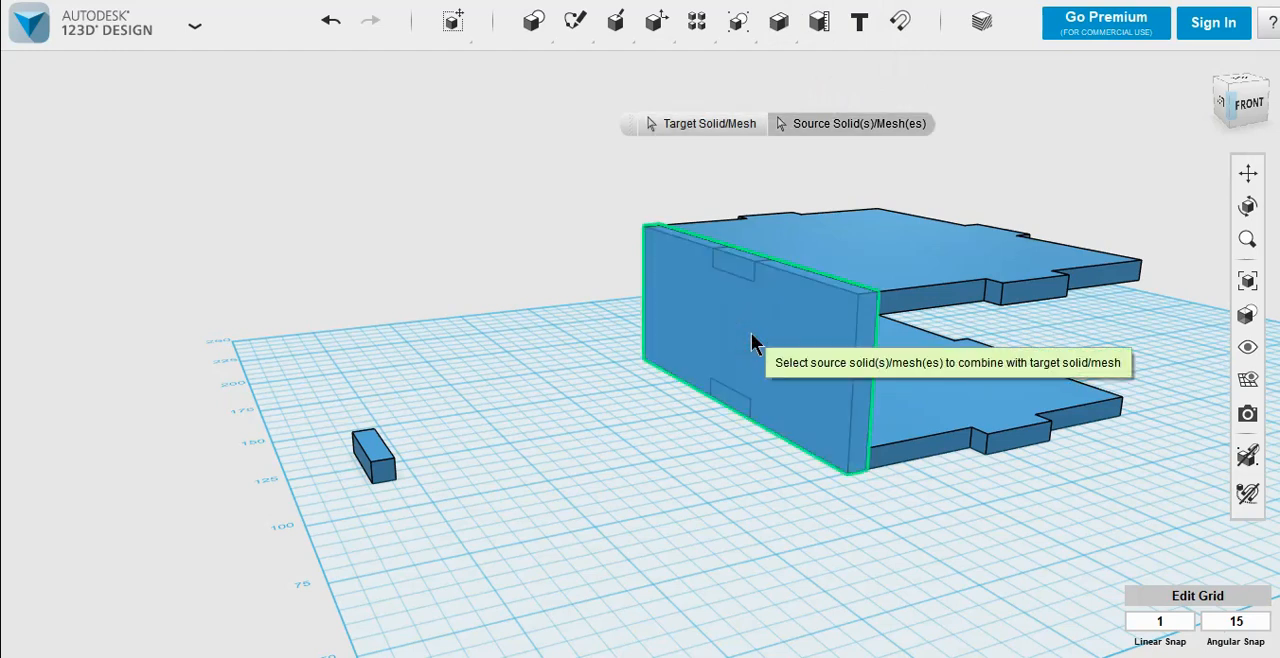
pyautogui.click(895, 268)
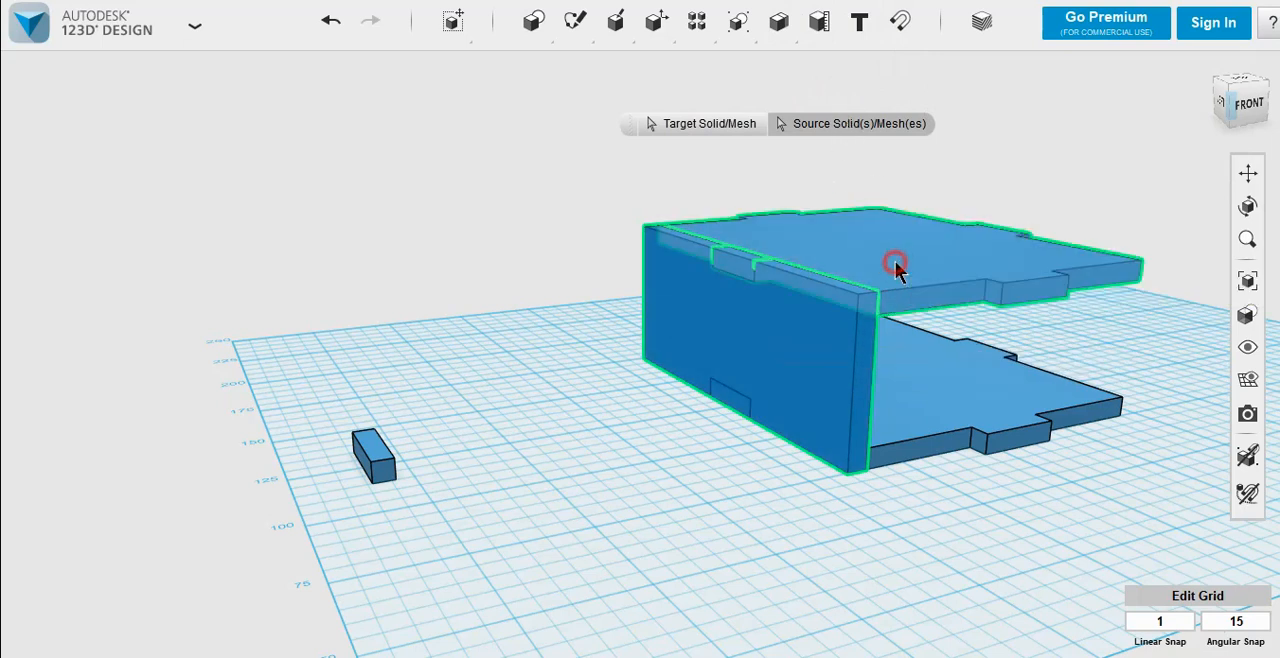
pyautogui.click(969, 393)
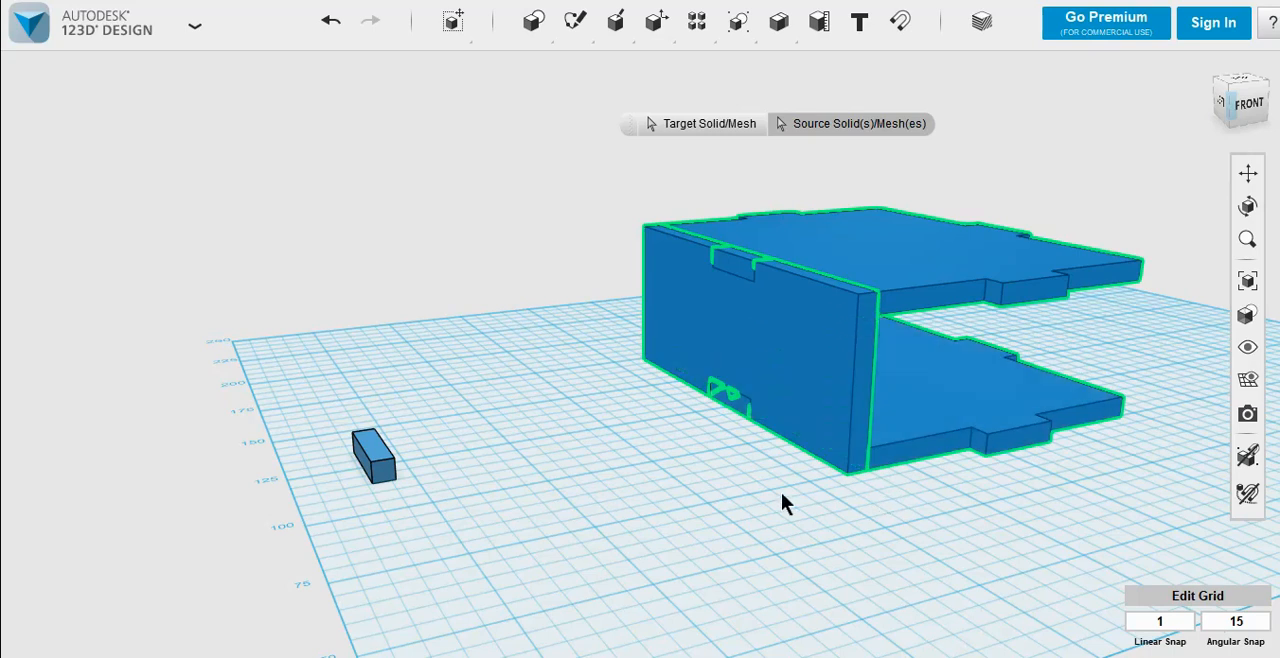
pyautogui.click(690, 465)
# Step: Pull the notched wall away from the plates to inspect its cutouts, and undo the move
pyautogui.click(758, 357)
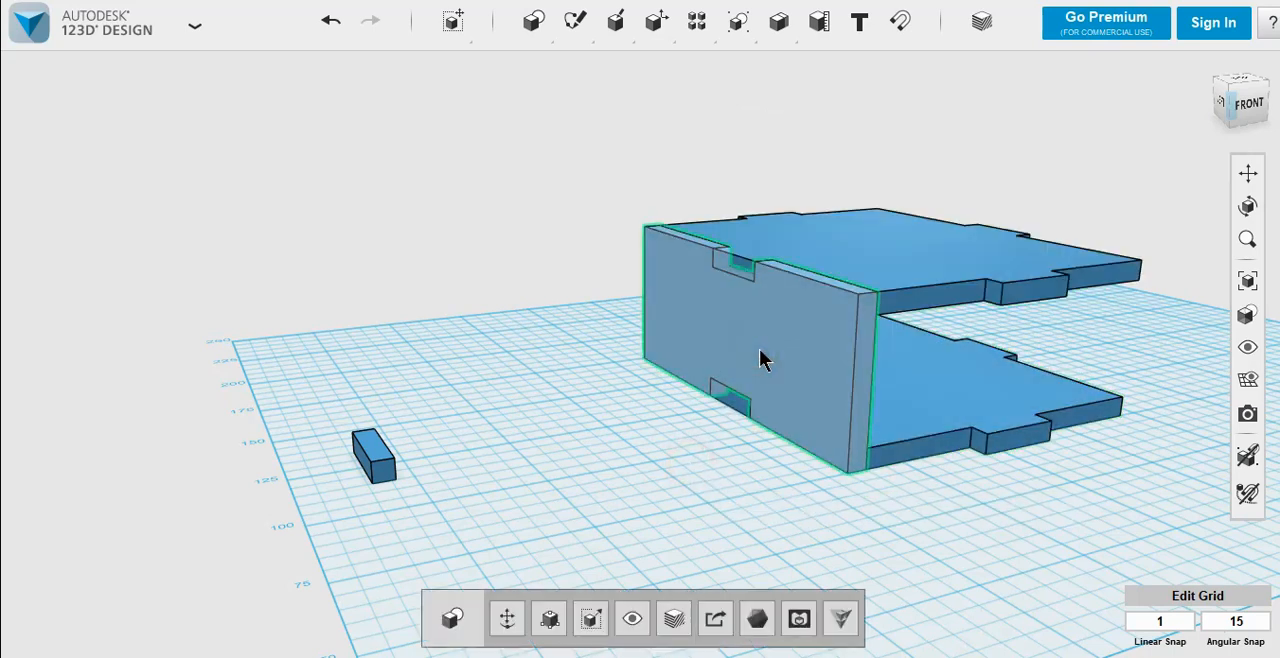
pyautogui.moveTo(760, 358); pyautogui.dragTo(594, 517)
pyautogui.moveTo(500, 531); pyautogui.dragTo(549, 513, button='right')
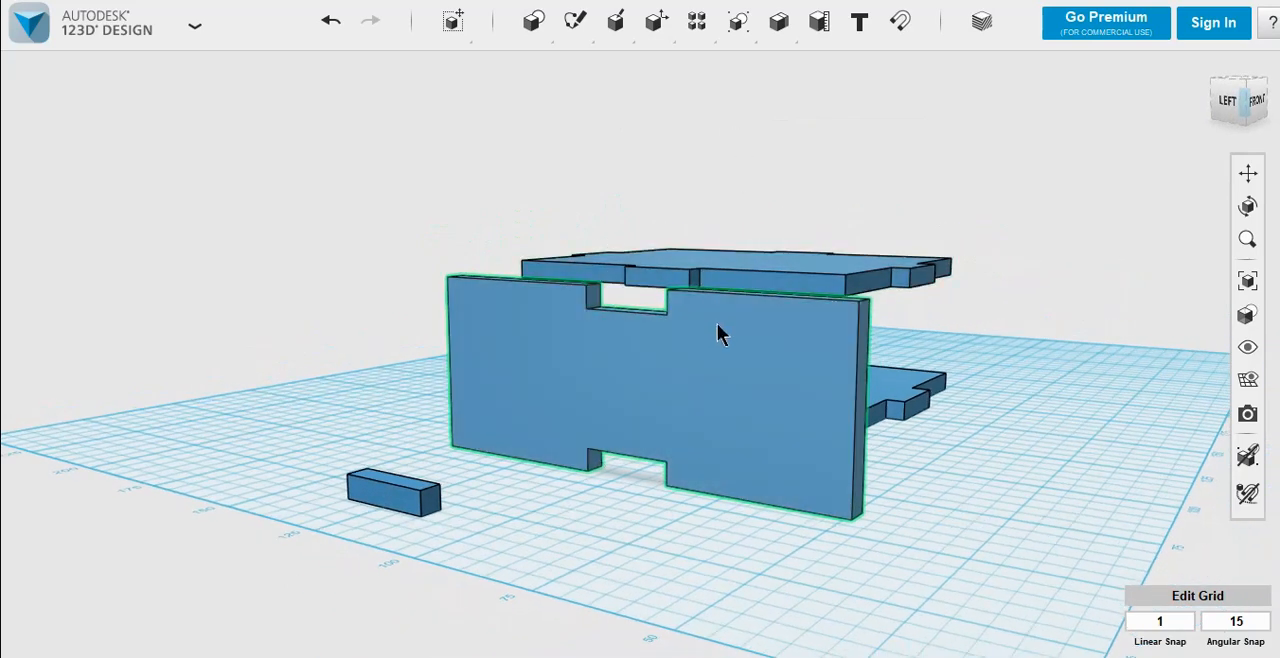
pyautogui.moveTo(724, 461); pyautogui.dragTo(666, 472, button='right')
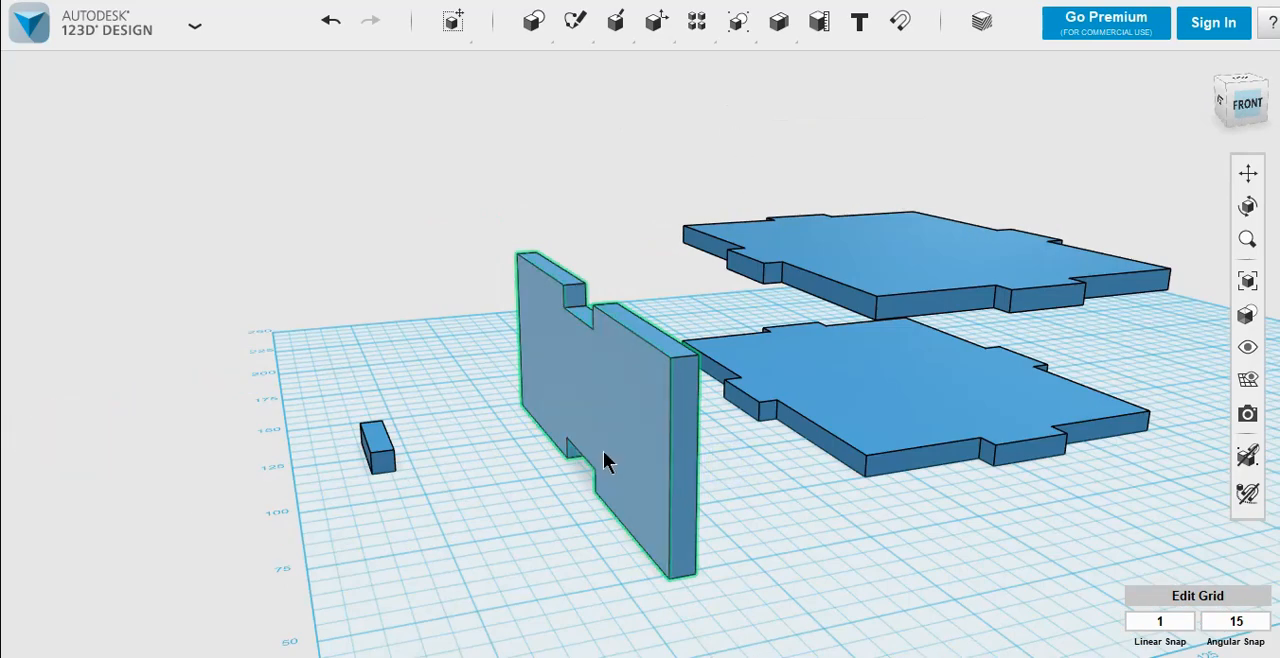
pyautogui.click(540, 482)
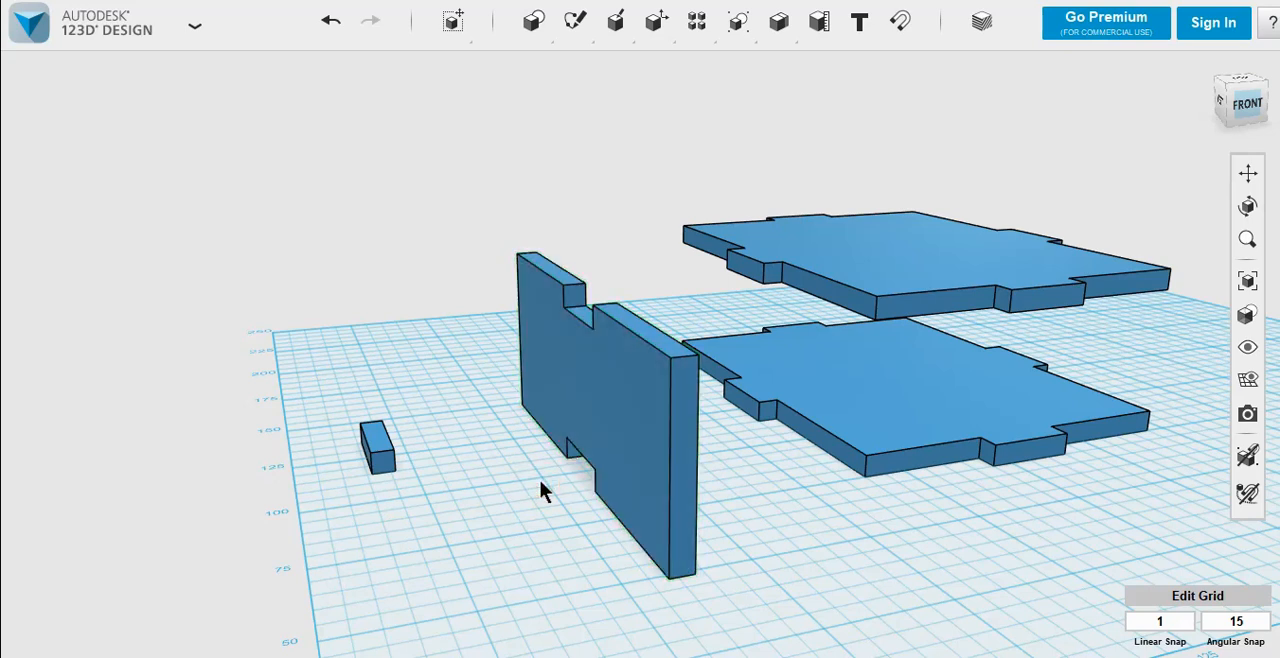
pyautogui.hotkey('ctrl', 'z')
pyautogui.moveTo(601, 410); pyautogui.dragTo(603, 434, button='right')
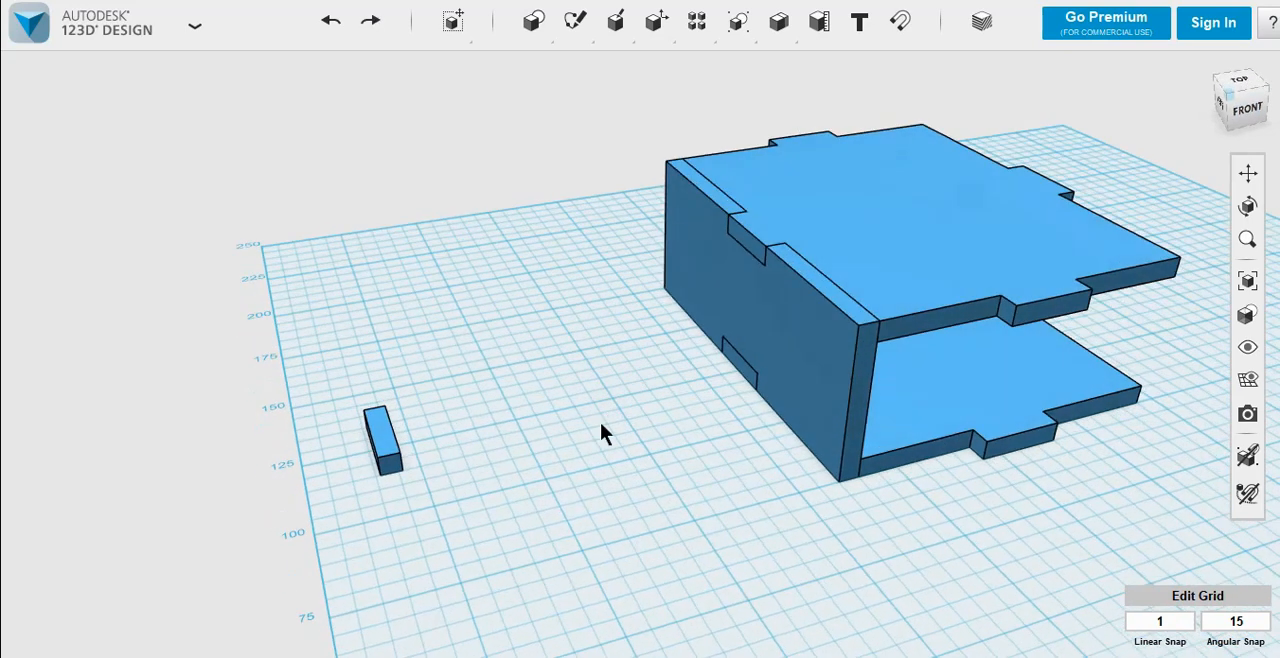
# Step: Duplicate the notched wall in place and rotate the copy -90 degrees about its vertical axis
pyautogui.click(802, 330)
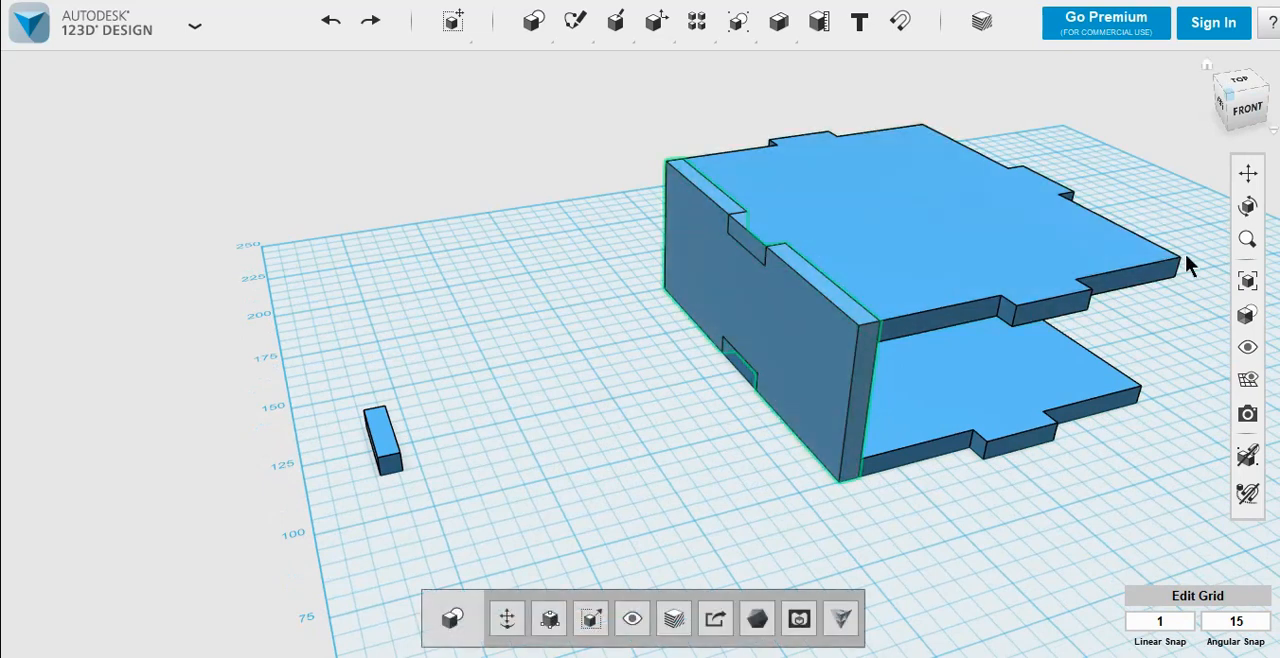
pyautogui.click(694, 452)
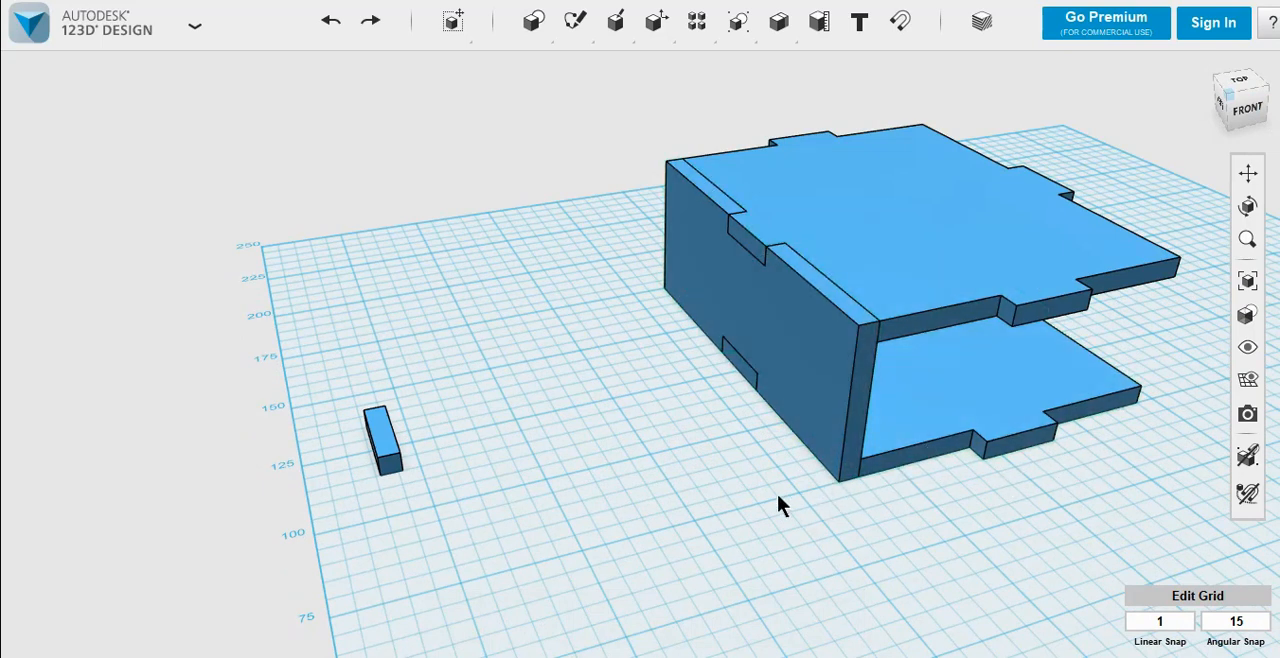
pyautogui.click(791, 323)
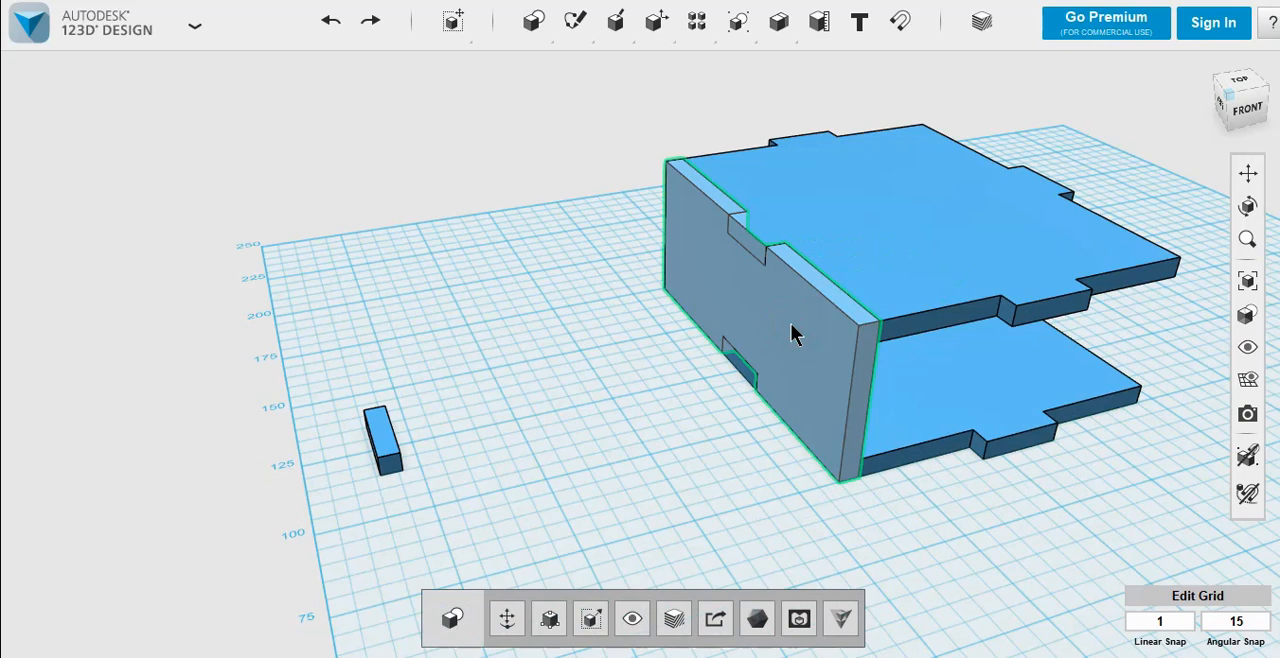
pyautogui.hotkey('ctrl', 'v')
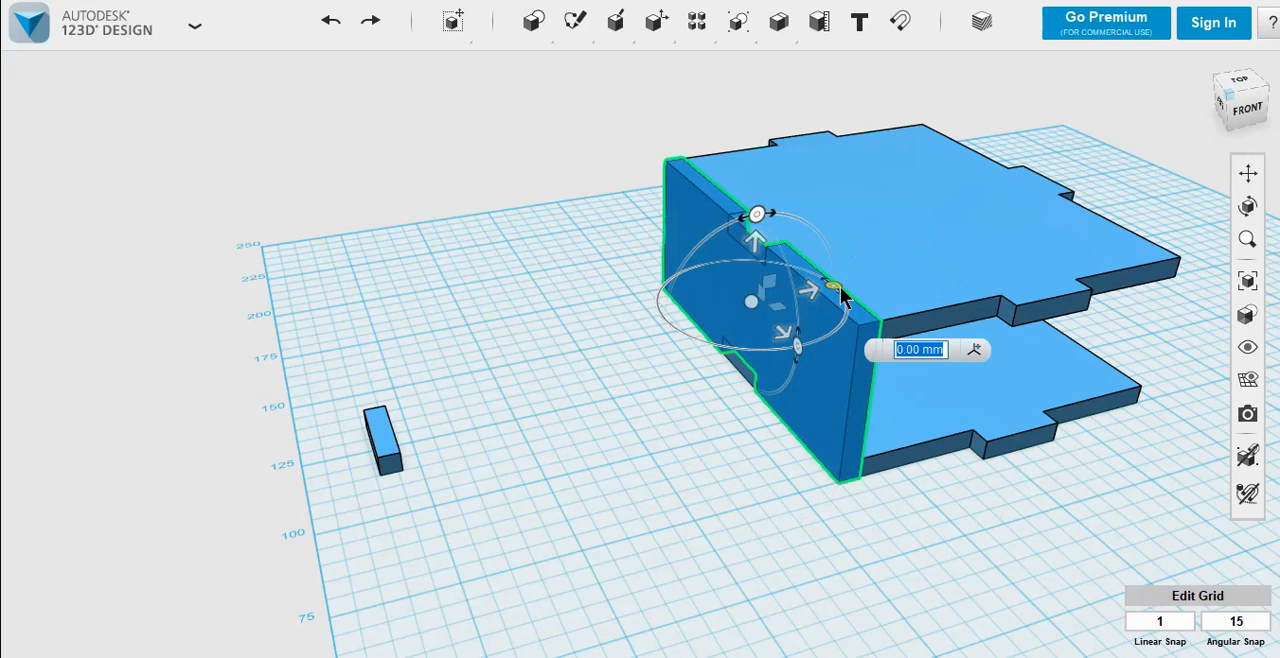
pyautogui.scroll(3, 839, 283)
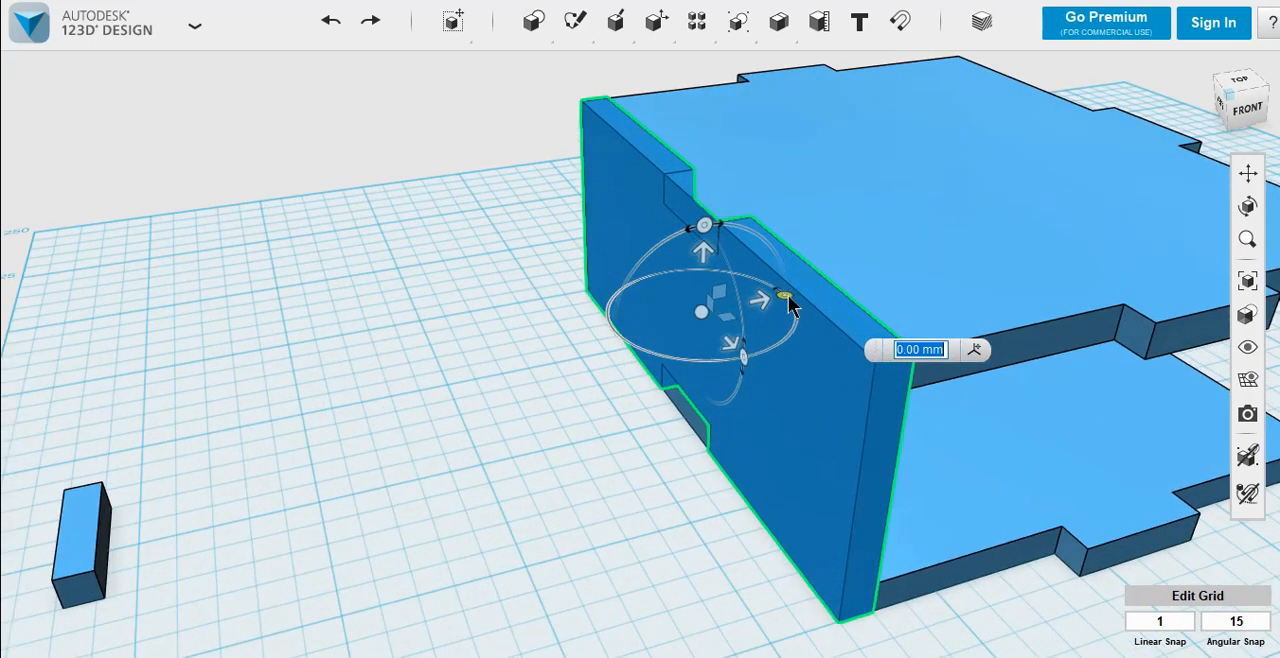
pyautogui.moveTo(790, 305); pyautogui.dragTo(780, 395)
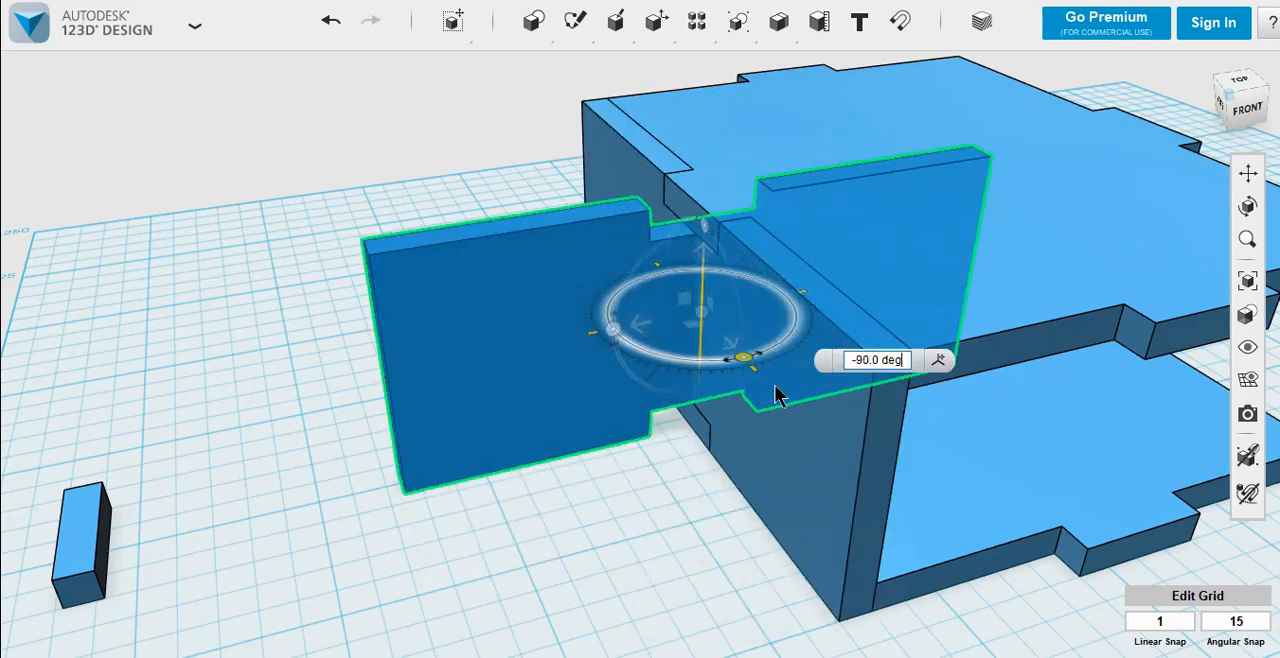
pyautogui.click(618, 520)
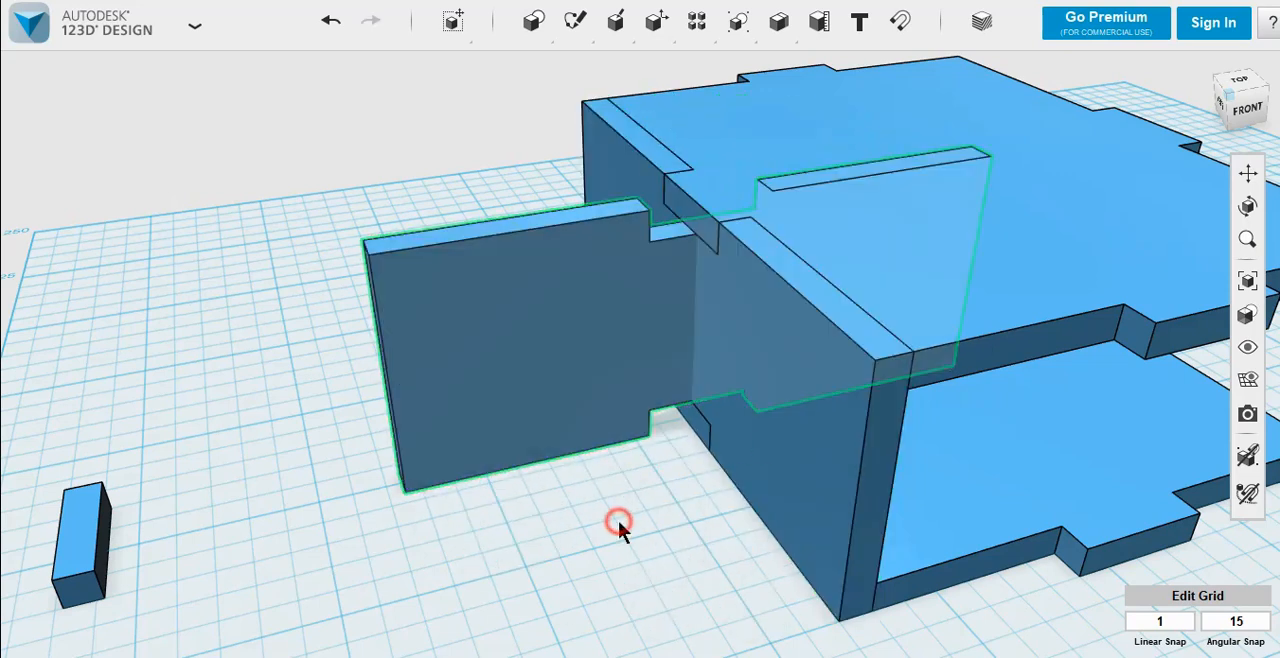
# Step: Snap the large face of the rotated wall copy onto the outer face of the base plate's front tab
pyautogui.click(903, 24)
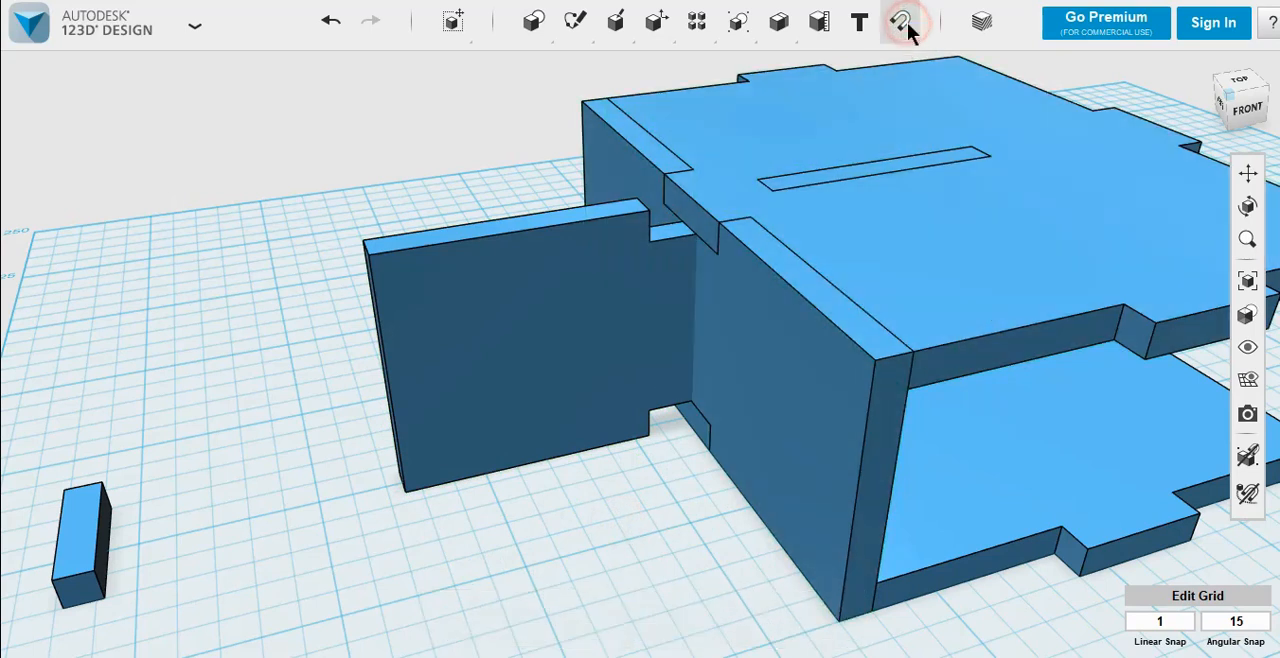
pyautogui.click(596, 348)
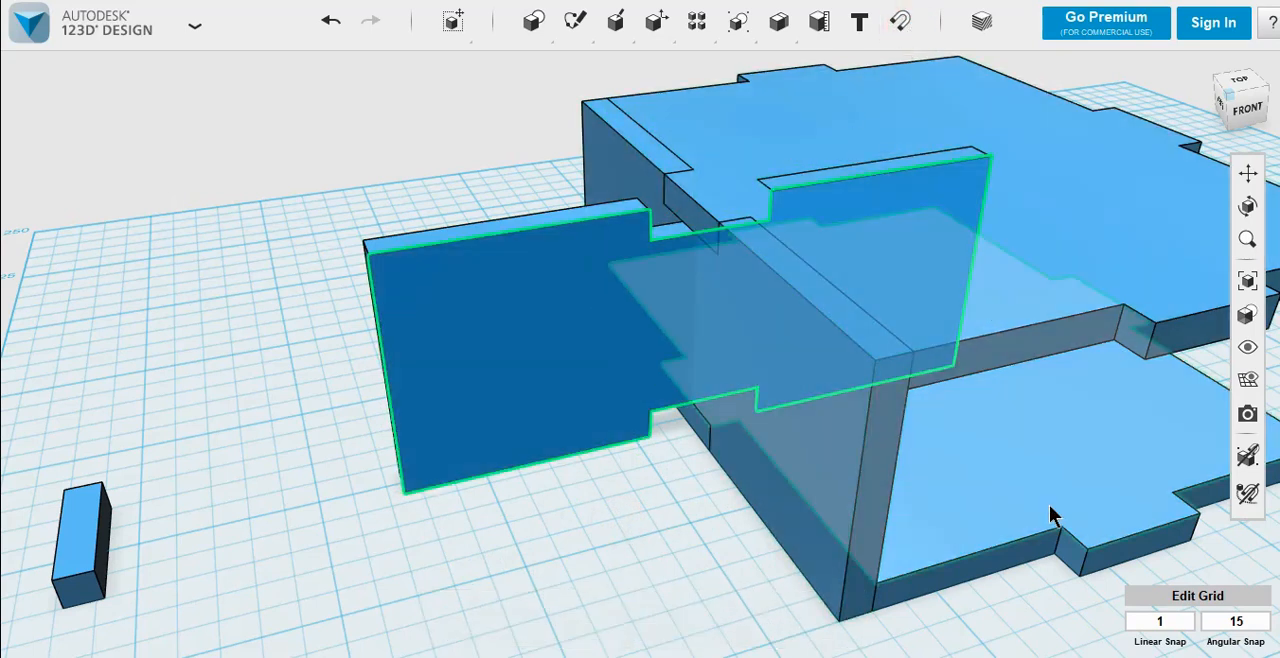
pyautogui.click(1102, 553)
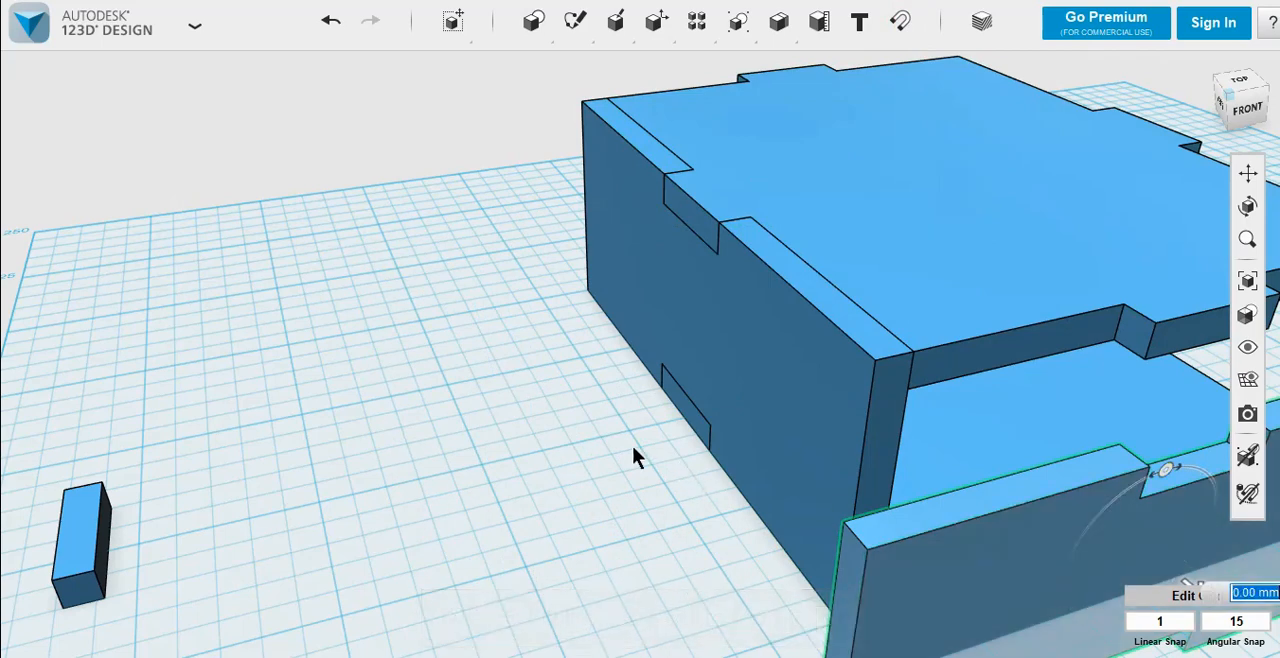
pyautogui.scroll(-5, 626, 443)
pyautogui.moveTo(912, 533); pyautogui.dragTo(793, 492, button='right')
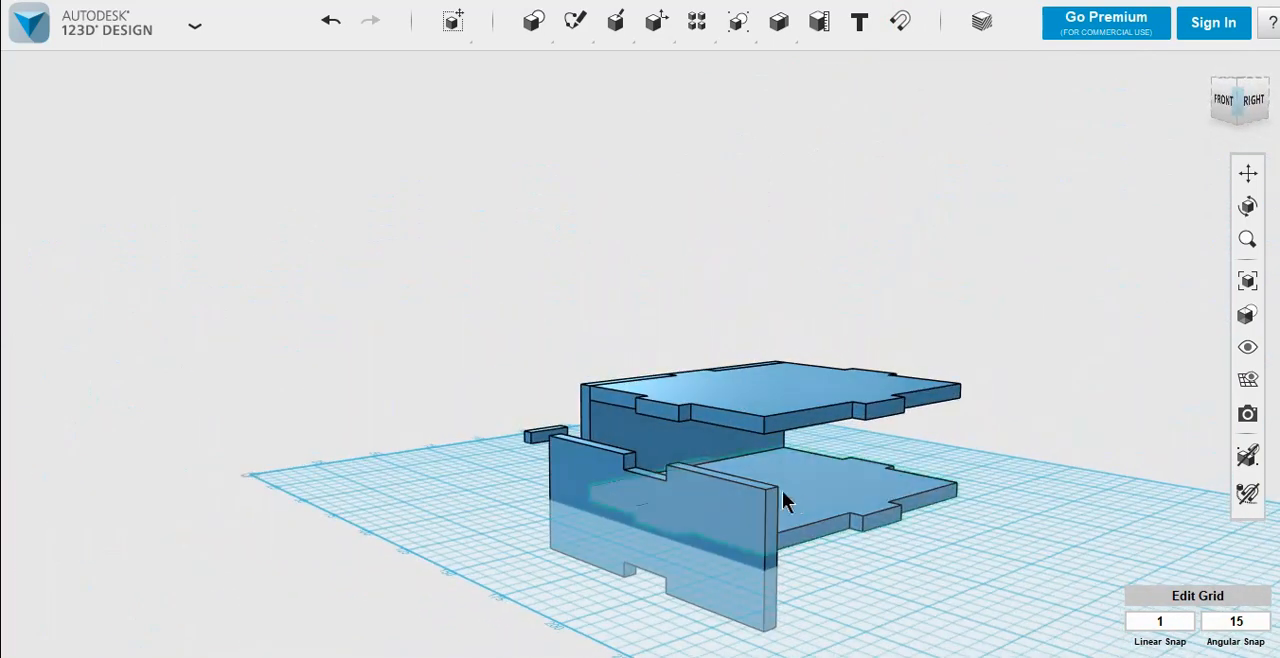
# Step: Drop the rotated wall copy in front of the box onto the grid so its notches line up with the plate tabs
pyautogui.click(670, 503)
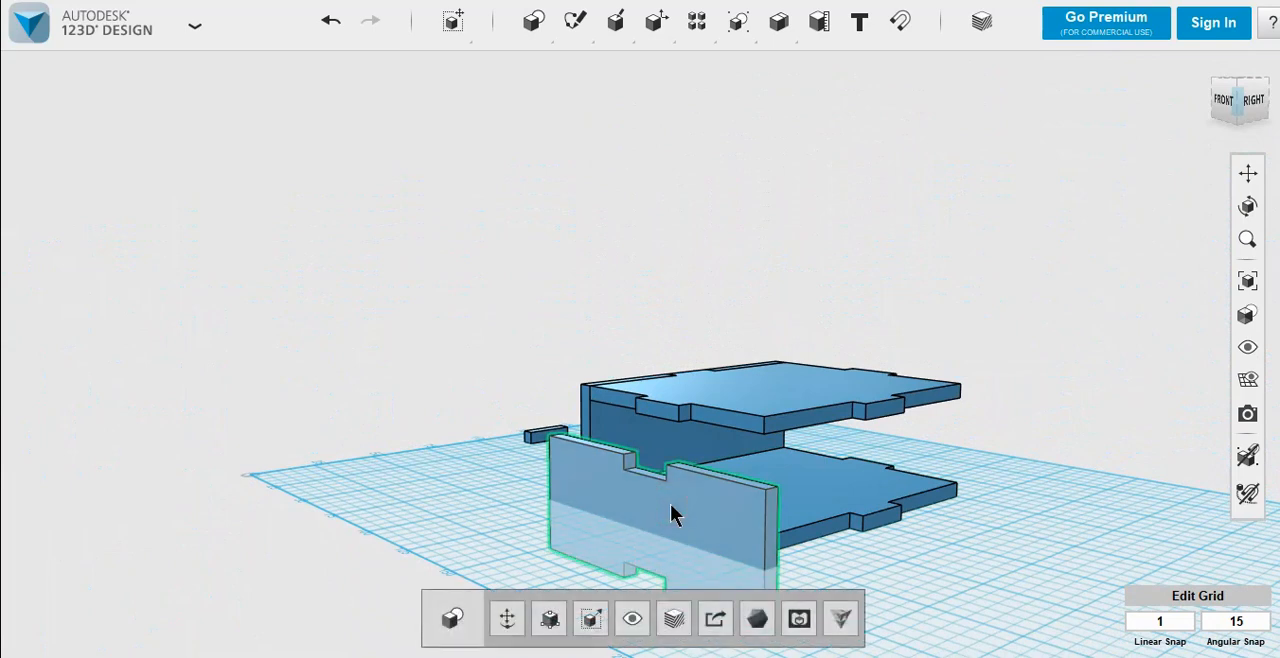
pyautogui.press('d')
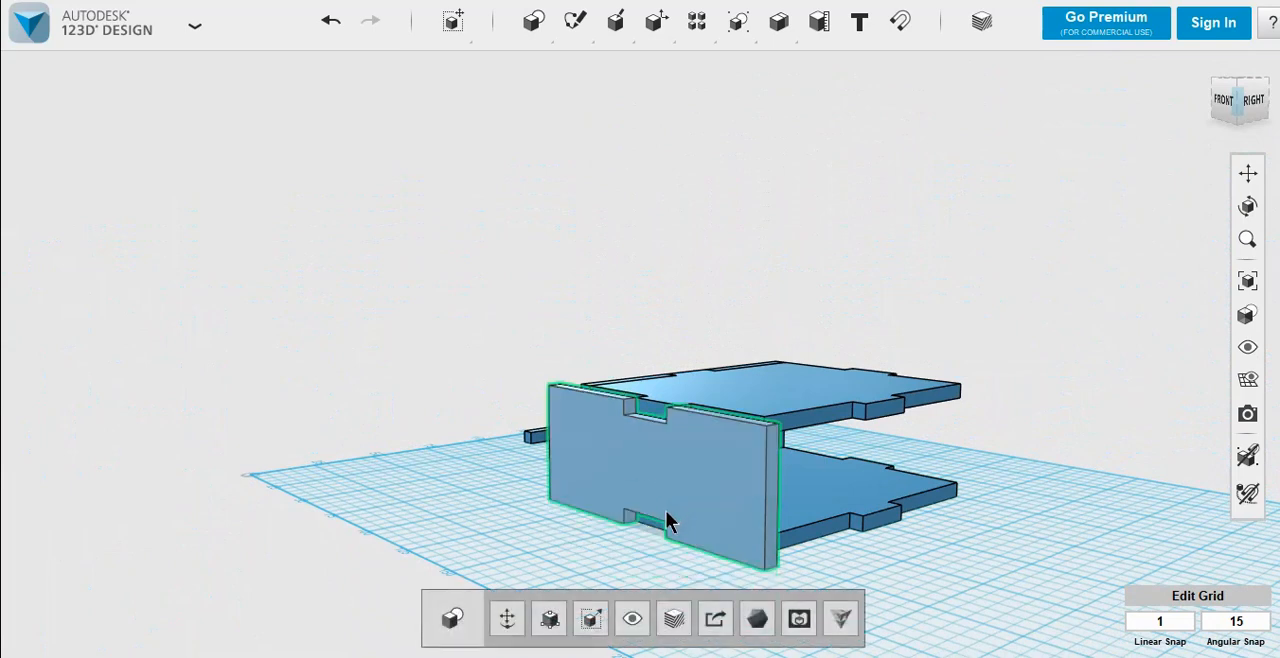
pyautogui.click(563, 543)
pyautogui.moveTo(563, 543); pyautogui.dragTo(626, 557, button='right')
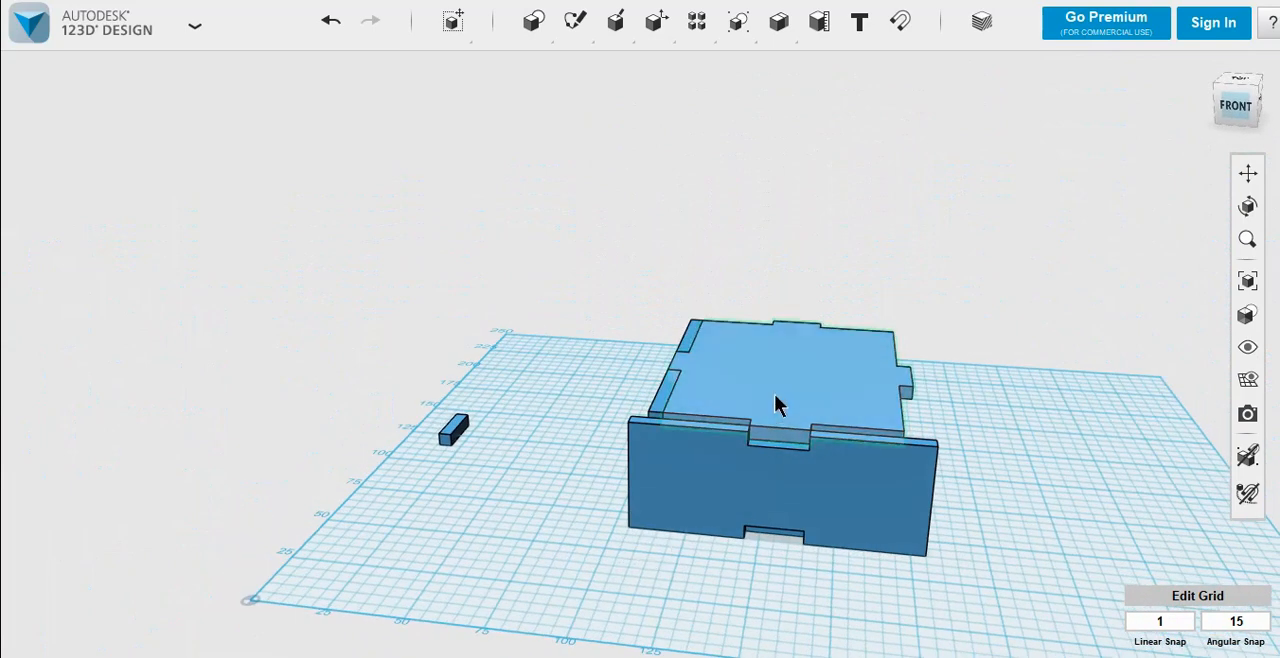
# Step: Move the front wall 5 mm inward so its notches fit over the front tabs of the plates
pyautogui.scroll(3, 775, 394)
pyautogui.moveTo(762, 404)
pyautogui.mouseDown(button='right')
pyautogui.moveTo(680, 369)
pyautogui.moveTo(619, 426)
pyautogui.mouseUp(button='right')
pyautogui.click(458, 497)
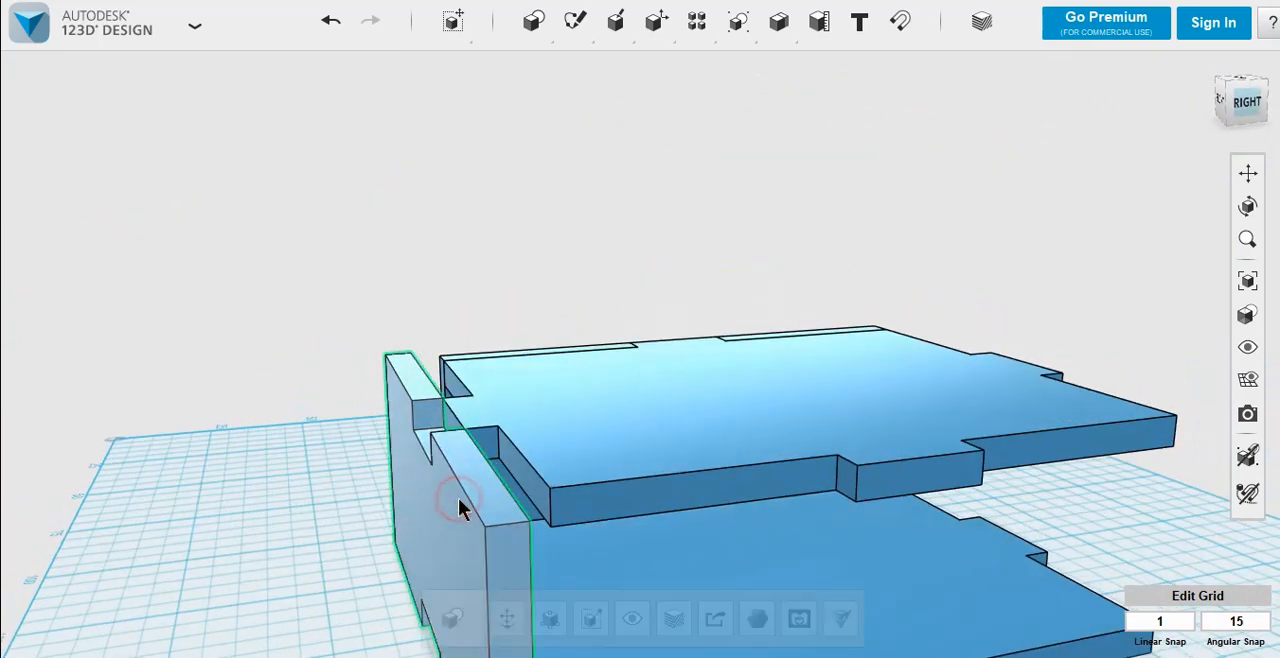
pyautogui.click(505, 617)
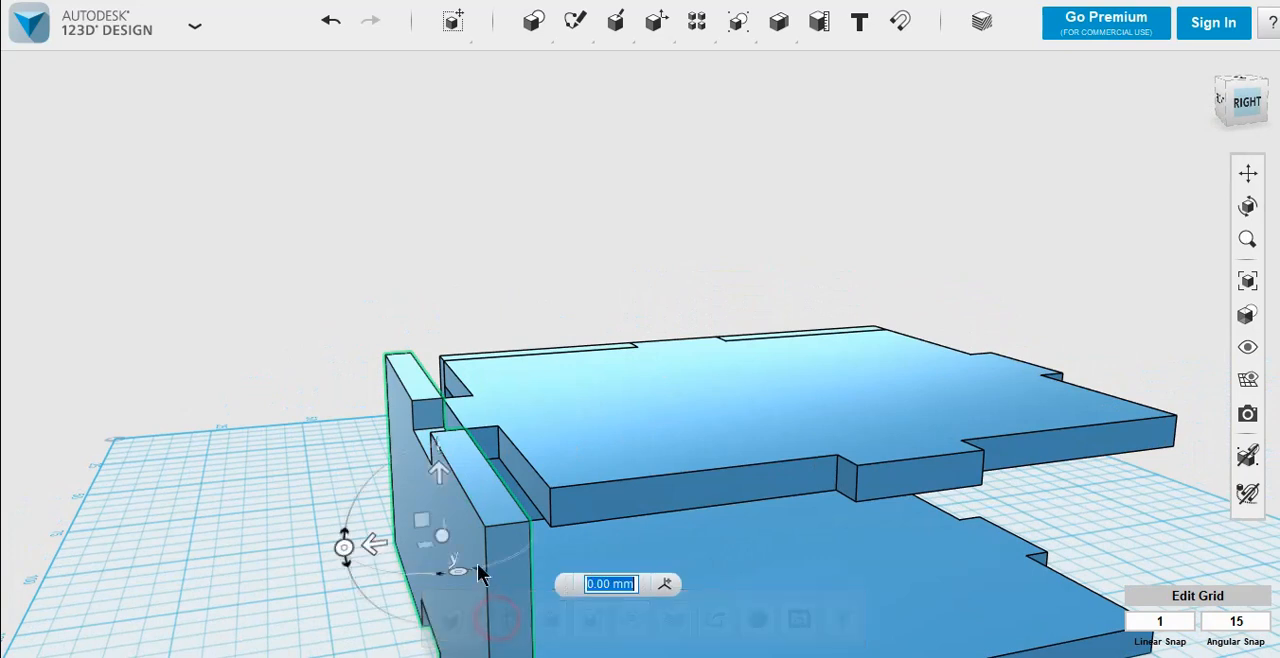
pyautogui.moveTo(380, 548); pyautogui.dragTo(410, 528)
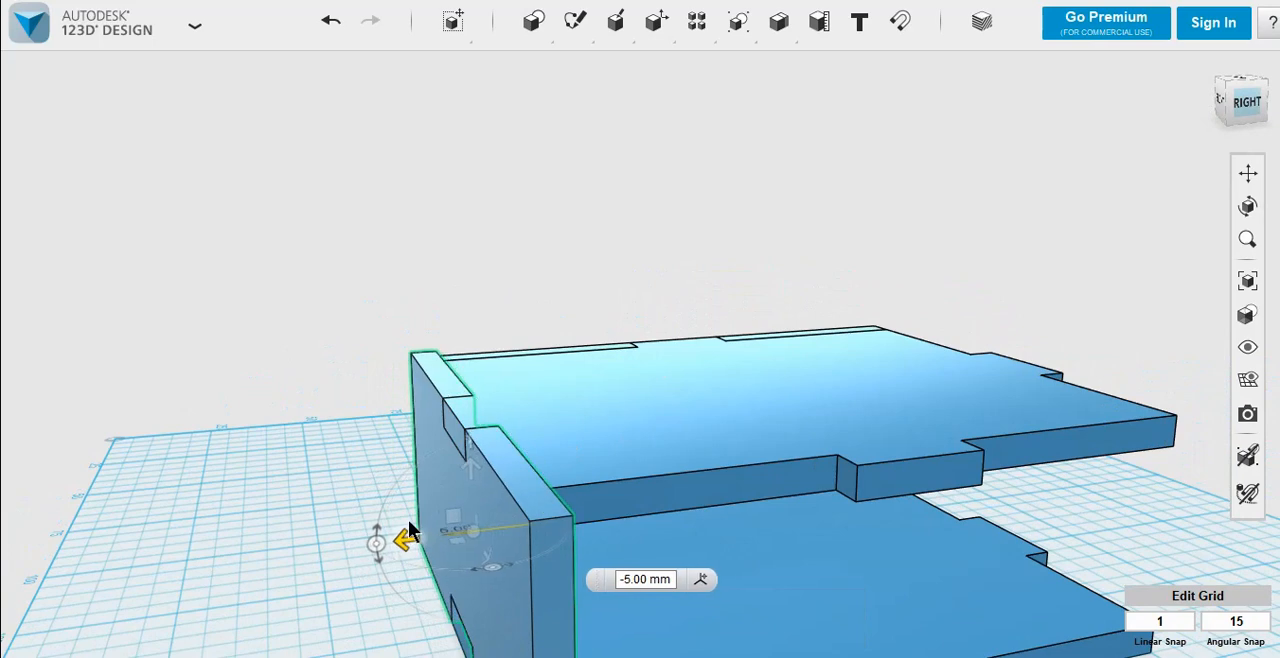
pyautogui.click(295, 517)
# Step: Press/Pull both narrow end faces of the front wall by -5 mm to shorten it
pyautogui.scroll(-2, 296, 517)
pyautogui.moveTo(297, 519); pyautogui.dragTo(560, 543, button='right')
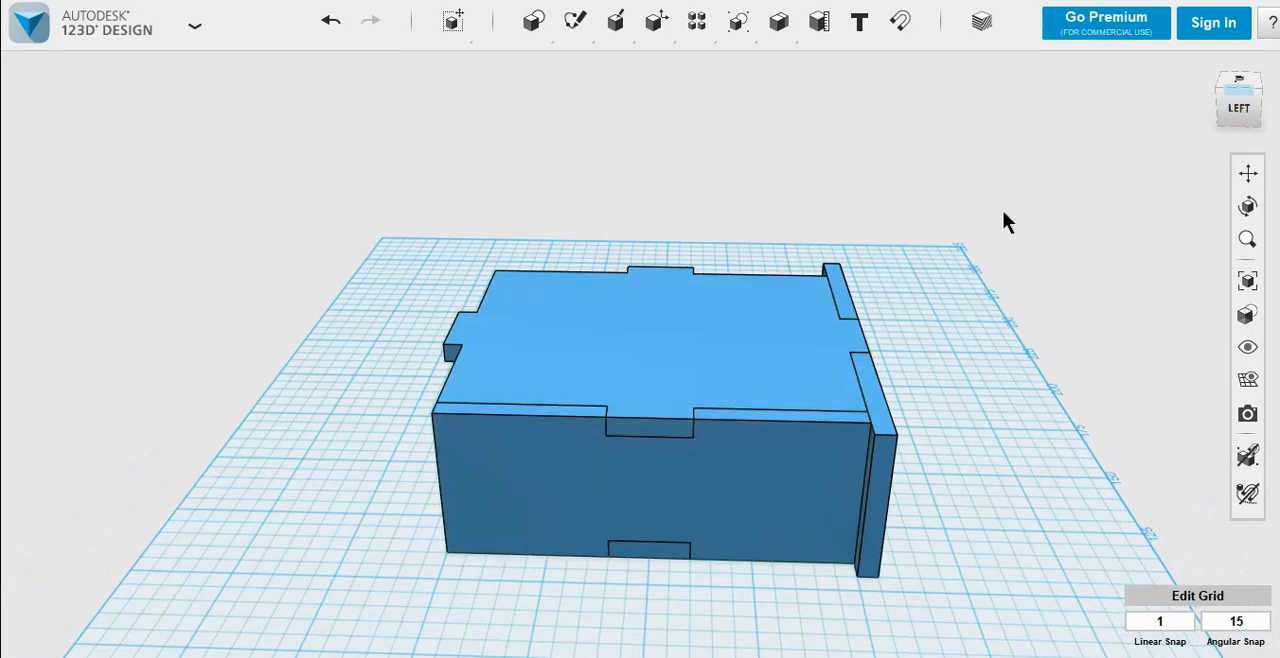
pyautogui.moveTo(954, 434); pyautogui.dragTo(816, 546, button='right')
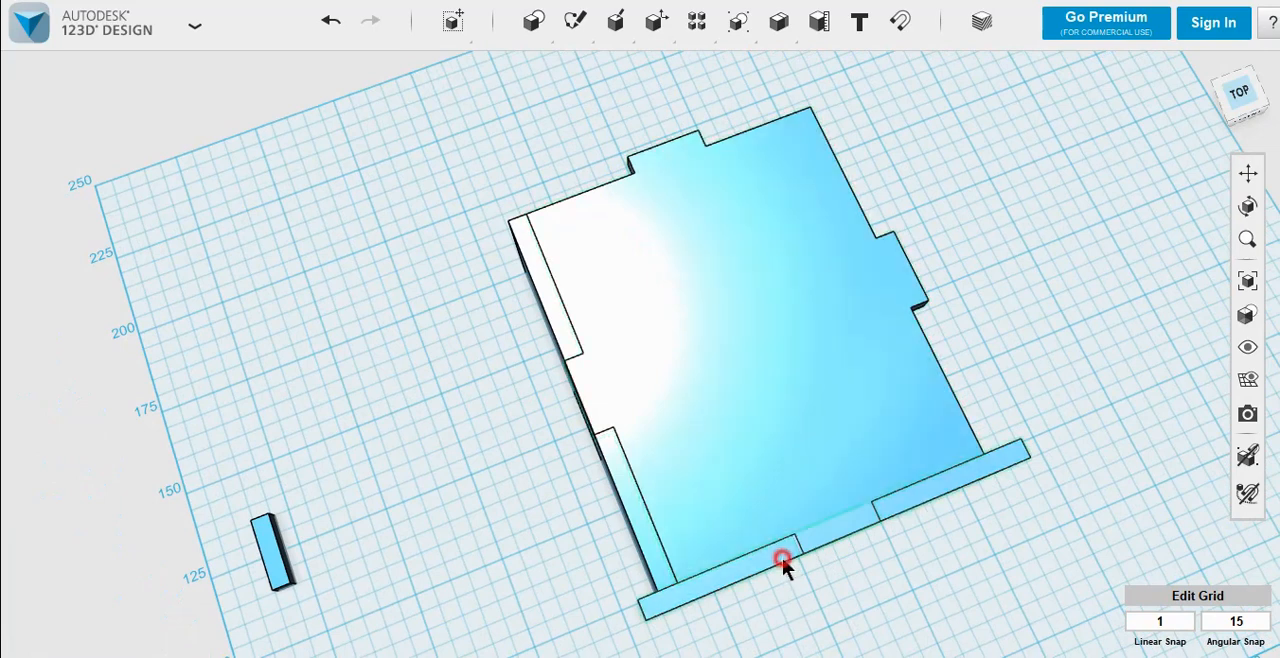
pyautogui.click(782, 557)
pyautogui.click(464, 498)
pyautogui.moveTo(468, 500)
pyautogui.mouseDown(button='right')
pyautogui.moveTo(500, 443)
pyautogui.moveTo(475, 478)
pyautogui.mouseUp(button='right')
pyautogui.moveTo(657, 18)
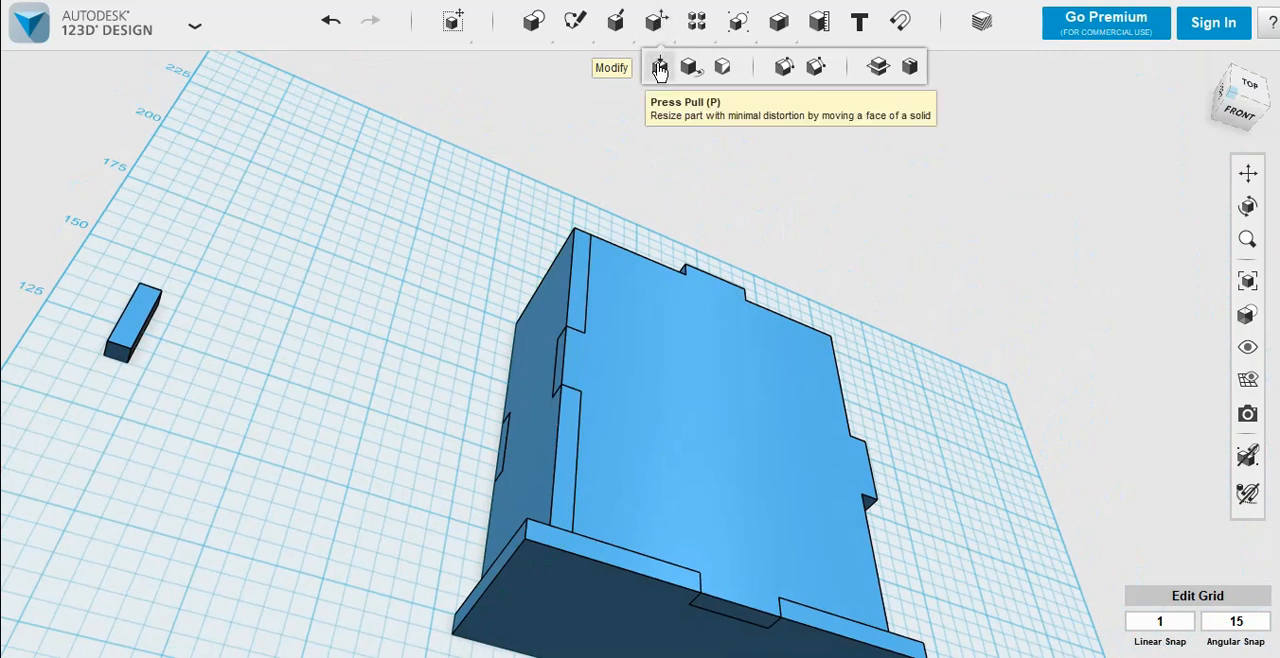
pyautogui.moveTo(451, 393); pyautogui.dragTo(479, 380, button='right')
pyautogui.click(481, 519)
pyautogui.moveTo(777, 477); pyautogui.dragTo(690, 494, button='right')
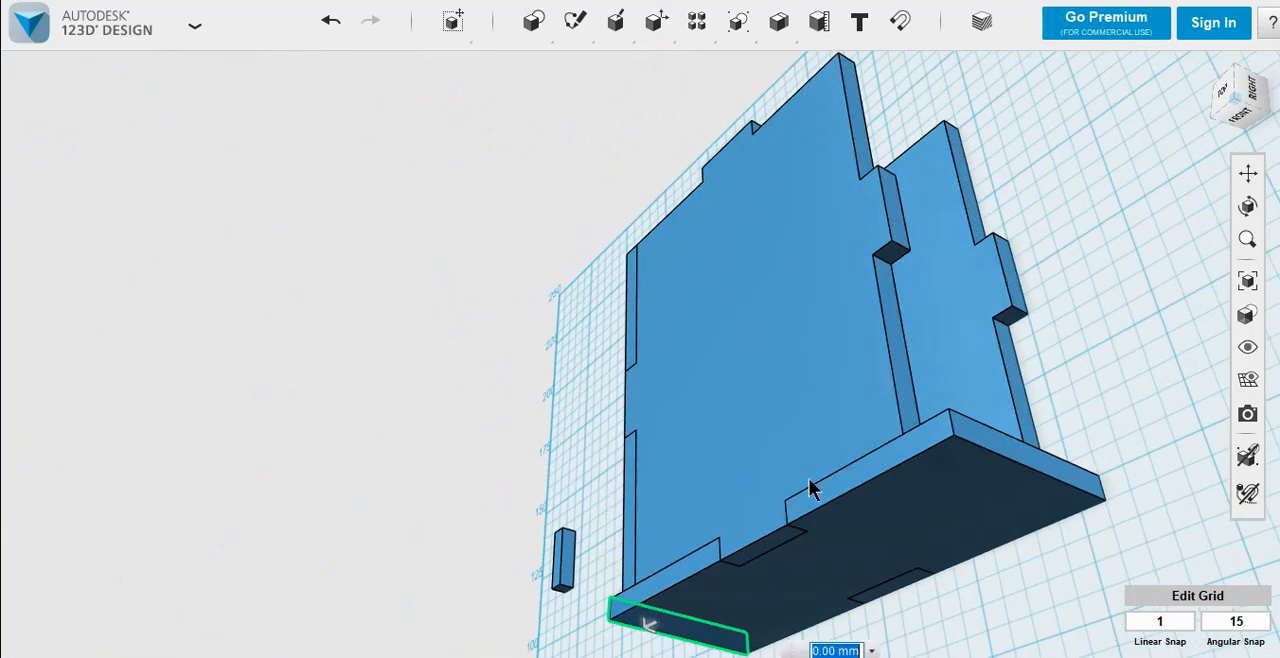
pyautogui.click(1031, 460)
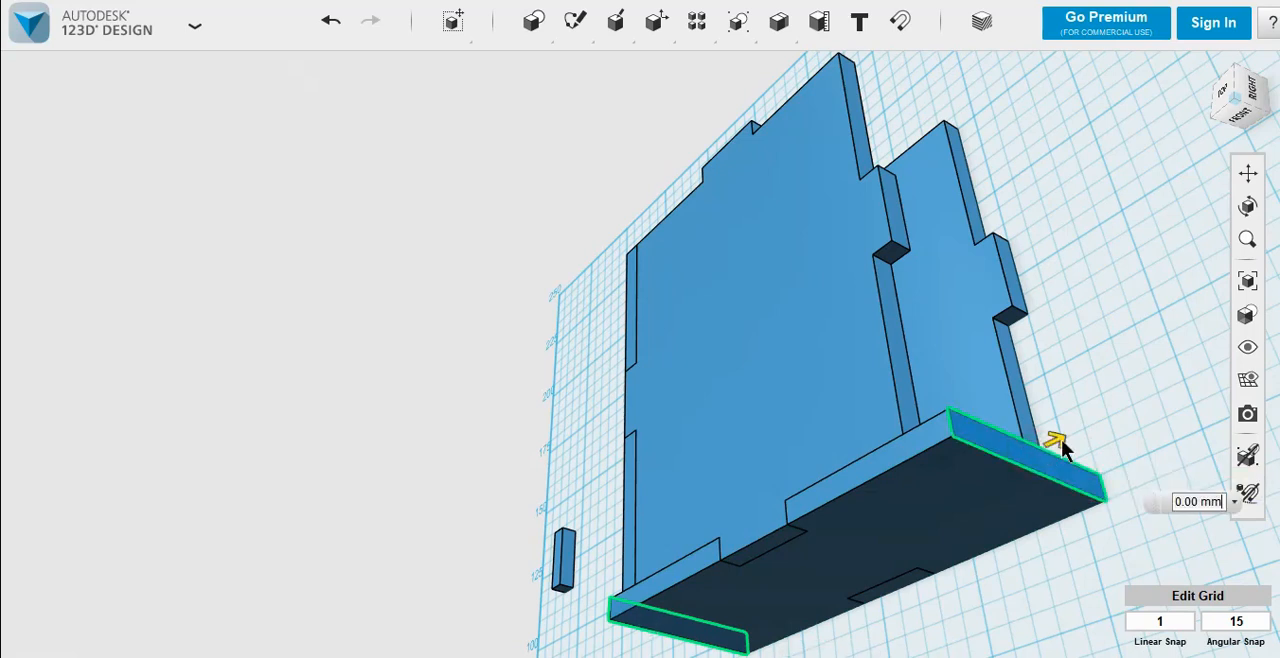
pyautogui.moveTo(1061, 439); pyautogui.dragTo(985, 495)
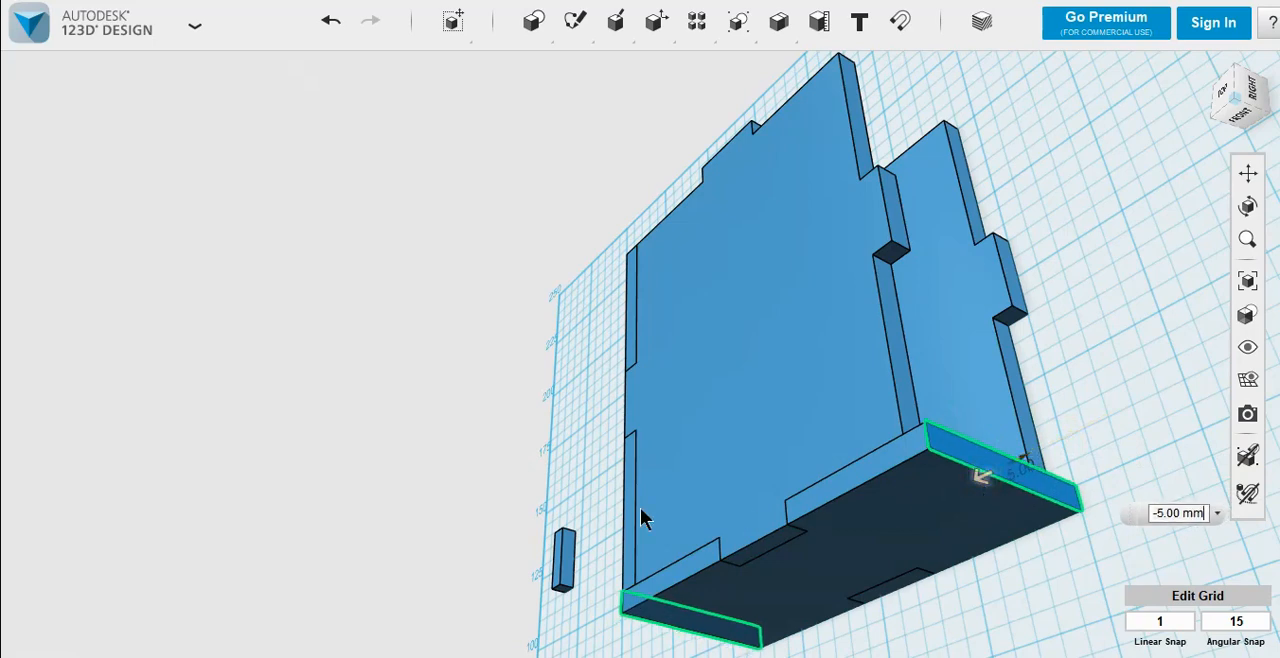
pyautogui.moveTo(551, 491); pyautogui.dragTo(639, 516, button='right')
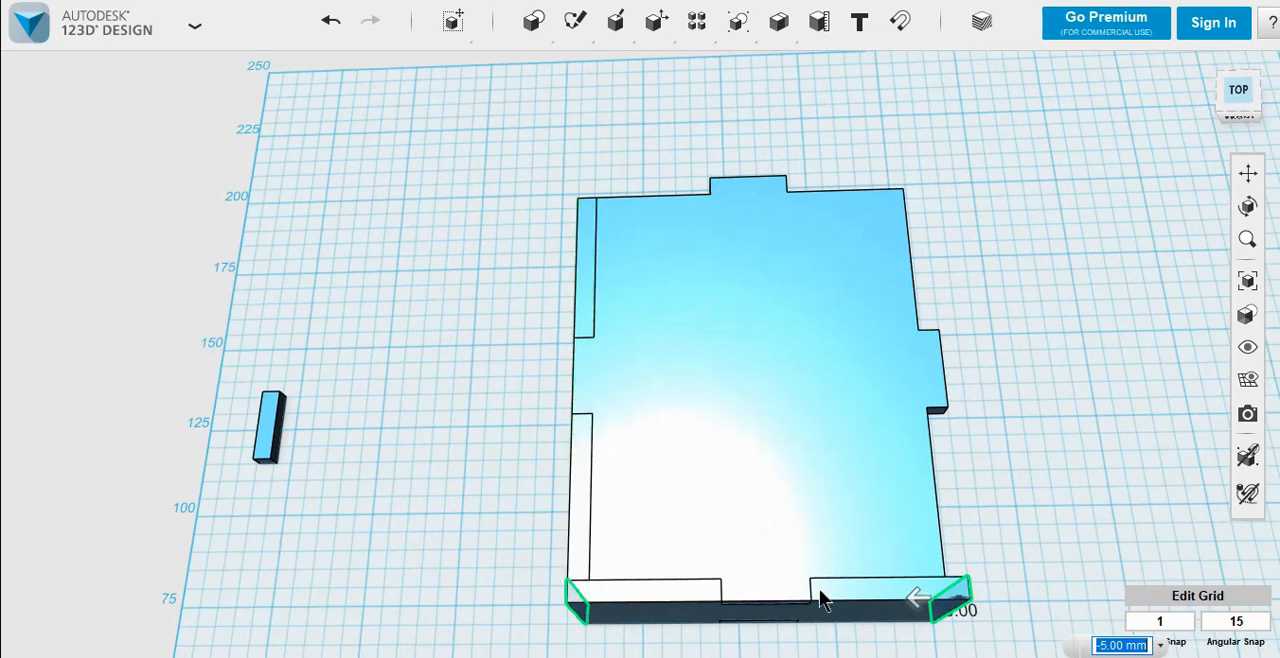
pyautogui.click(499, 490)
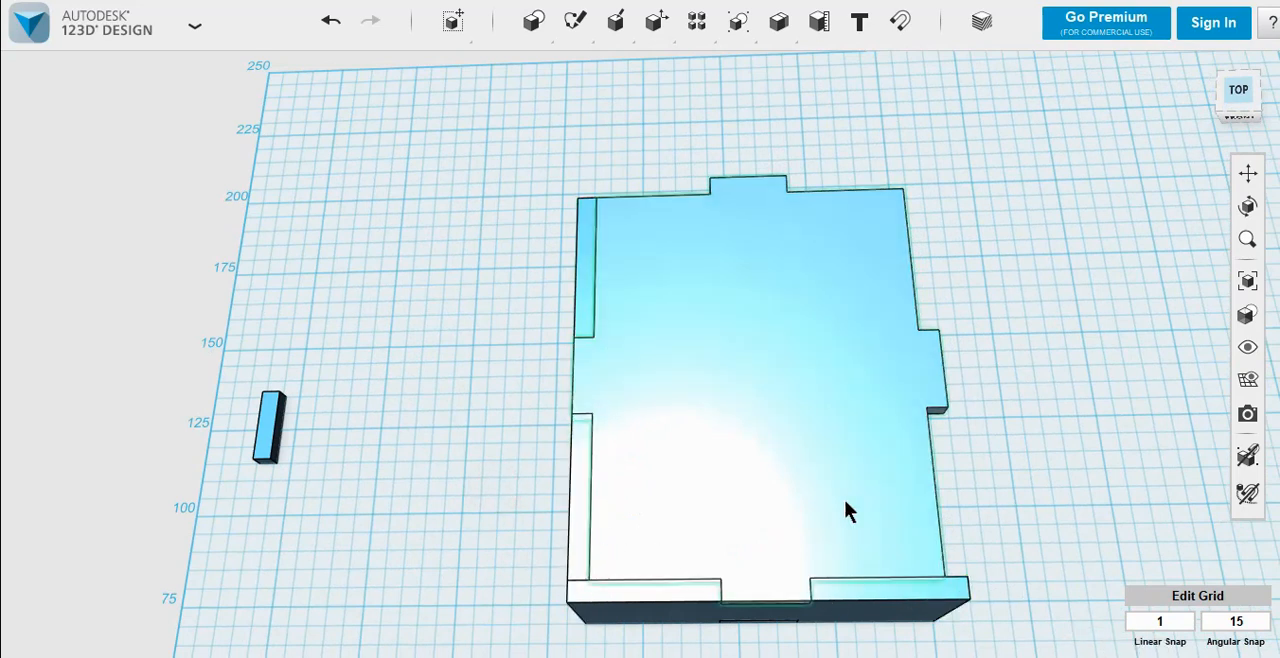
# Step: Move the front wall 15 mm outward to expose the end face of the notched side wall
pyautogui.moveTo(589, 483); pyautogui.dragTo(825, 463, button='right')
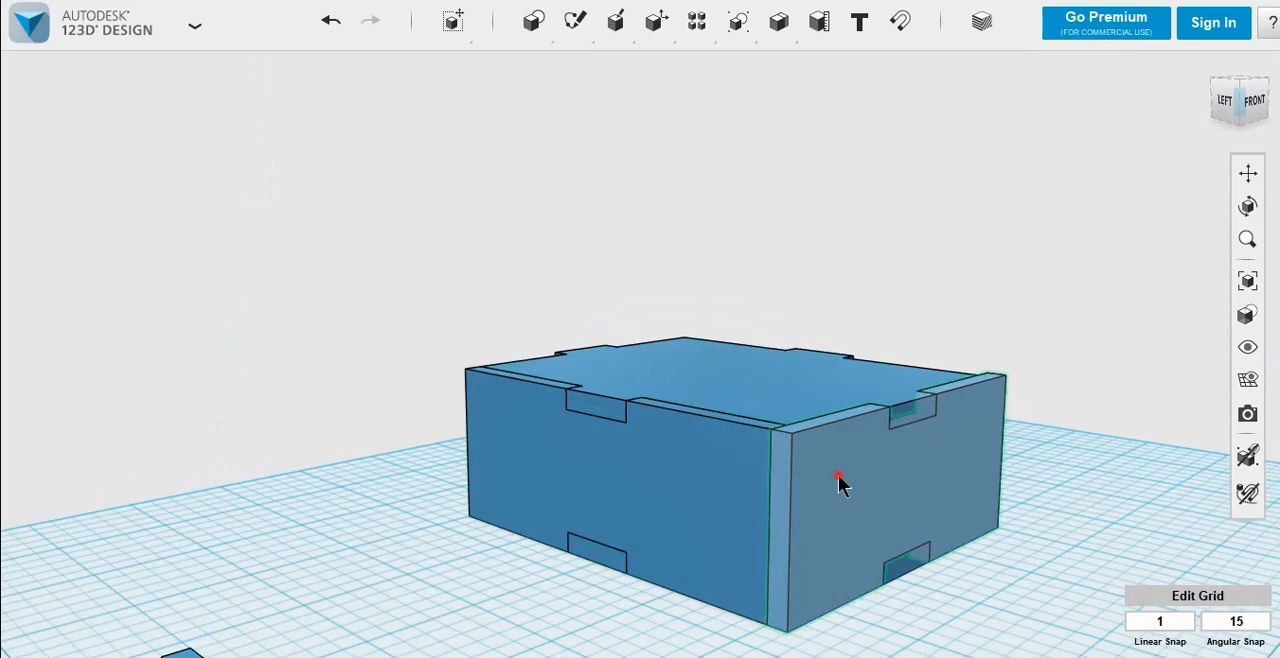
pyautogui.click(838, 474)
pyautogui.scroll(-3, 870, 532)
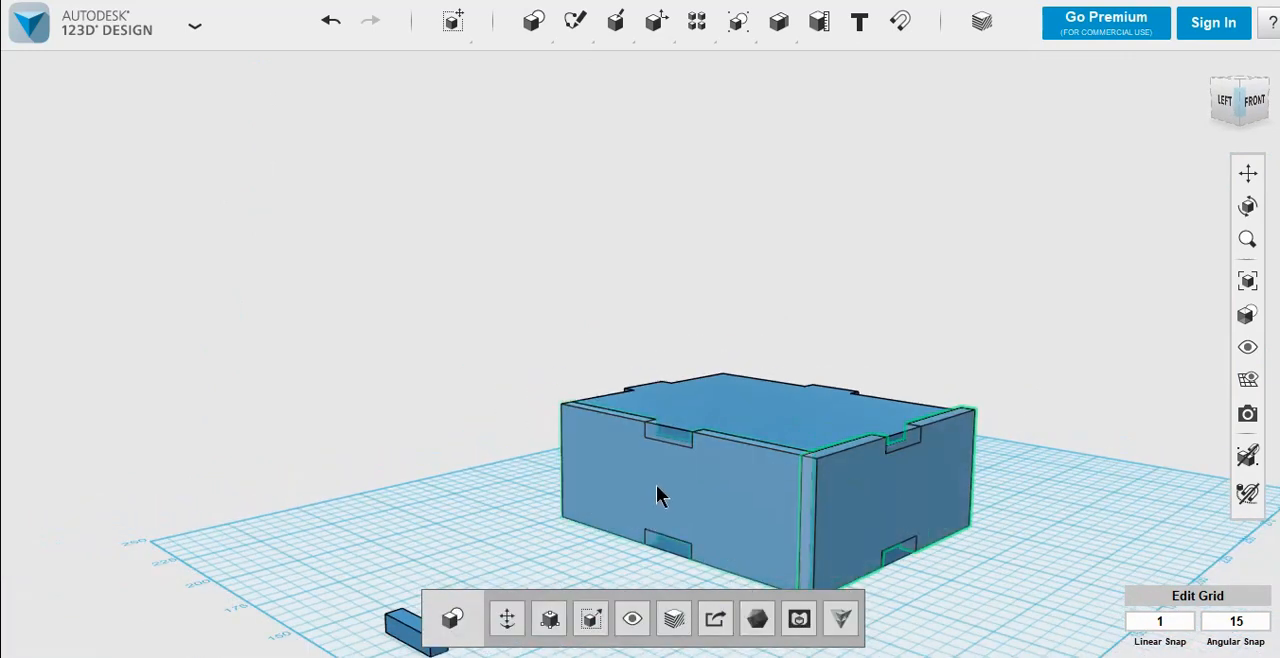
pyautogui.click(507, 619)
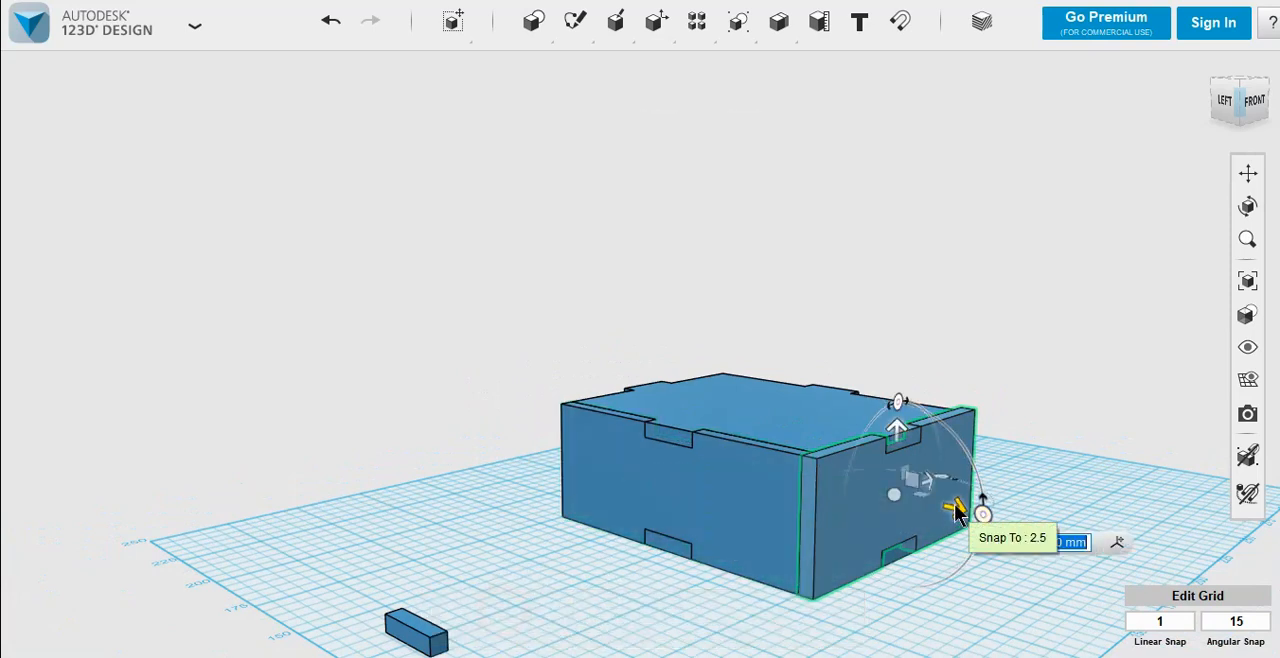
pyautogui.moveTo(957, 510); pyautogui.dragTo(1003, 540)
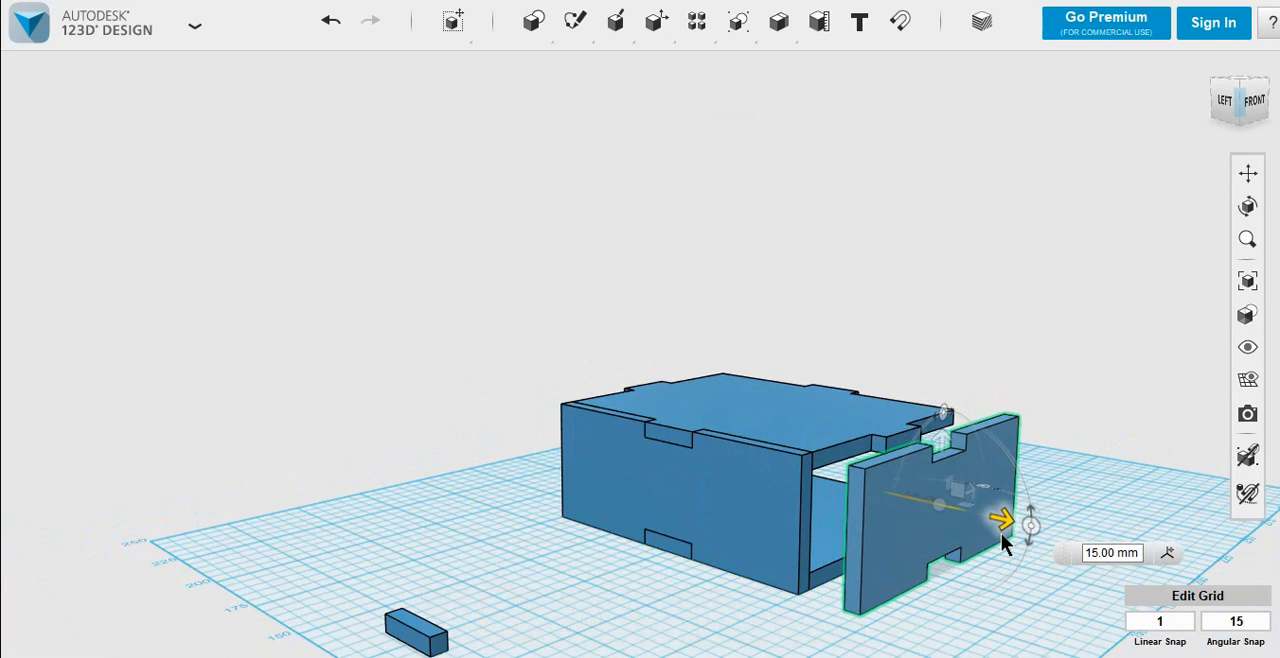
pyautogui.click(642, 588)
# Step: Duplicate the small spare block in place and snap its large face onto the front end face of the side wall
pyautogui.click(423, 630)
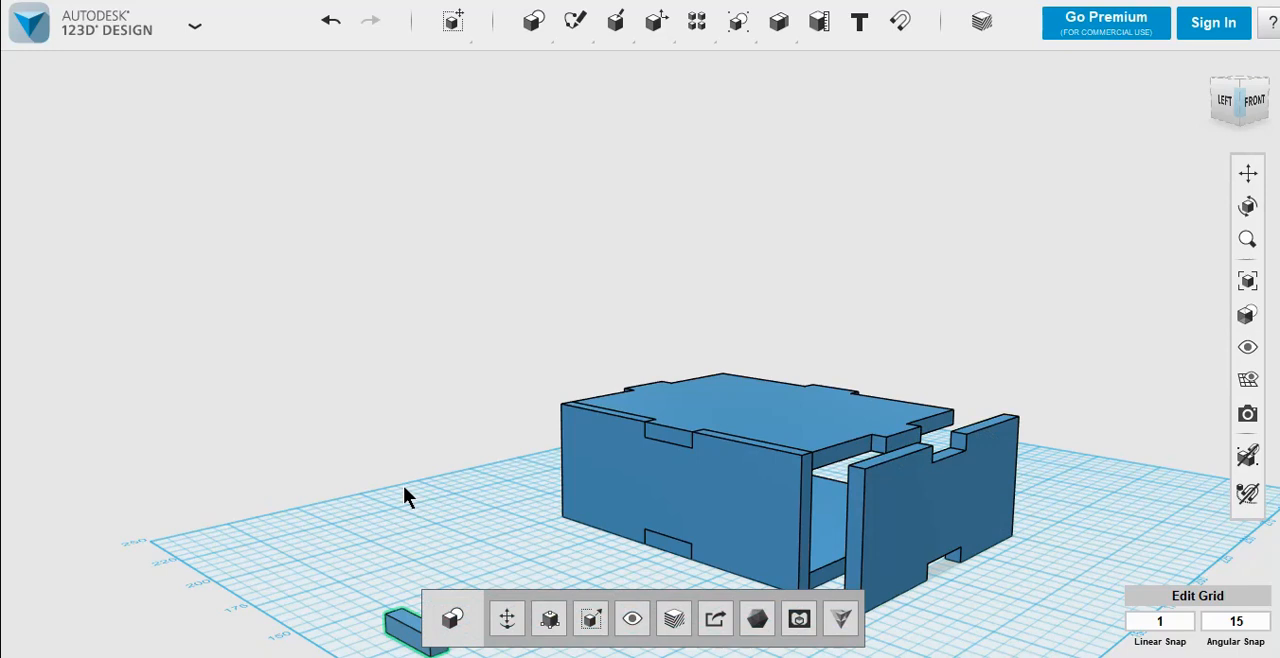
pyautogui.hotkey('ctrl', 't')
pyautogui.click(425, 457)
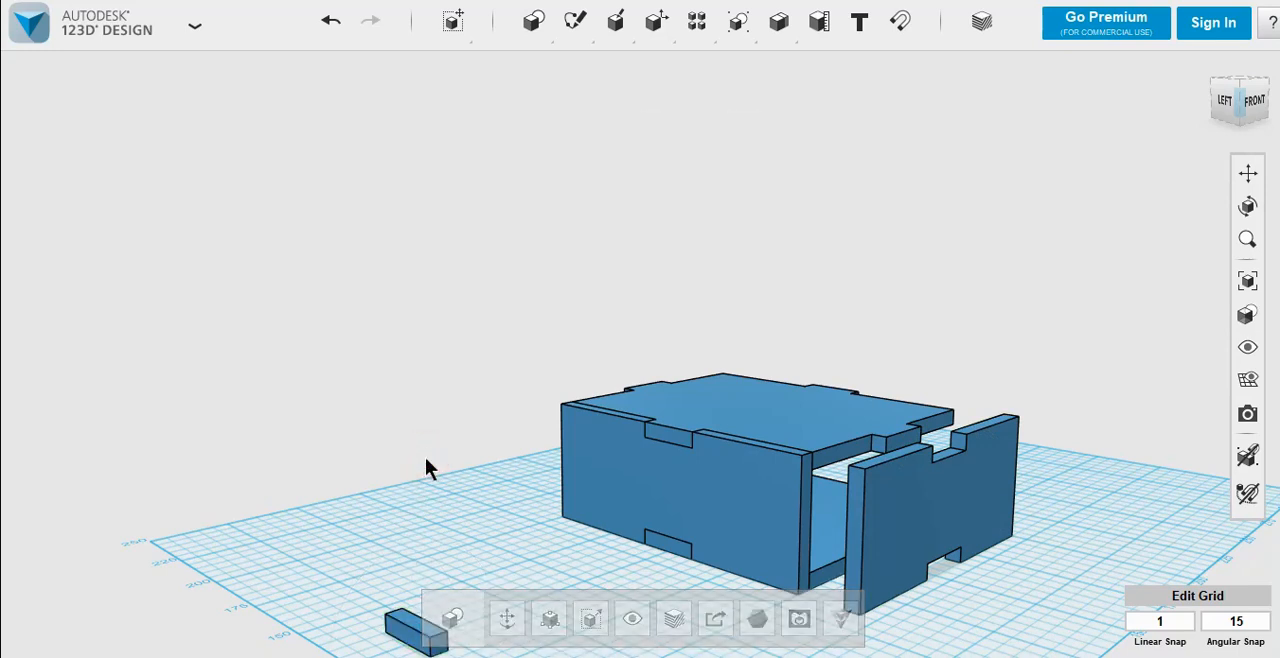
pyautogui.click(900, 20)
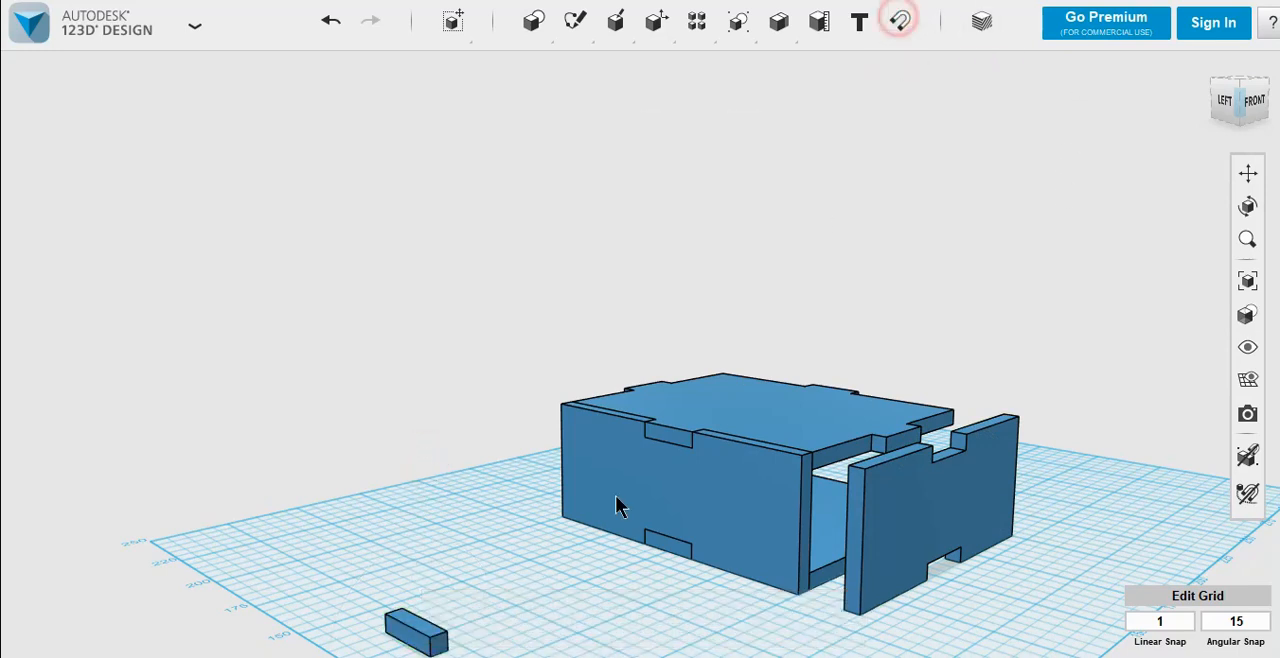
pyautogui.click(417, 624)
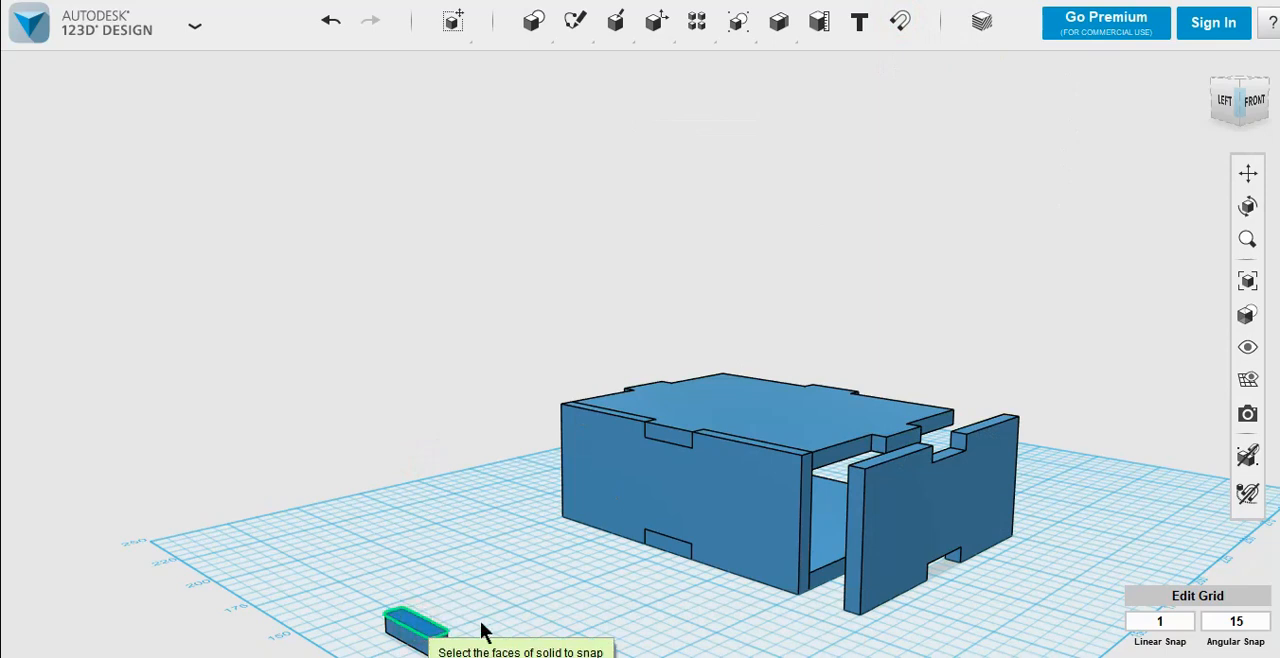
pyautogui.click(806, 523)
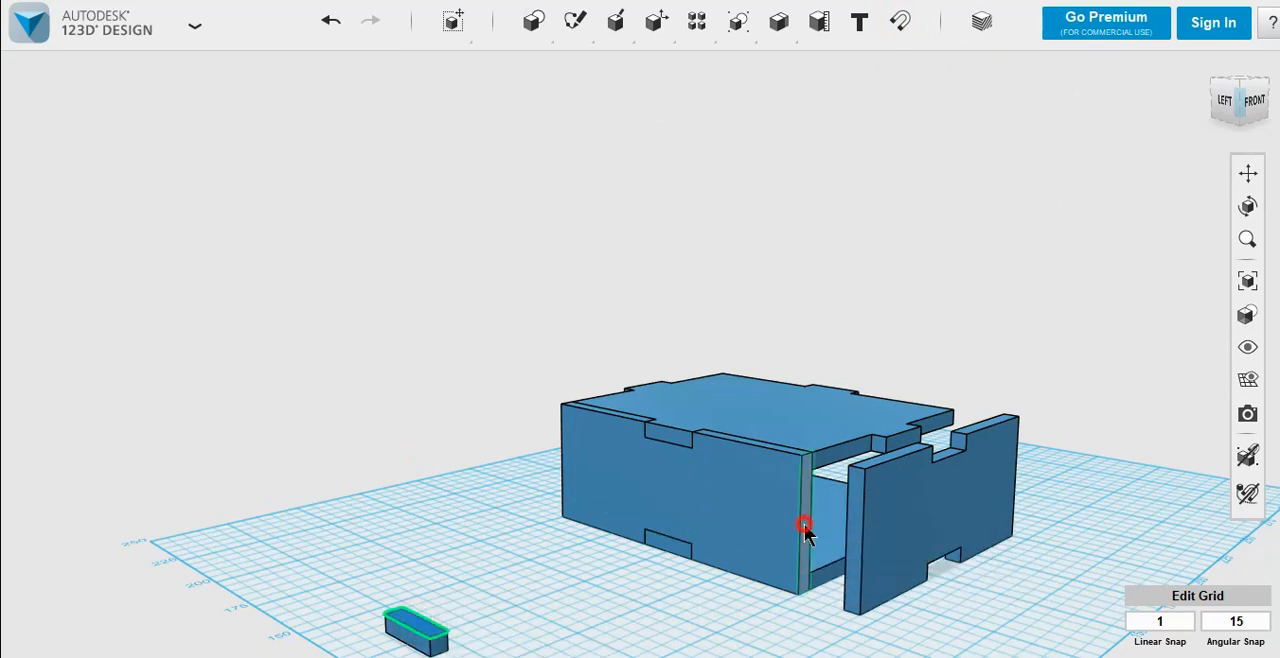
pyautogui.click(458, 487)
# Step: Duplicate the tab on the side wall's front end and move the copy against the wall's opposite end
pyautogui.moveTo(459, 487); pyautogui.dragTo(531, 496, button='right')
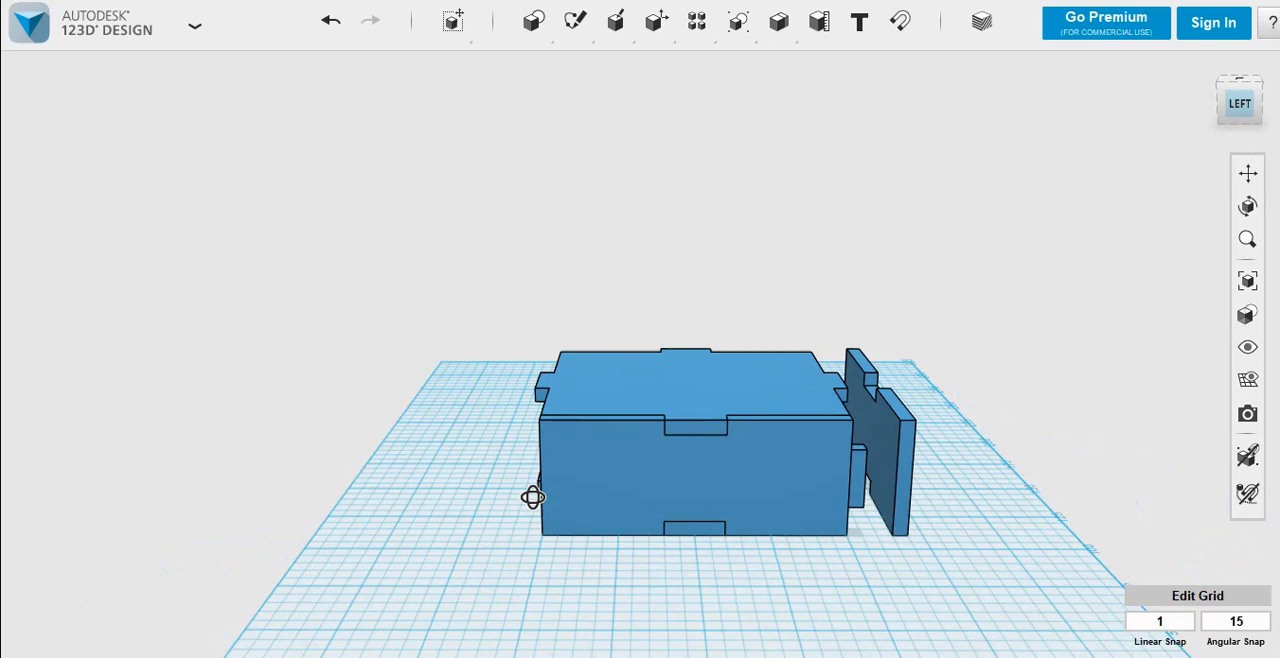
pyautogui.click(864, 480)
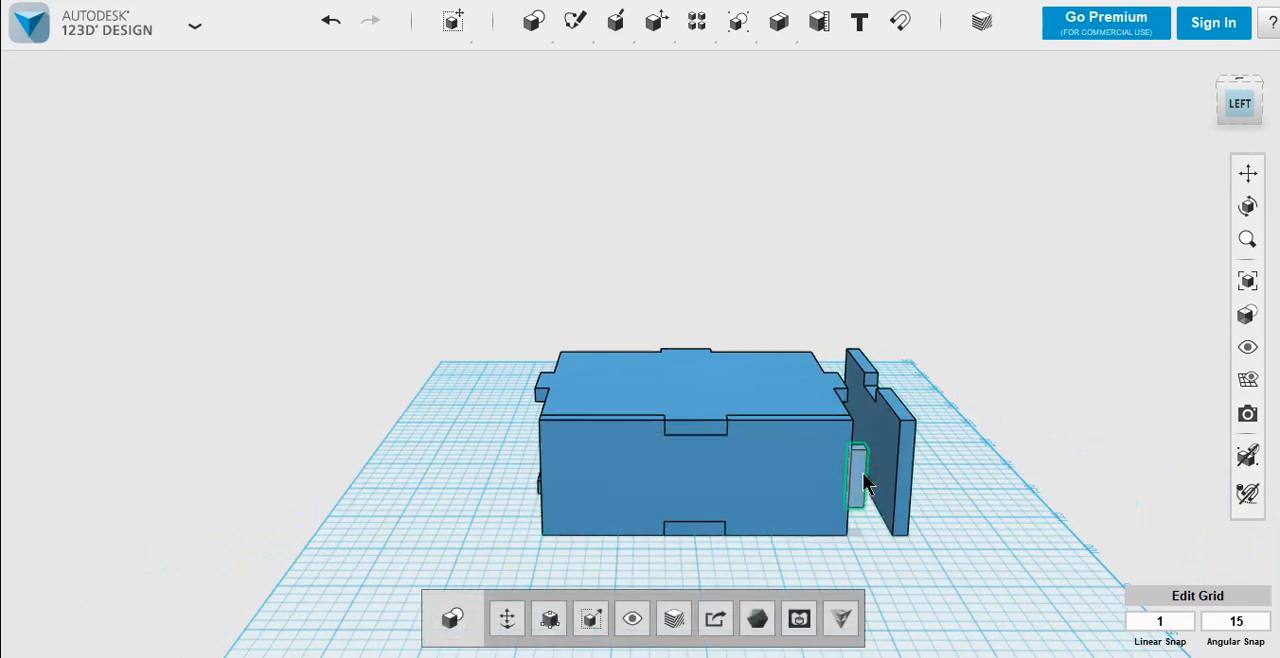
pyautogui.hotkey('ctrl', 't')
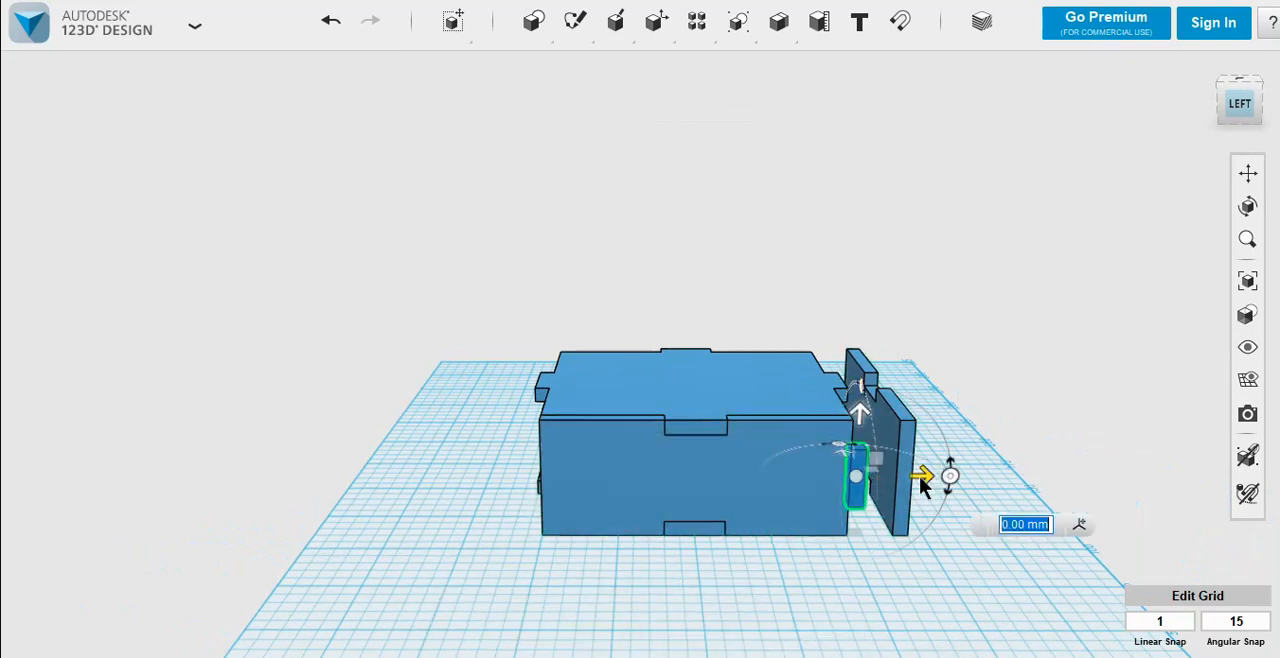
pyautogui.moveTo(757, 459); pyautogui.dragTo(600, 450)
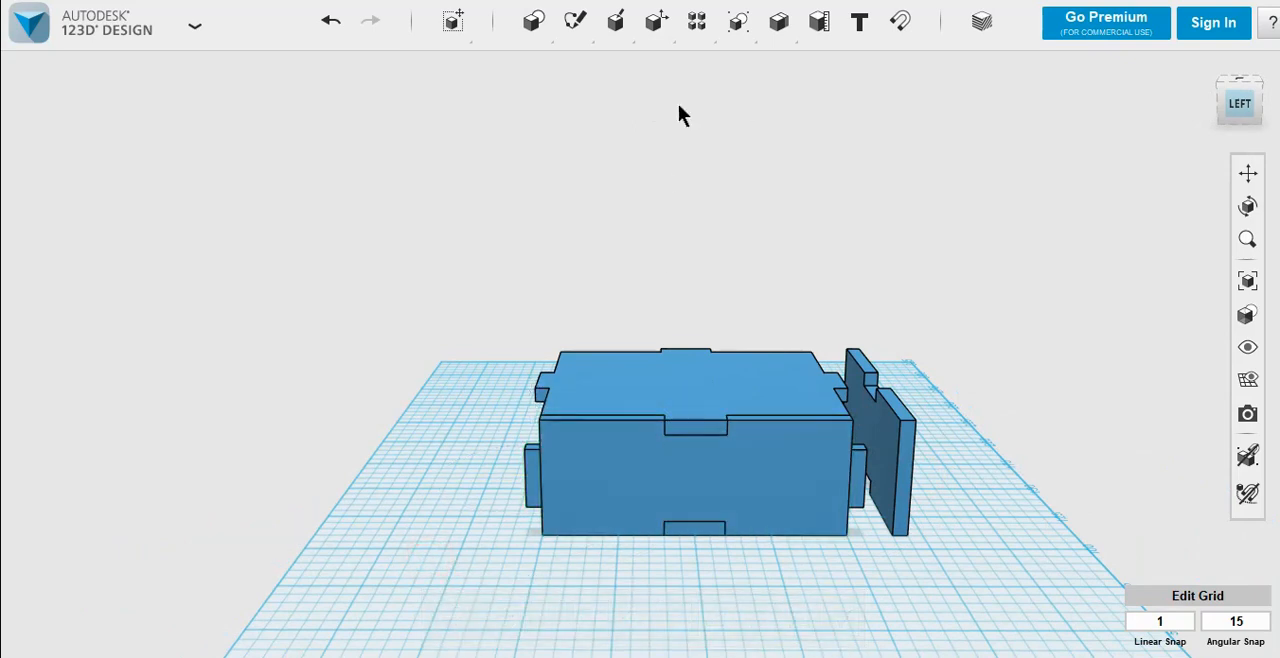
# Step: Merge the two end tabs with the notched side wall into one solid
pyautogui.moveTo(761, 27)
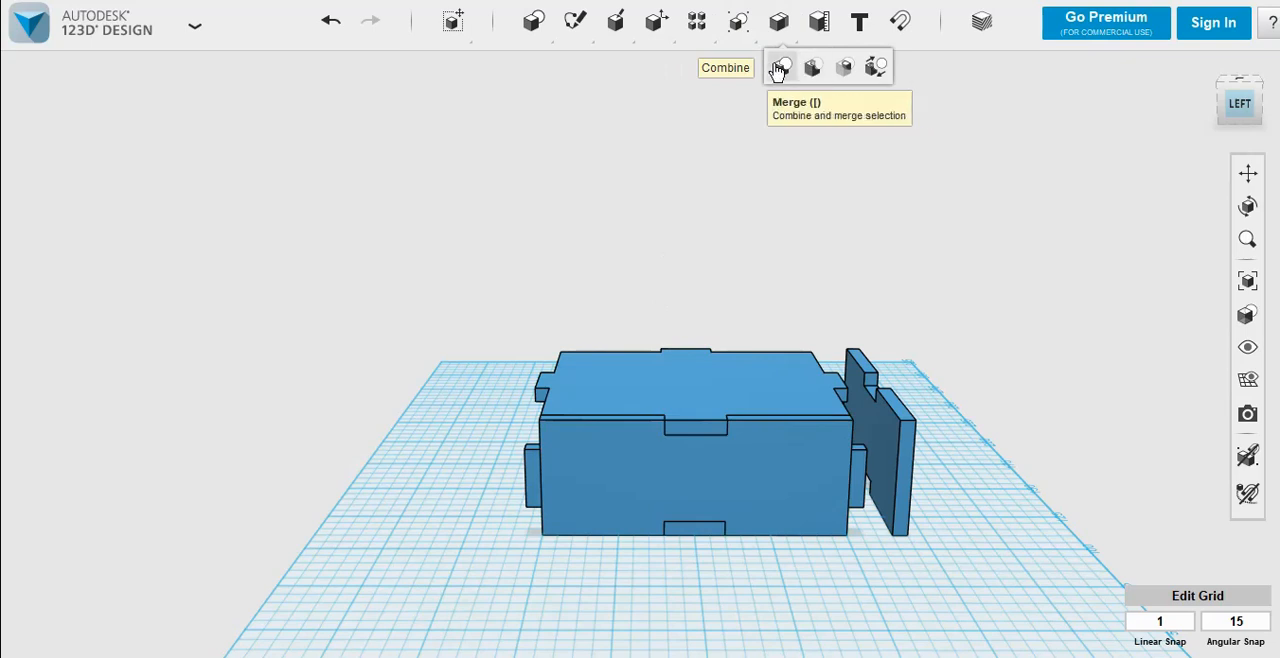
pyautogui.click(779, 68)
pyautogui.click(532, 478)
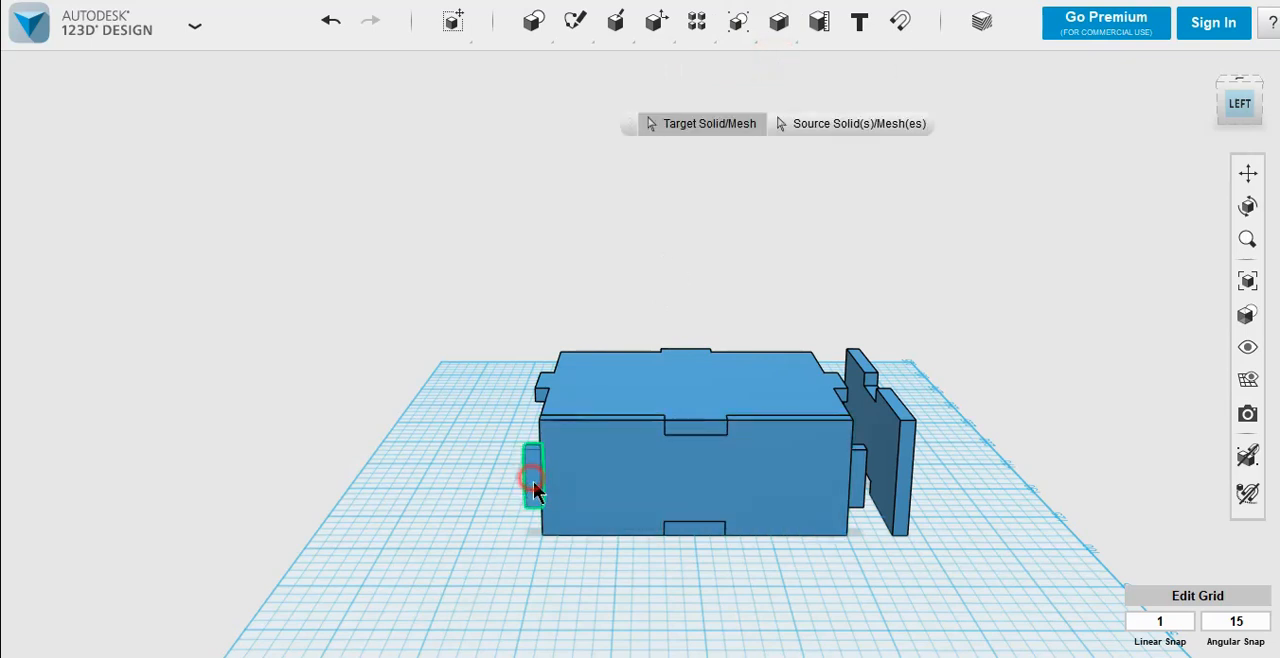
pyautogui.click(861, 487)
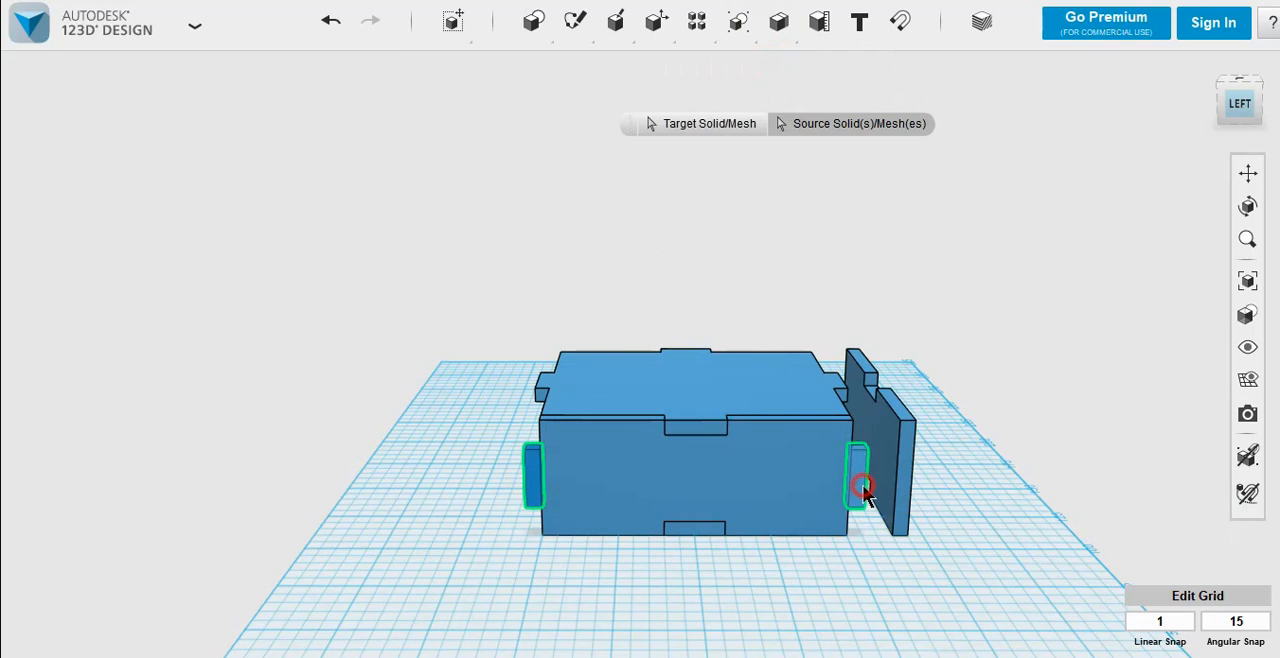
pyautogui.click(740, 486)
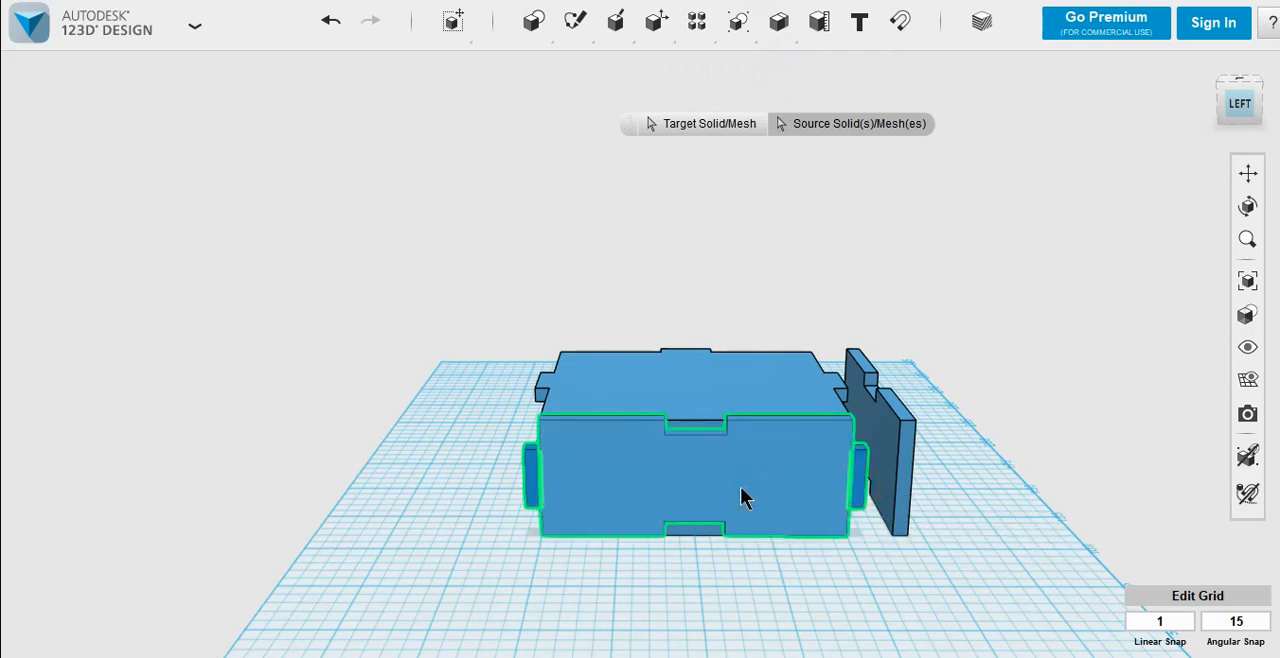
pyautogui.click(497, 504)
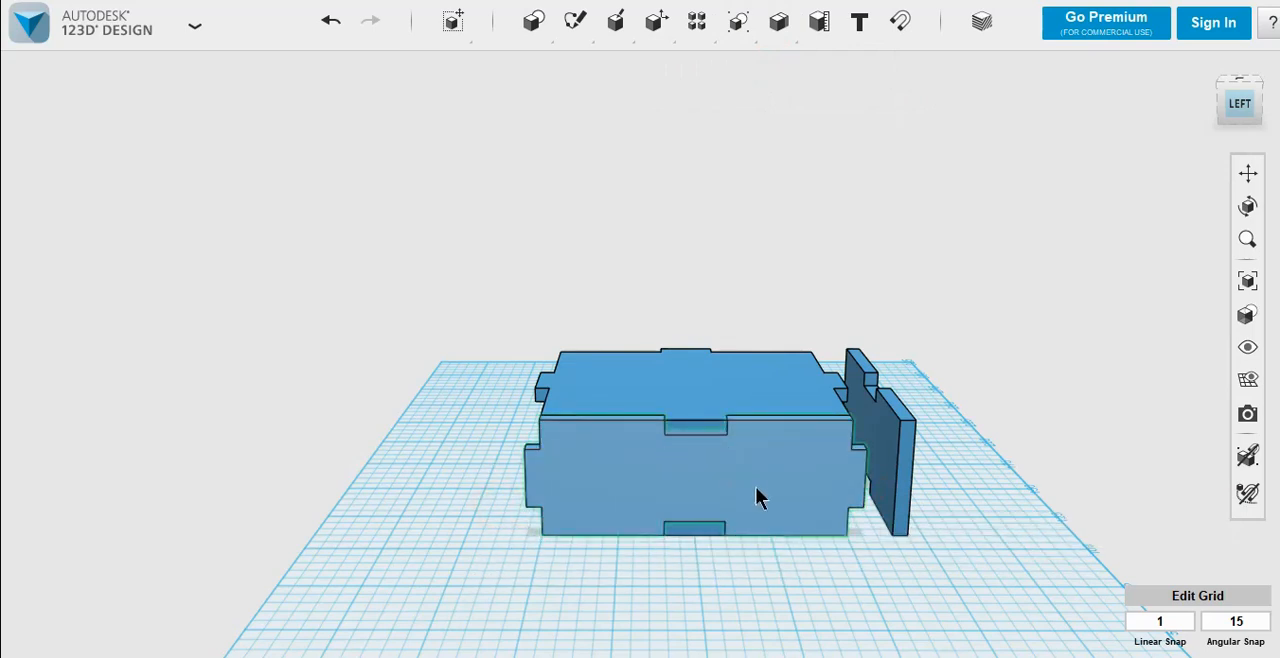
# Step: Move the front wall -15 mm back against the box so it overlaps the side wall's tab
pyautogui.click(904, 432)
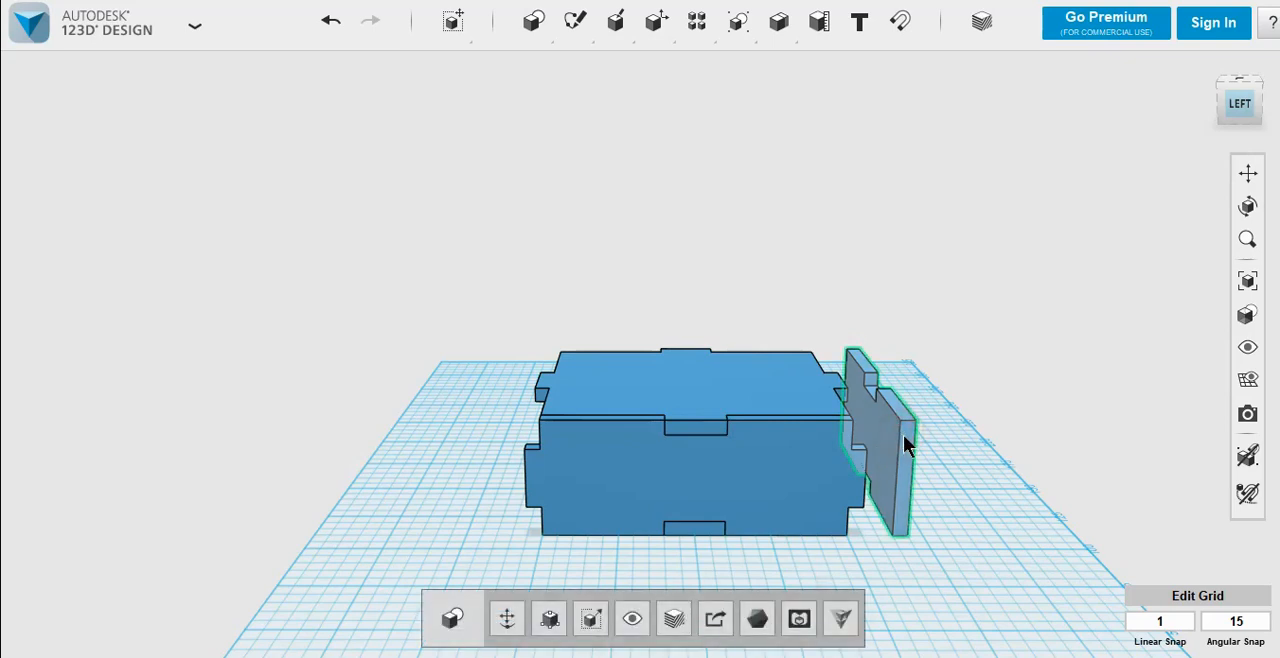
pyautogui.click(505, 617)
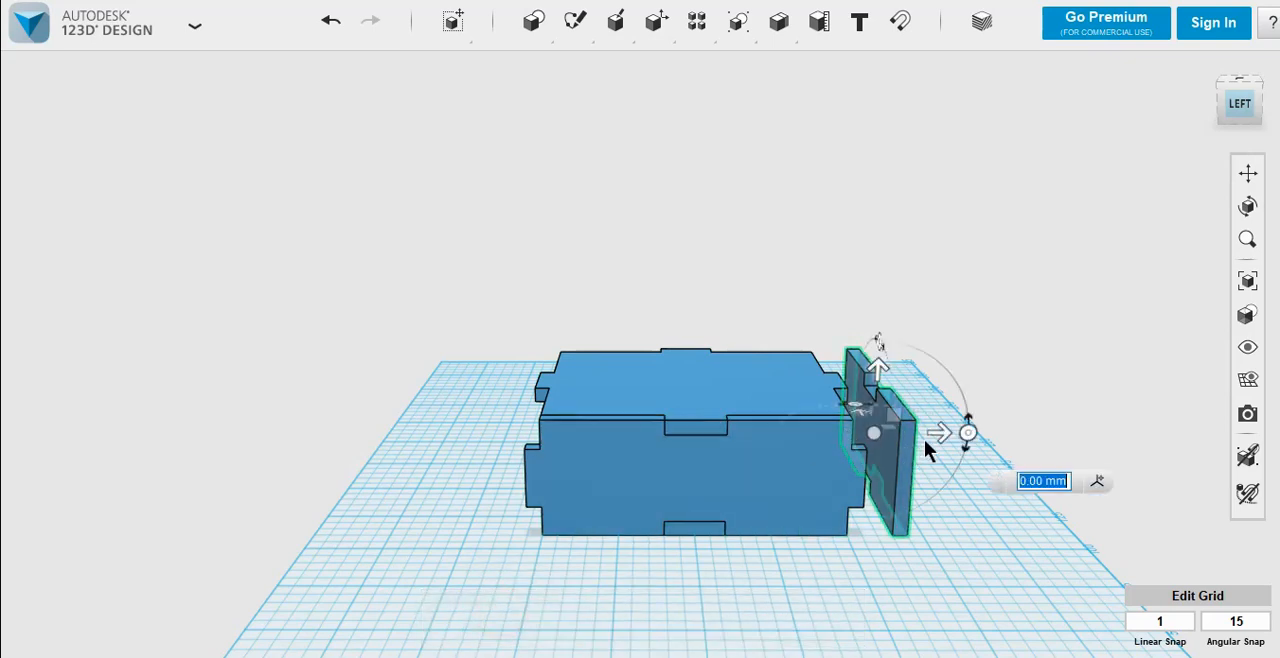
pyautogui.moveTo(939, 433); pyautogui.dragTo(900, 440)
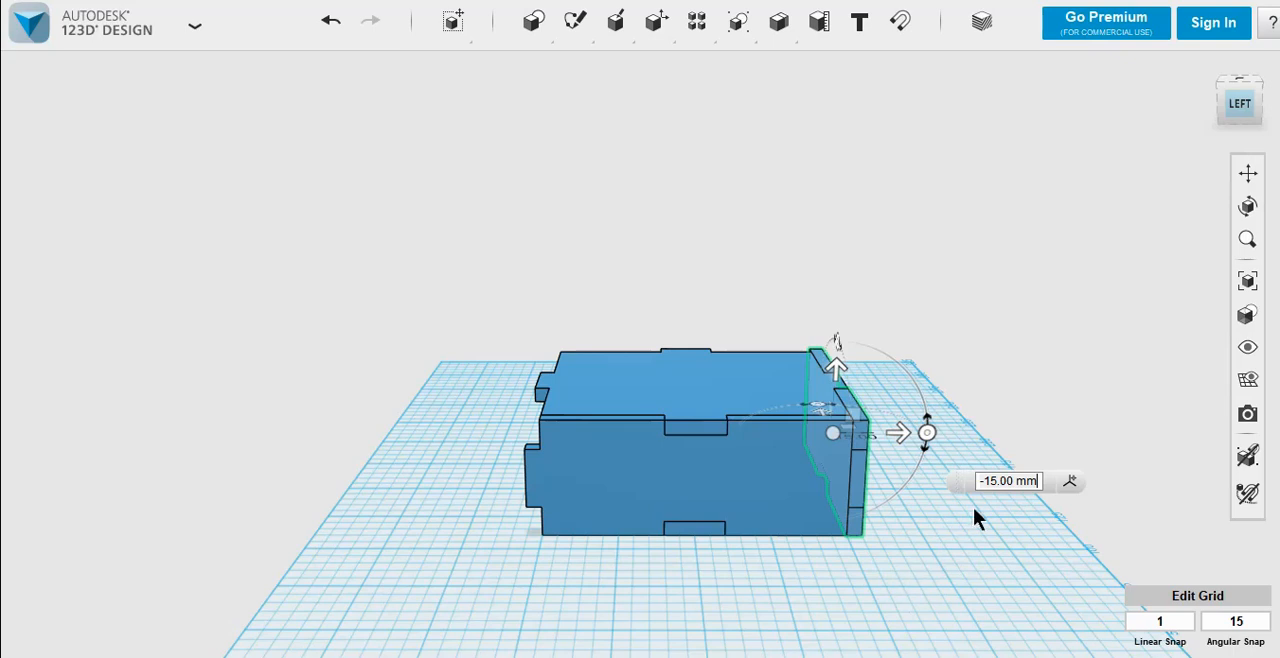
# Step: Duplicate the notched side wall with end tabs in place, keeping the copy at the same position
pyautogui.click(960, 573)
pyautogui.moveTo(957, 526); pyautogui.dragTo(891, 522, button='right')
pyautogui.click(695, 488)
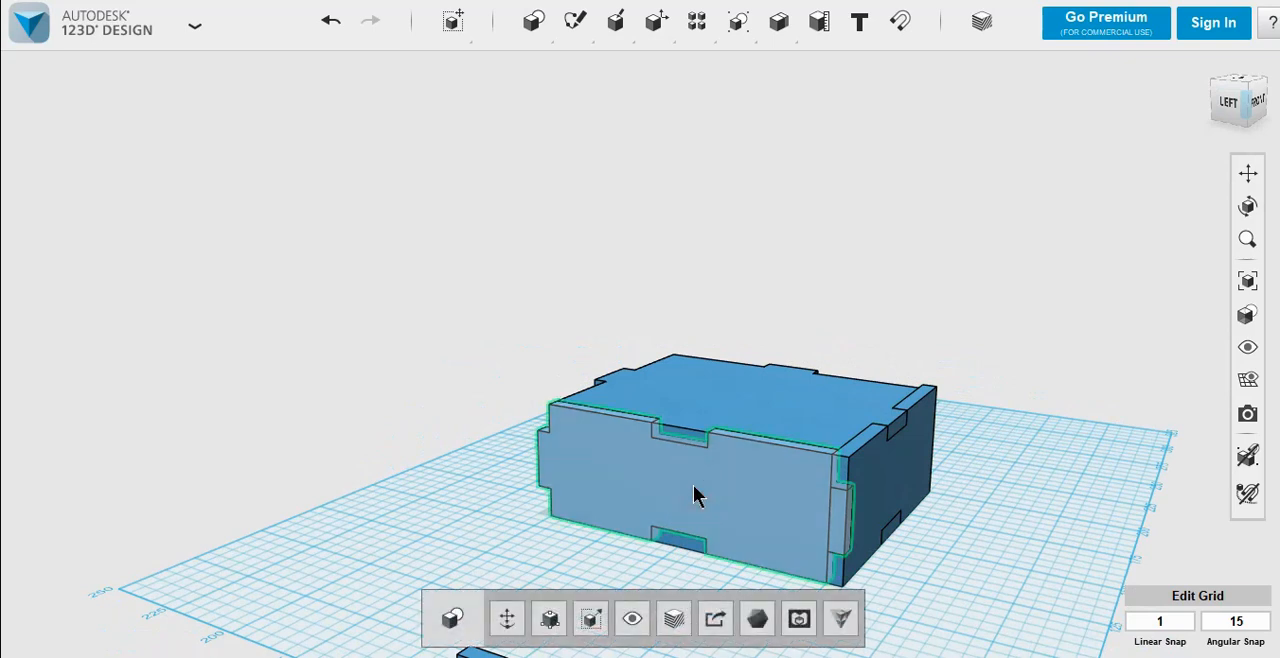
pyautogui.hotkey('ctrl', 't')
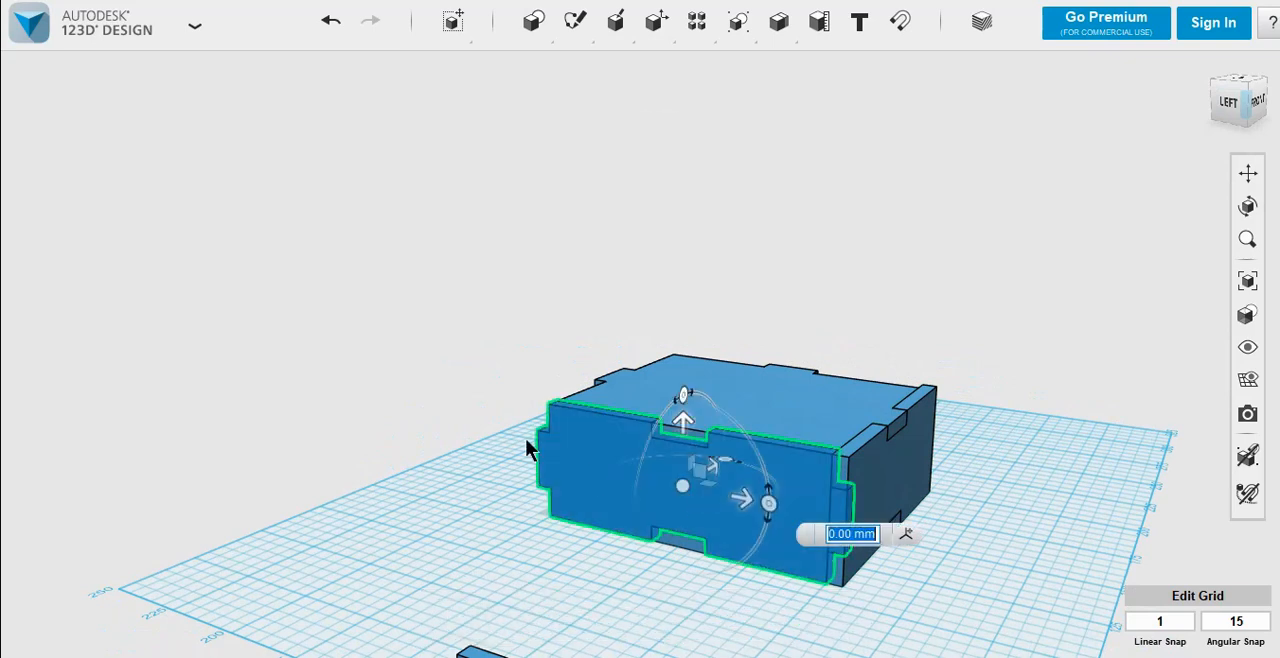
pyautogui.click(481, 404)
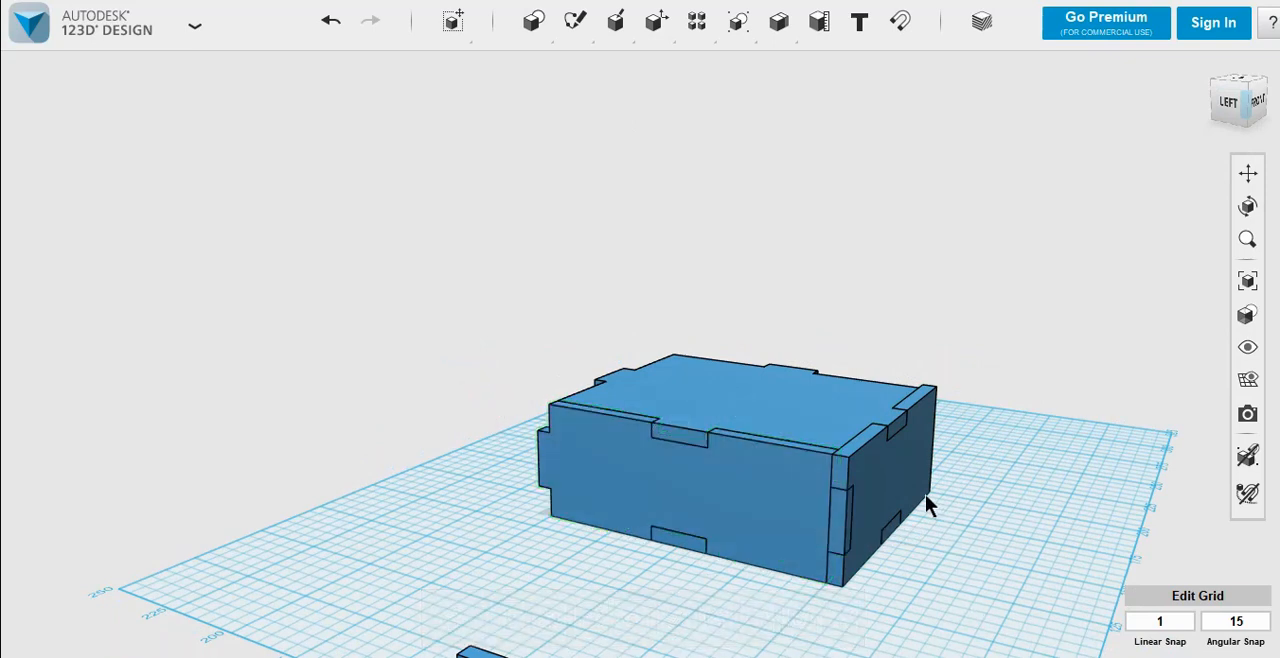
# Step: Subtract the duplicate side wall from the front wall to cut a notch for the side wall's end tab
pyautogui.click(901, 480)
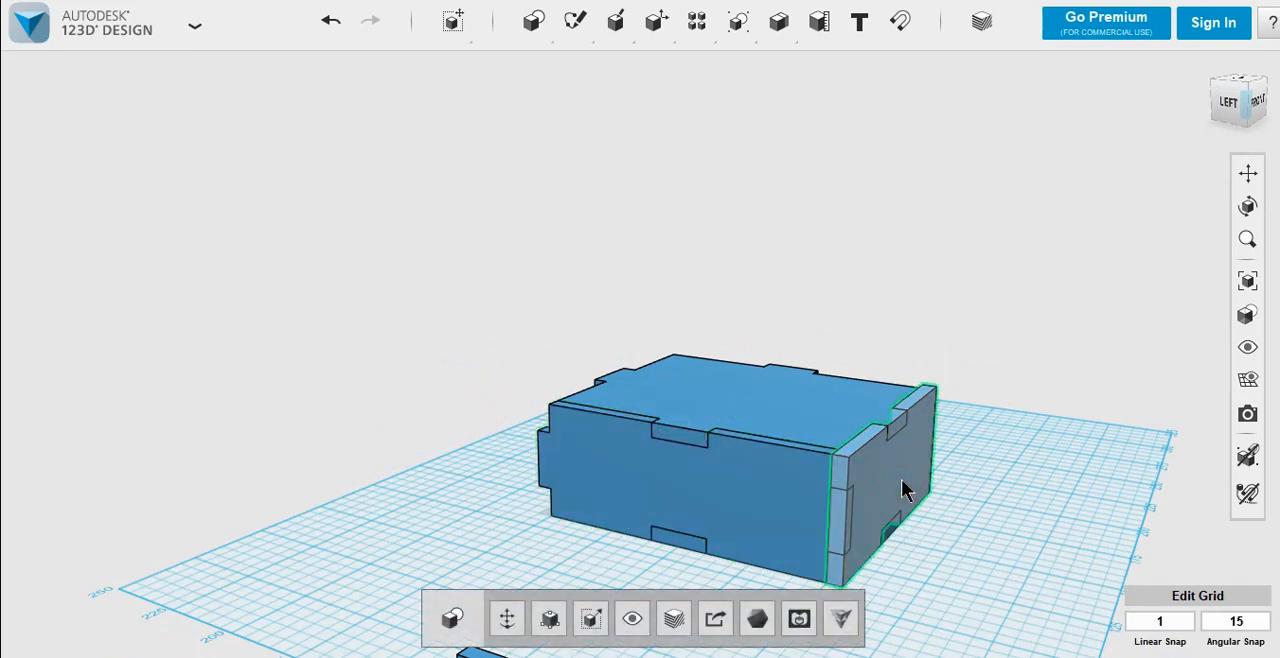
pyautogui.click(989, 368)
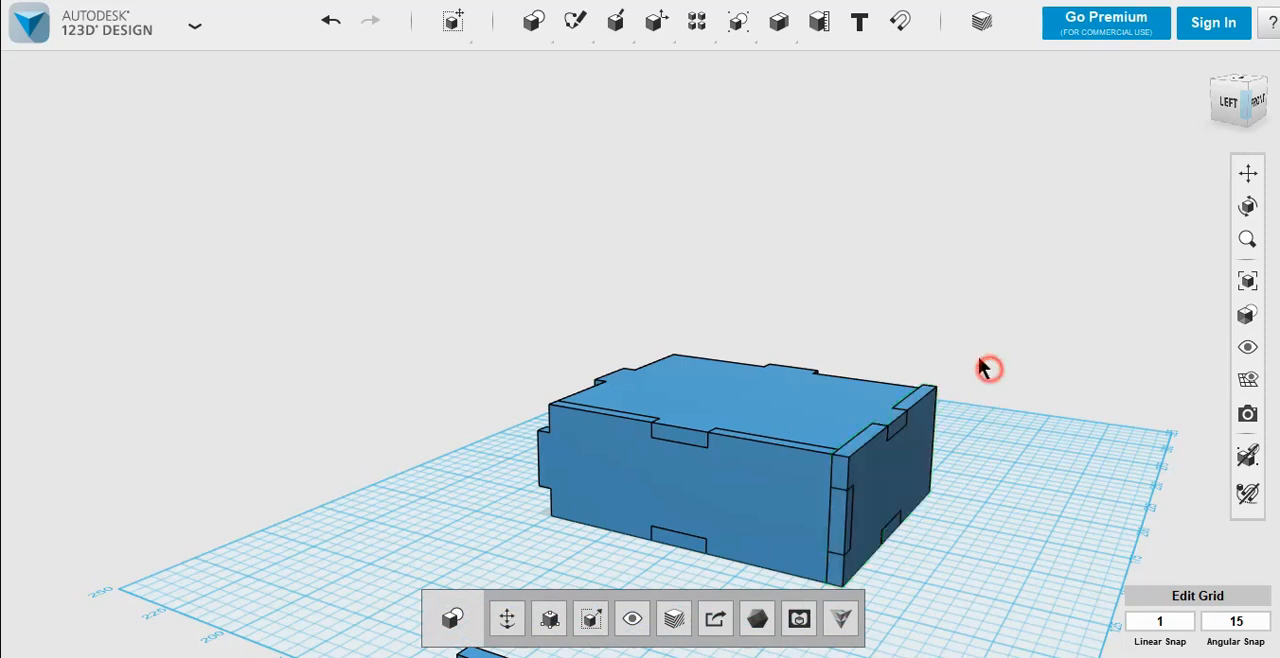
pyautogui.moveTo(772, 14)
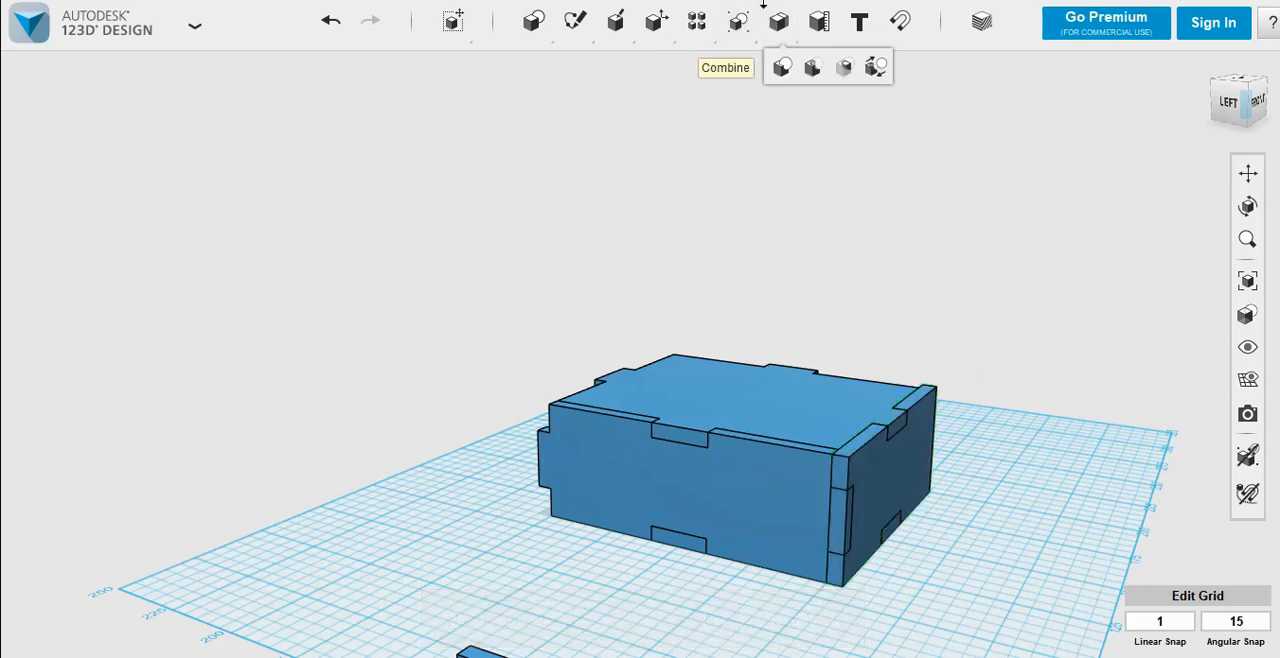
pyautogui.click(810, 66)
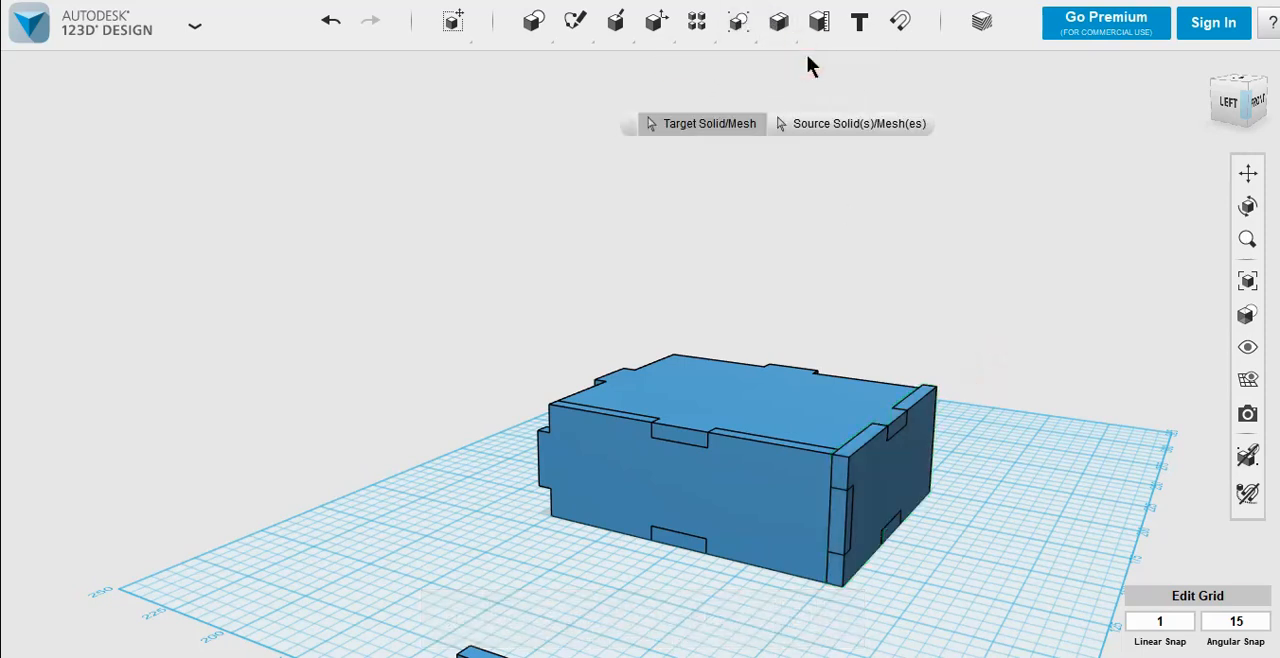
pyautogui.click(900, 488)
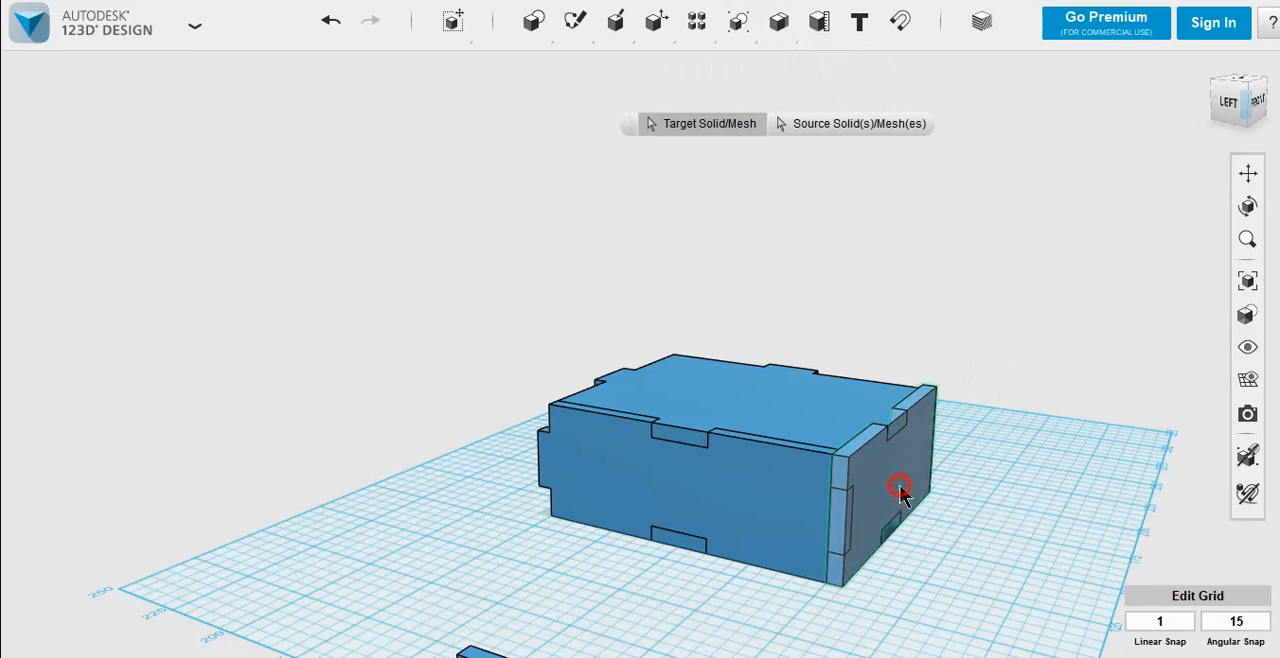
pyautogui.click(742, 487)
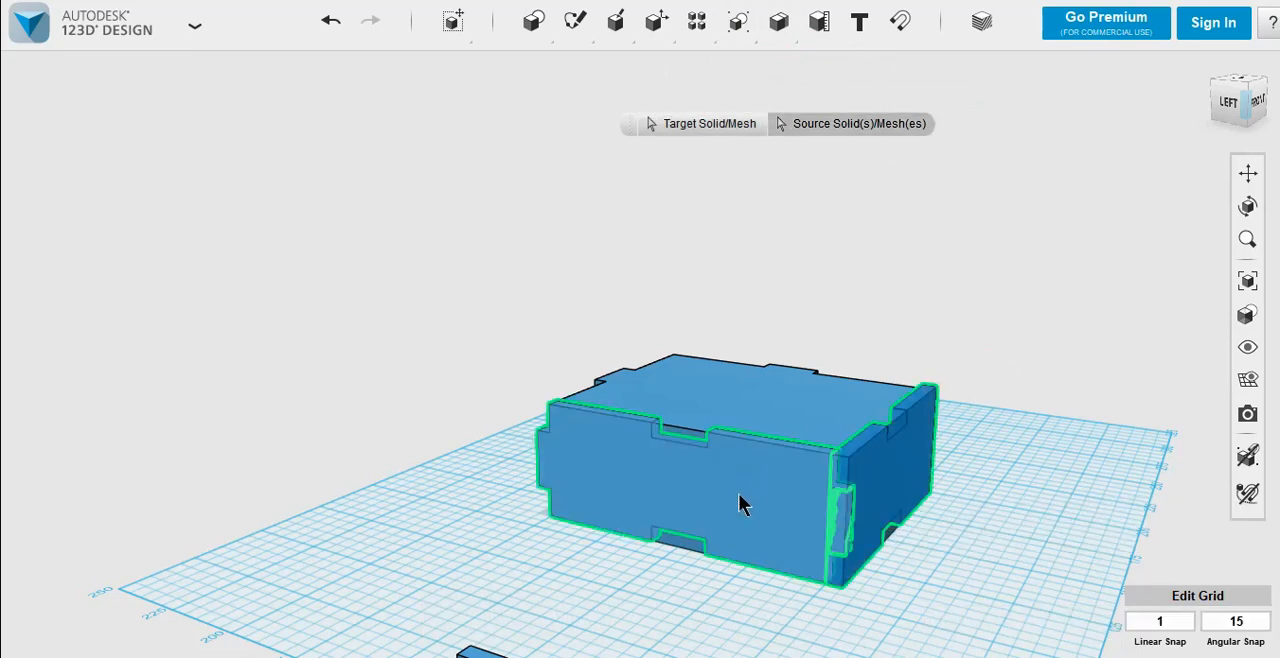
pyautogui.click(437, 462)
# Step: Pull the front wall away from the box to check its notch and undo the move
pyautogui.click(894, 477)
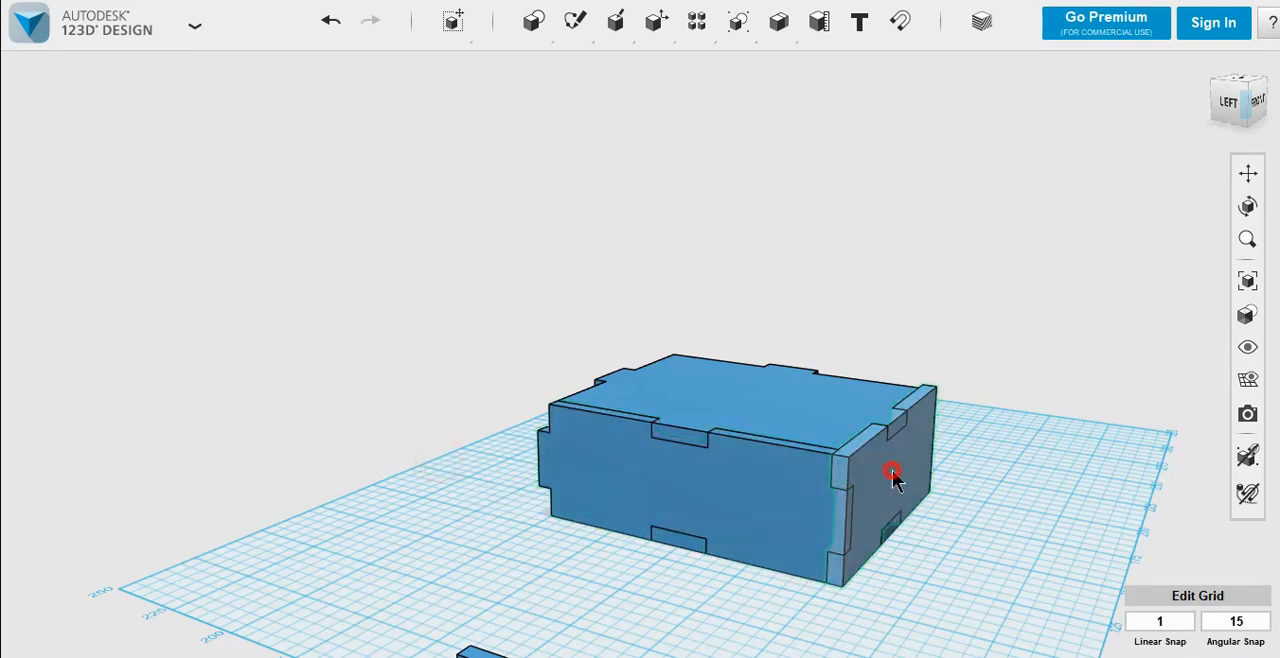
pyautogui.moveTo(894, 477); pyautogui.dragTo(995, 528)
pyautogui.moveTo(995, 528); pyautogui.dragTo(943, 535, button='right')
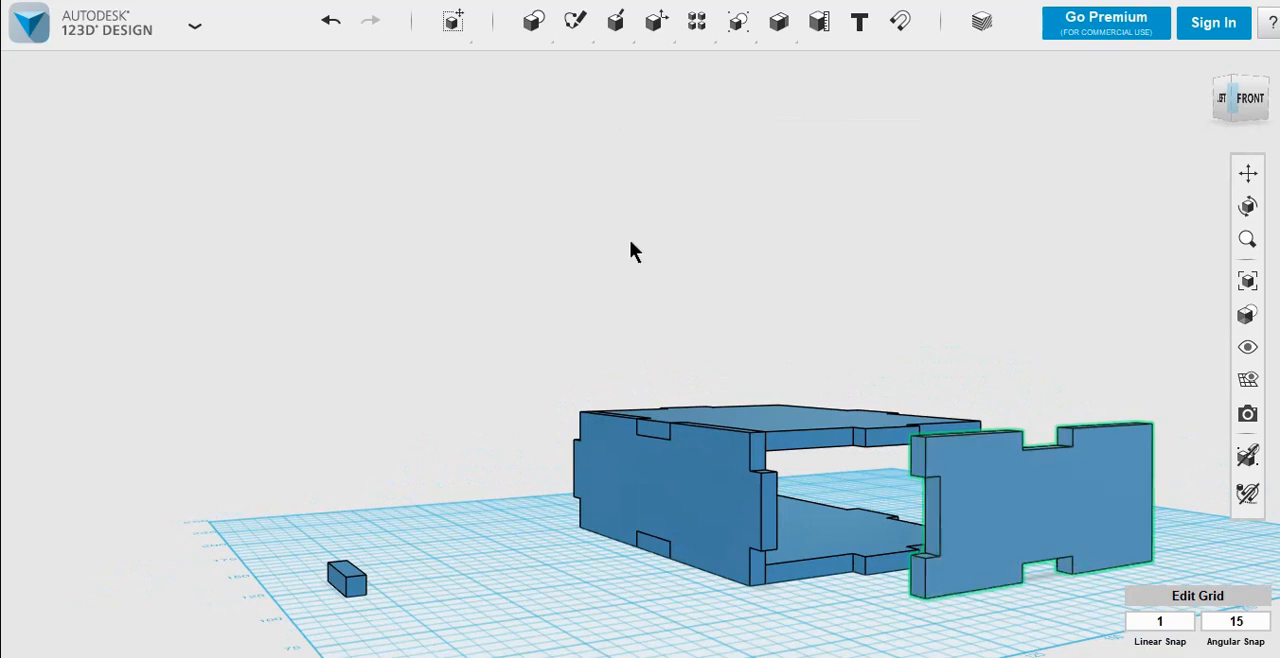
pyautogui.click(331, 21)
# Step: Duplicate the side wall and move the copy 85 mm across to the opposite side of the box
pyautogui.moveTo(428, 315); pyautogui.dragTo(400, 387, button='right')
pyautogui.click(658, 493)
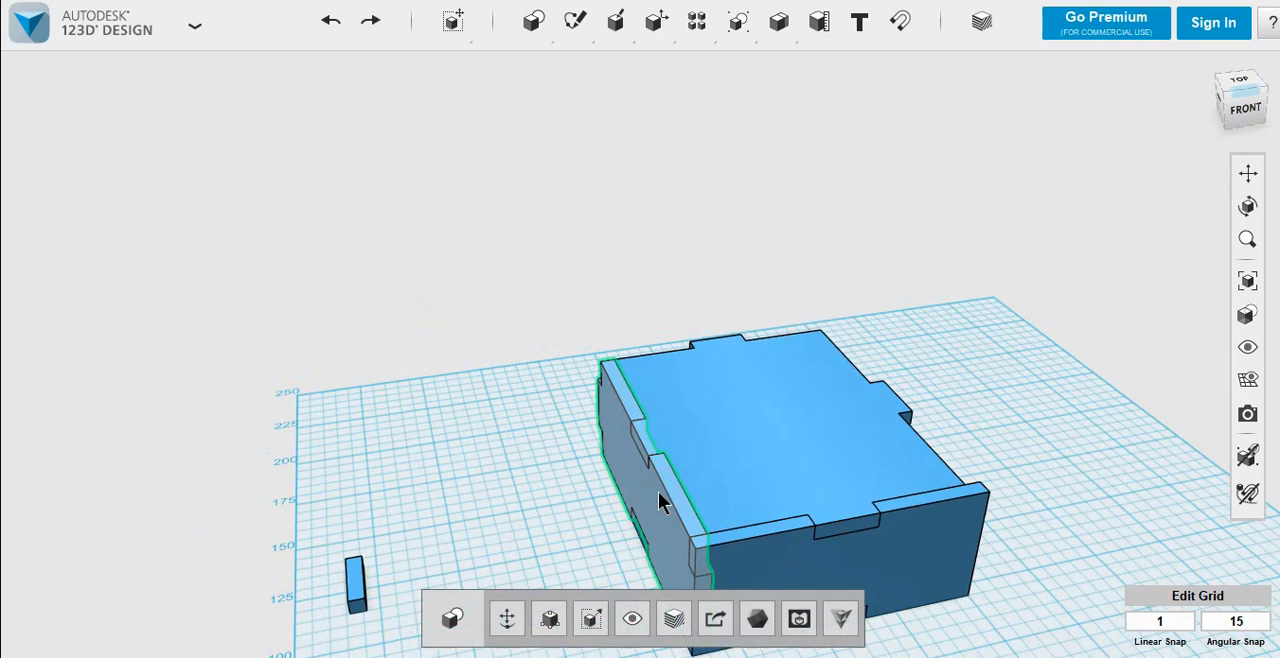
pyautogui.hotkey('ctrl', 't')
pyautogui.moveTo(714, 476); pyautogui.dragTo(944, 435)
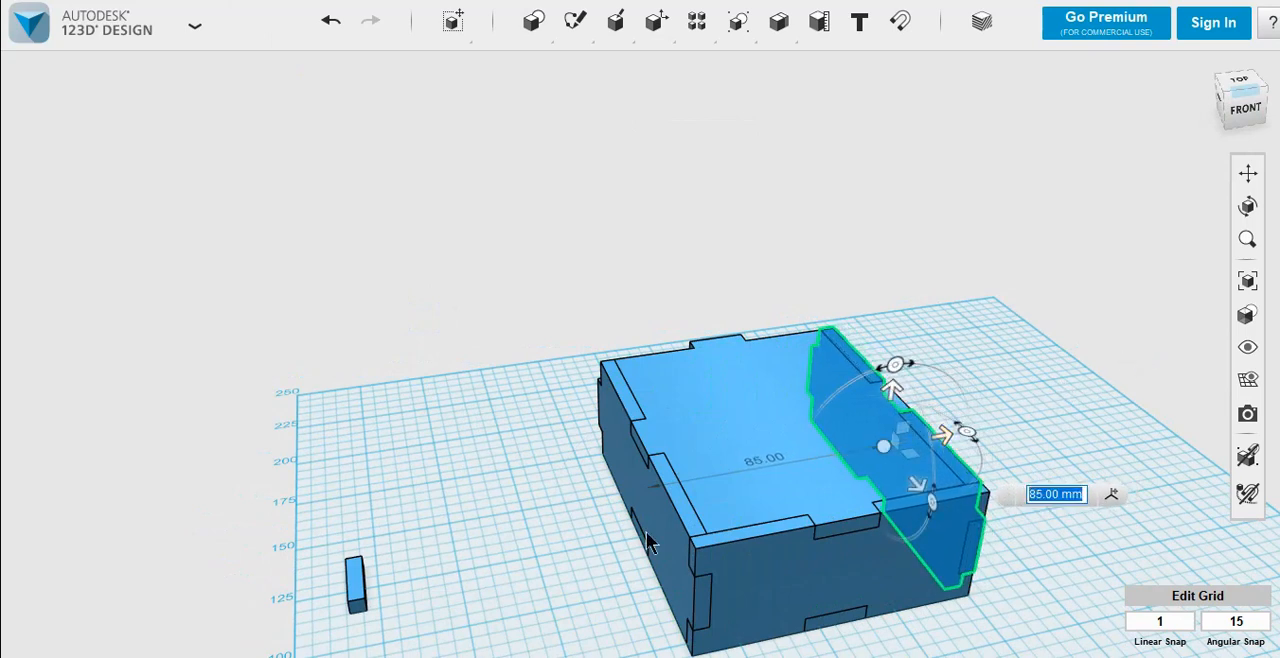
pyautogui.click(1078, 345)
# Step: Duplicate the new opposite side wall in place
pyautogui.moveTo(1066, 492); pyautogui.dragTo(1002, 500, button='right')
pyautogui.click(1248, 173)
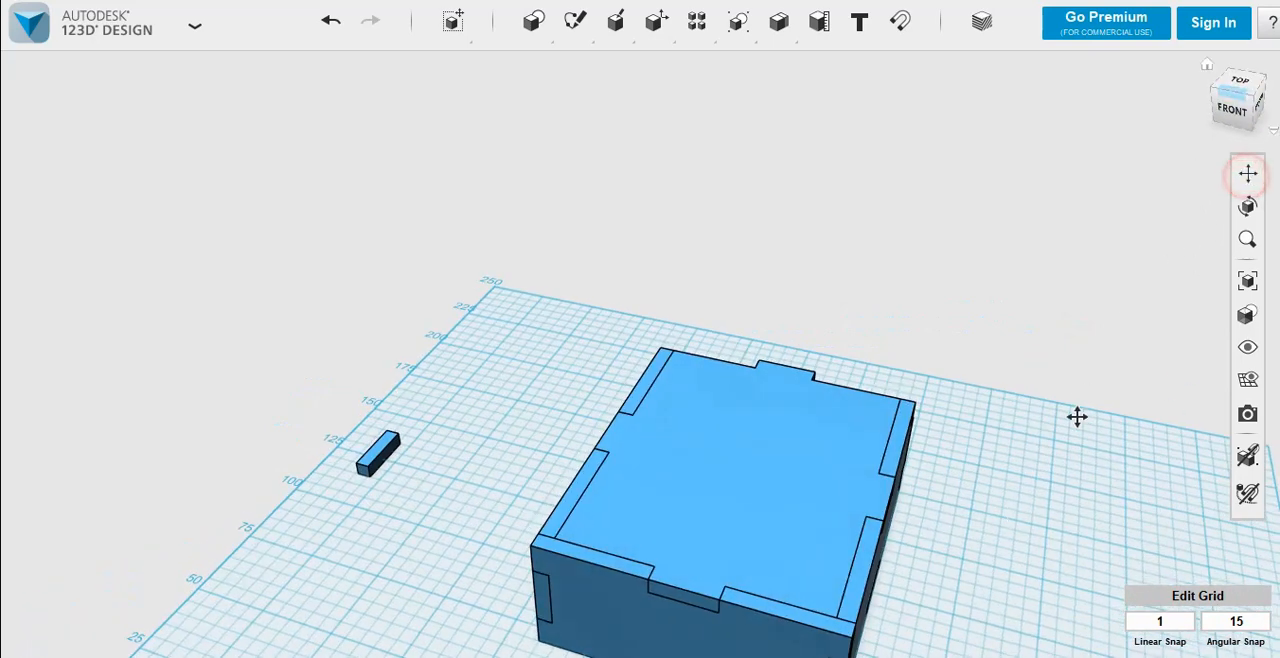
pyautogui.moveTo(1000, 547); pyautogui.dragTo(923, 371)
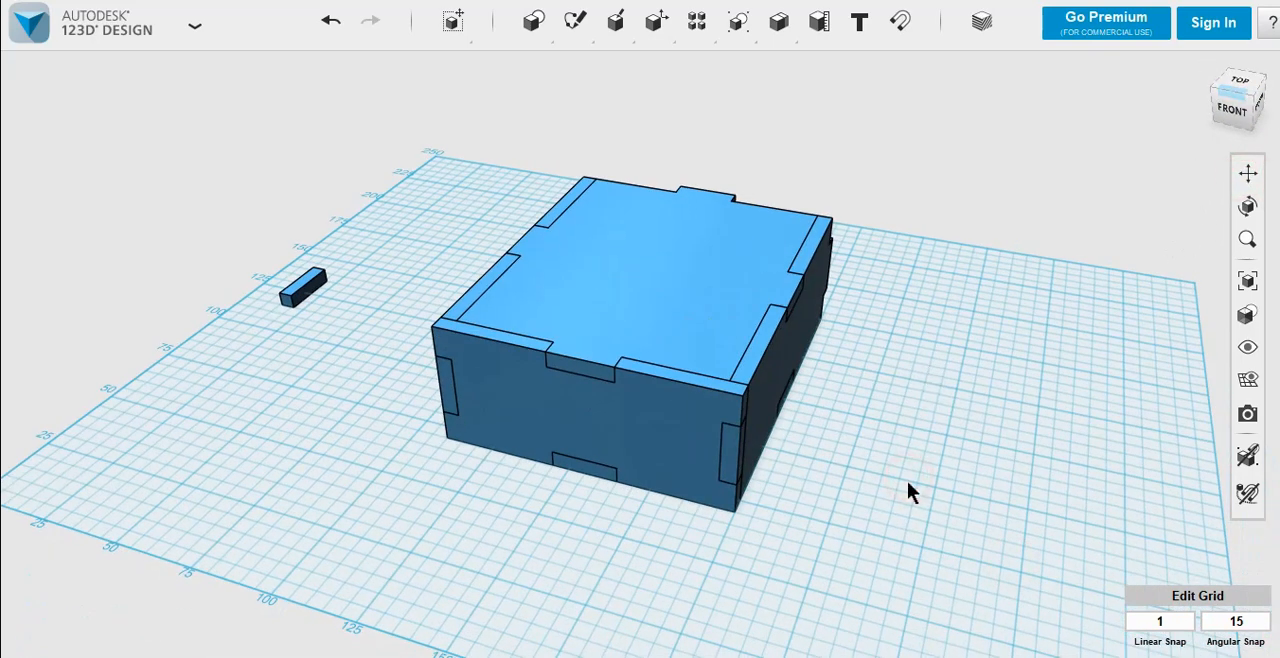
pyautogui.click(773, 356)
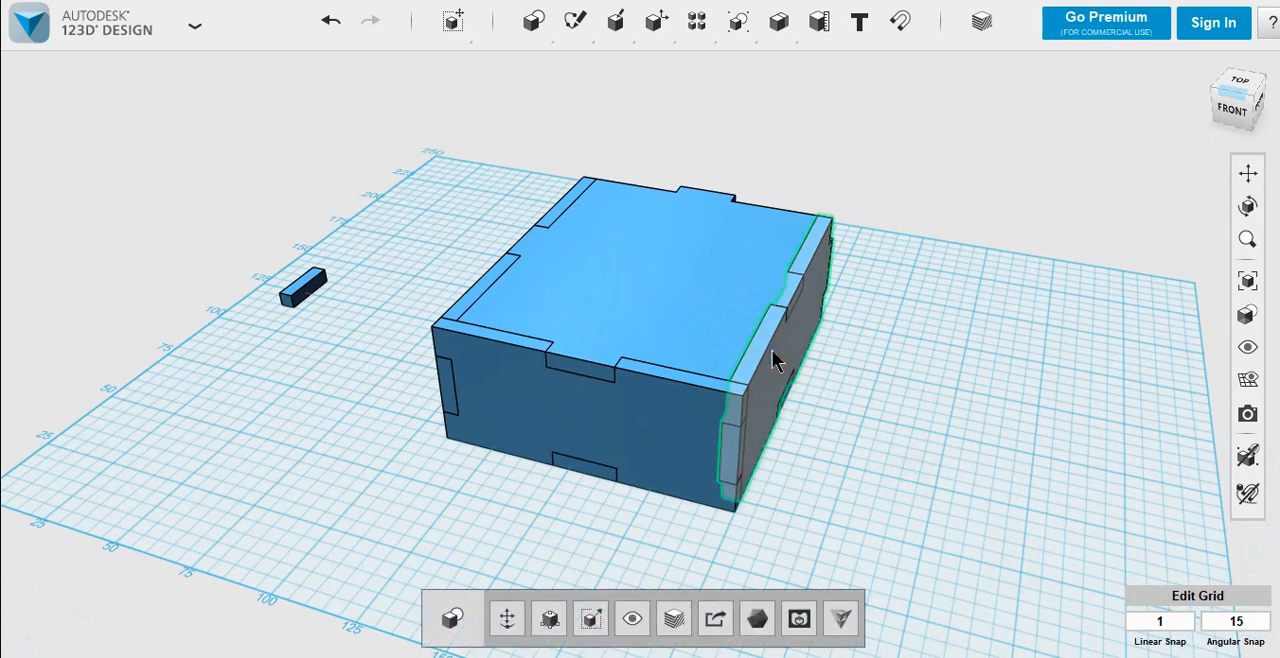
pyautogui.click(966, 254)
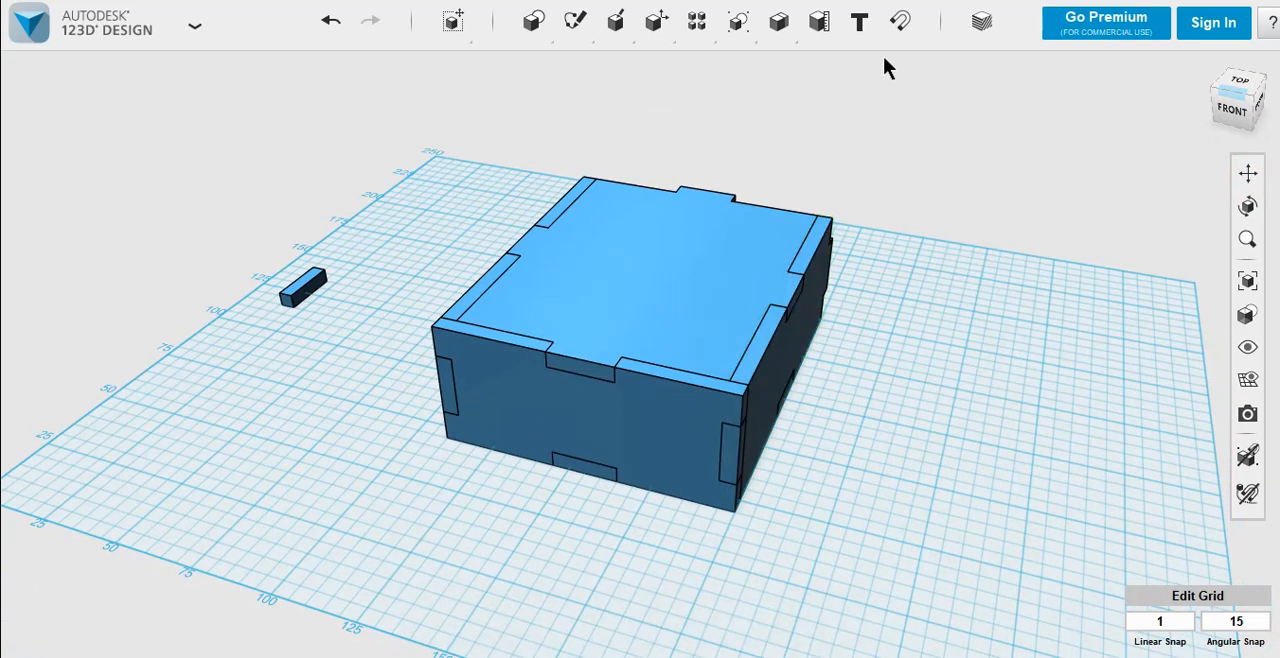
# Step: Subtract the duplicated opposite side wall from the front wall to cut the notch at its other end
pyautogui.moveTo(780, 30)
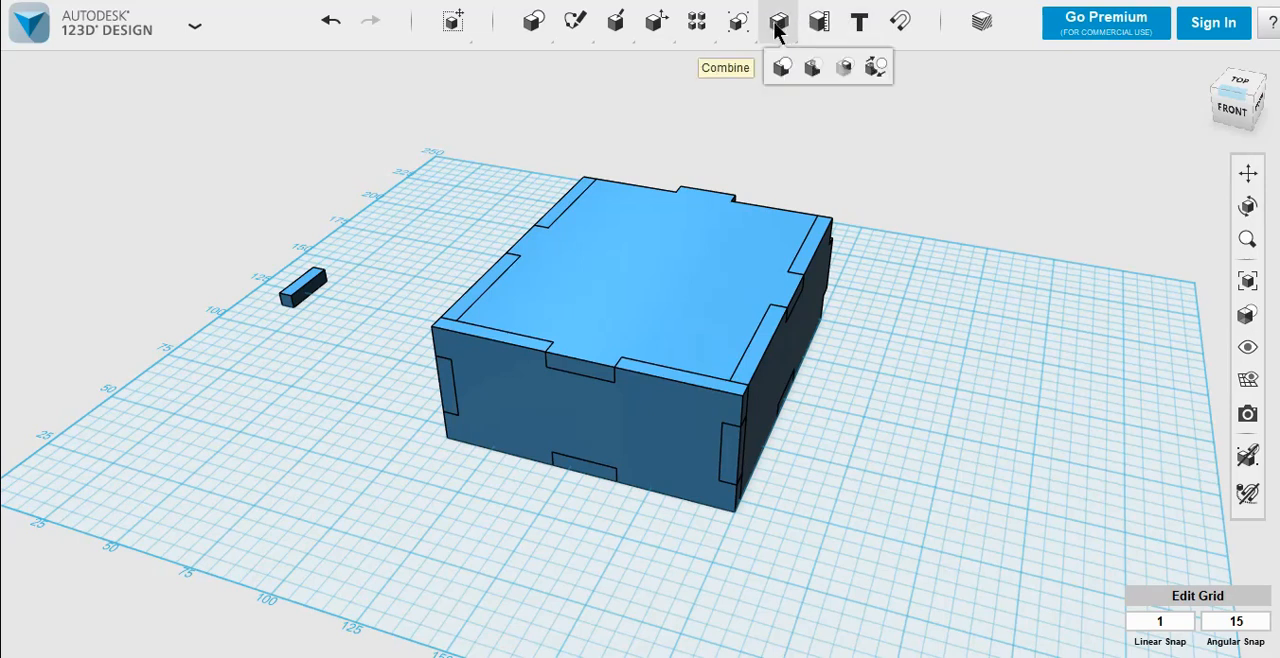
pyautogui.click(806, 68)
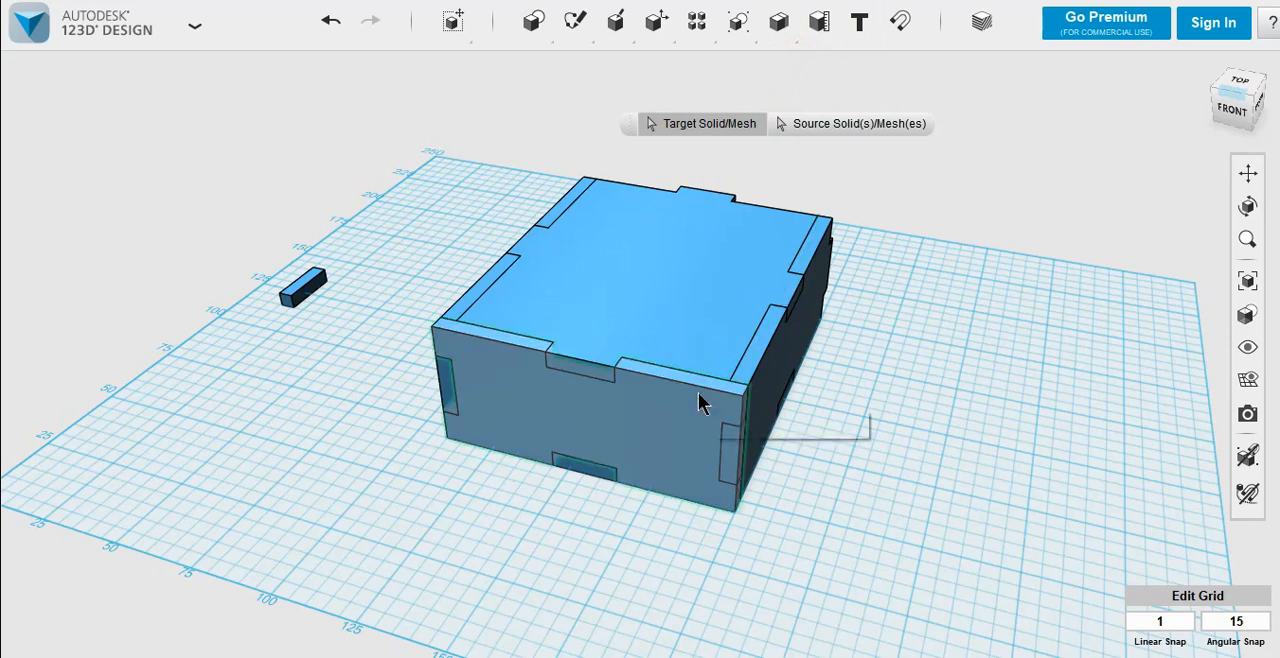
pyautogui.click(655, 447)
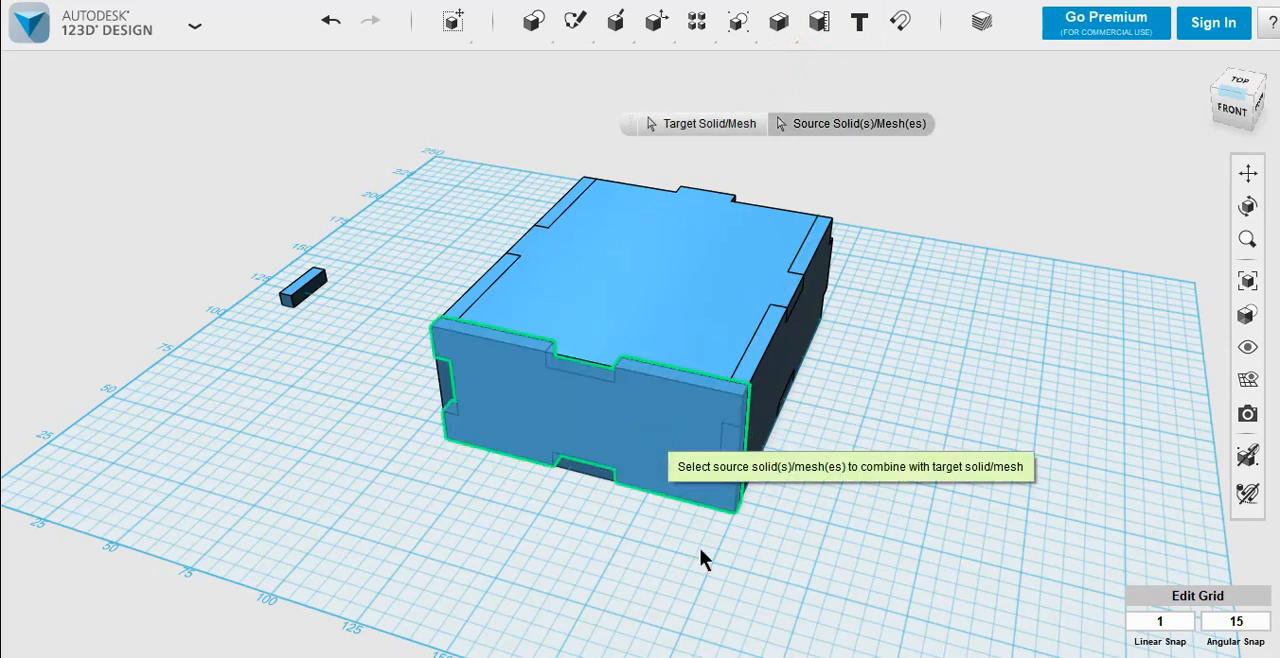
pyautogui.click(784, 369)
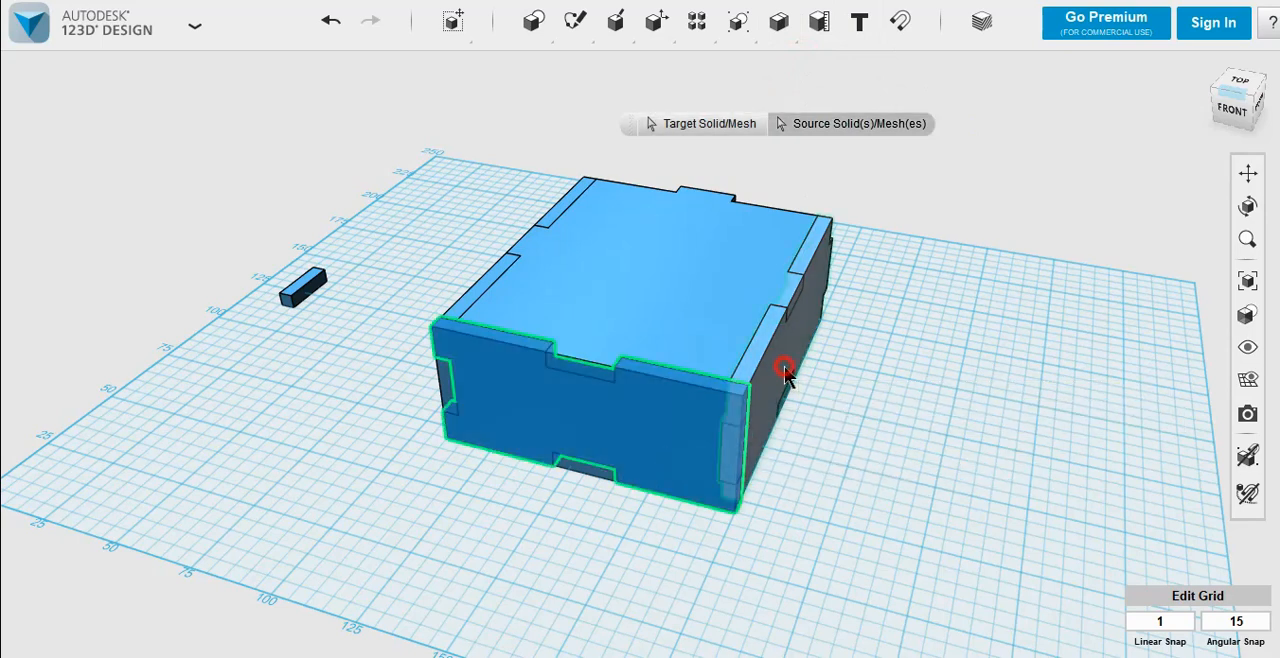
pyautogui.click(934, 493)
# Step: Pull the front wall out of the box to check both end notches and undo the move
pyautogui.moveTo(668, 413); pyautogui.dragTo(554, 530)
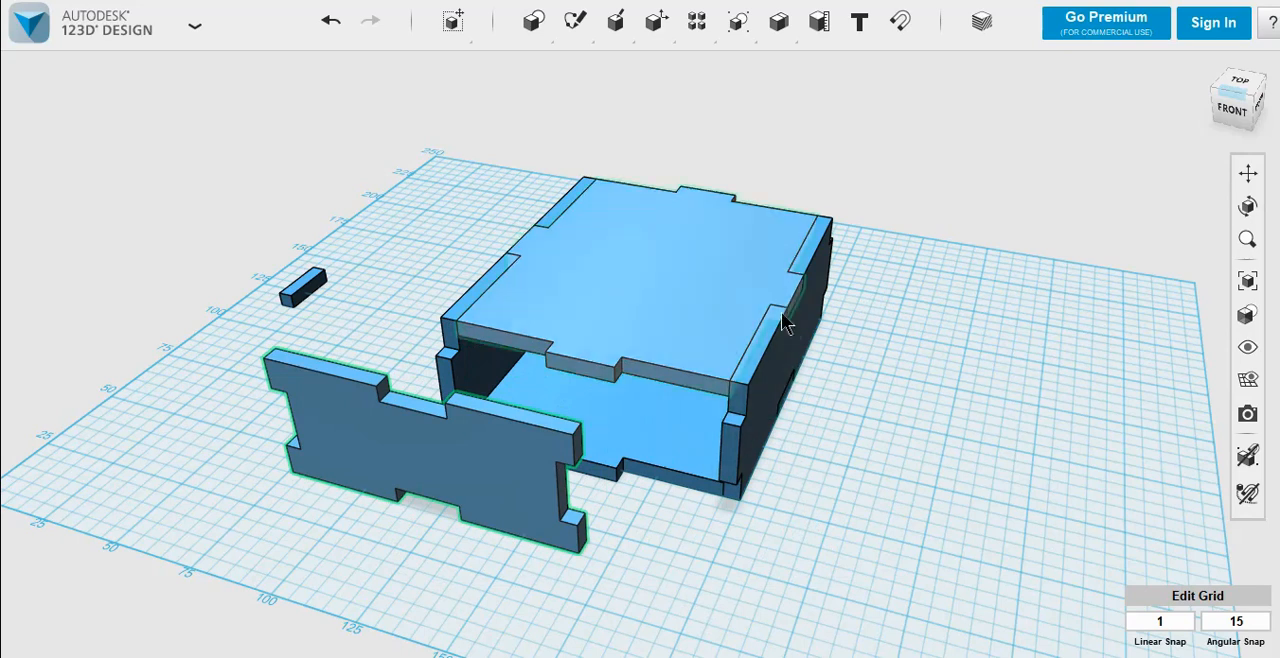
pyautogui.click(506, 576)
pyautogui.click(331, 22)
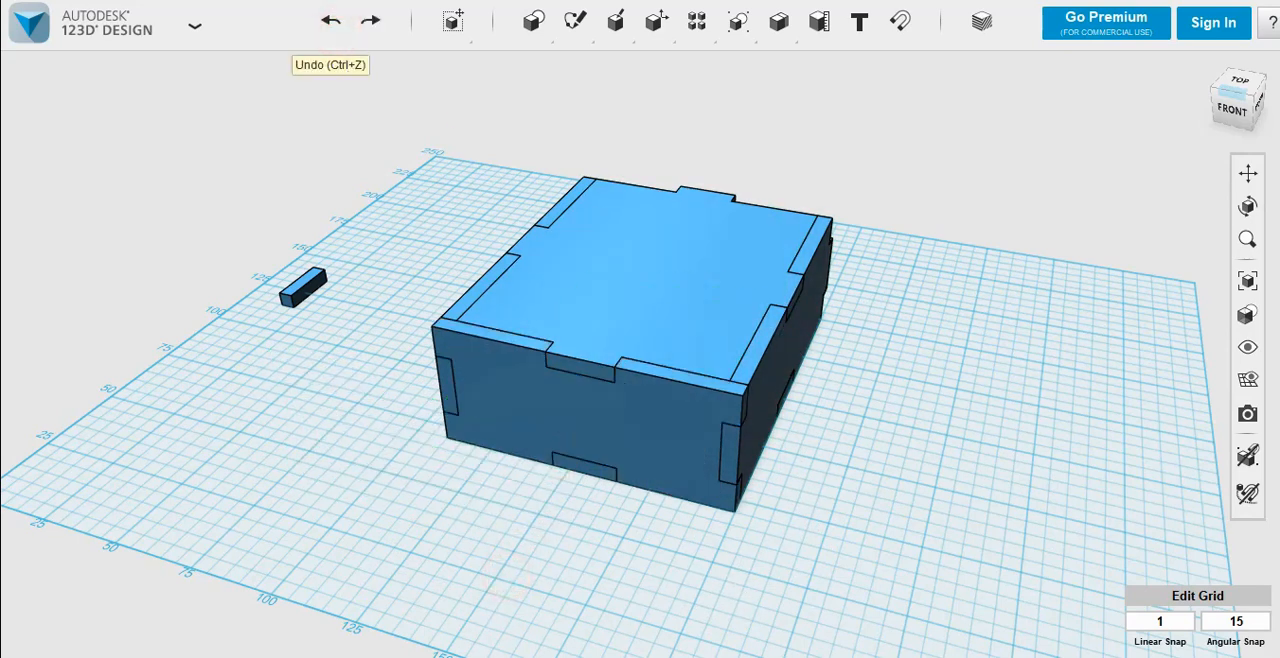
# Step: Duplicate the notched front wall and move the copy to the open back end of the box
pyautogui.click(609, 459)
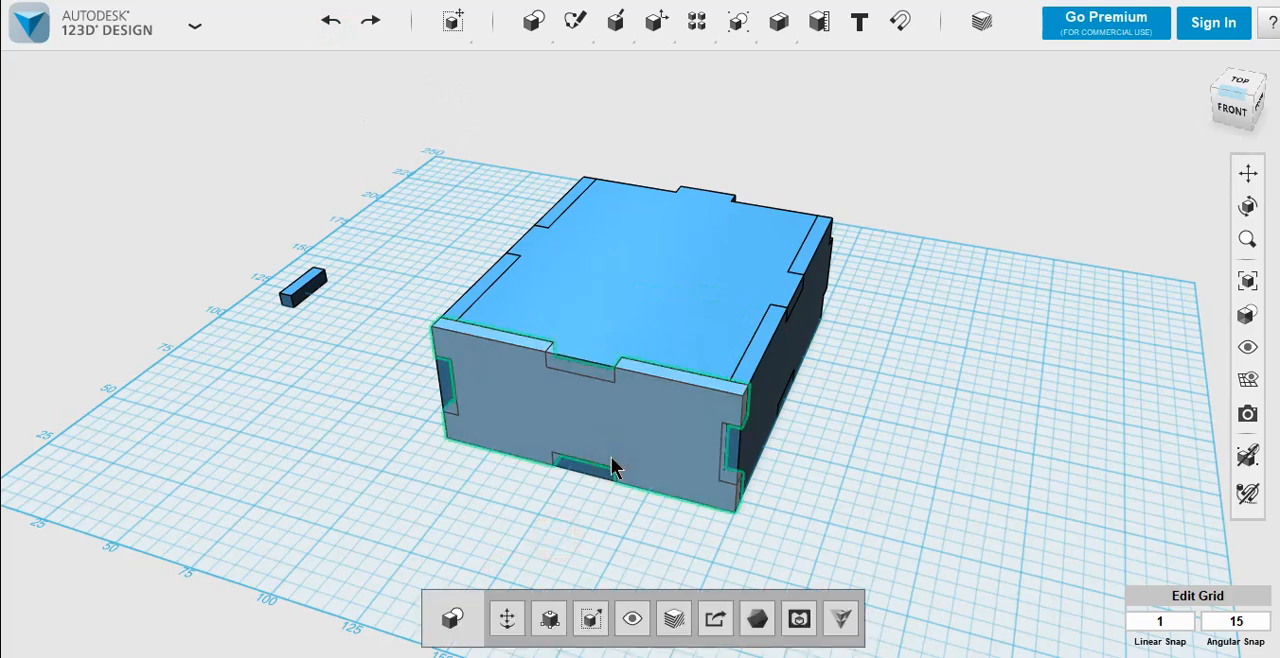
pyautogui.press('m')
pyautogui.moveTo(897, 363); pyautogui.dragTo(793, 430, button='right')
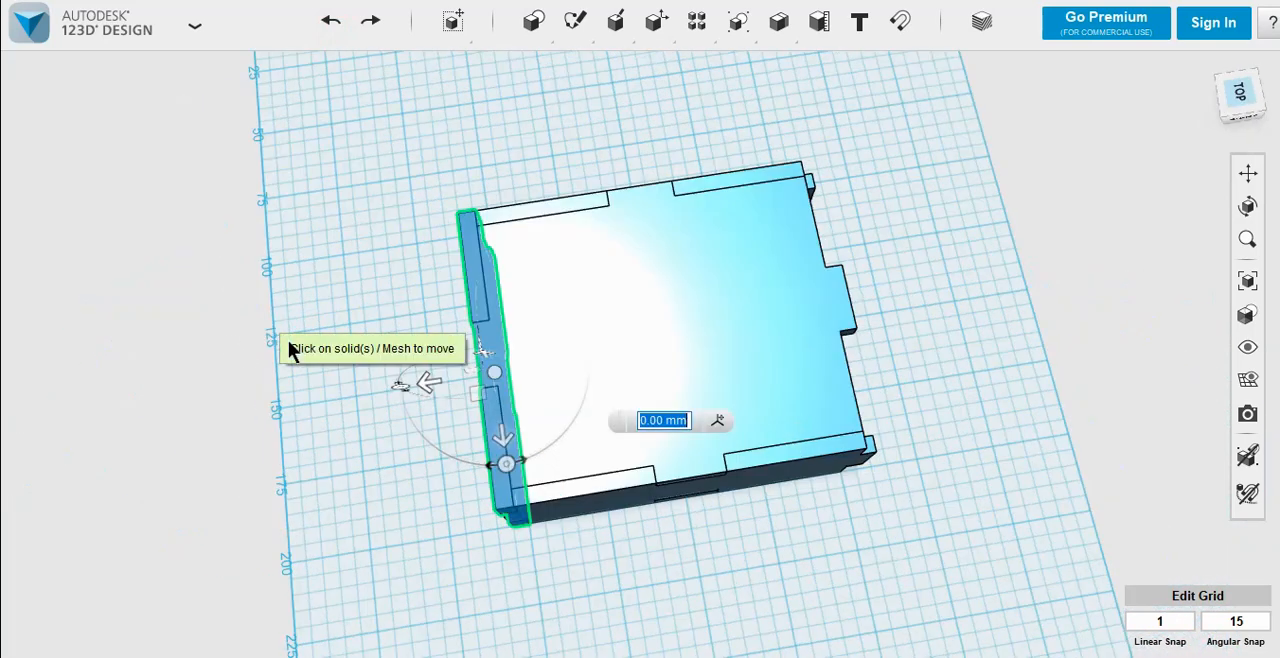
pyautogui.moveTo(429, 381); pyautogui.dragTo(765, 340)
pyautogui.click(886, 574)
# Step: Delete the small spare block lying beside the finished box
pyautogui.moveTo(886, 574); pyautogui.dragTo(862, 464, button='right')
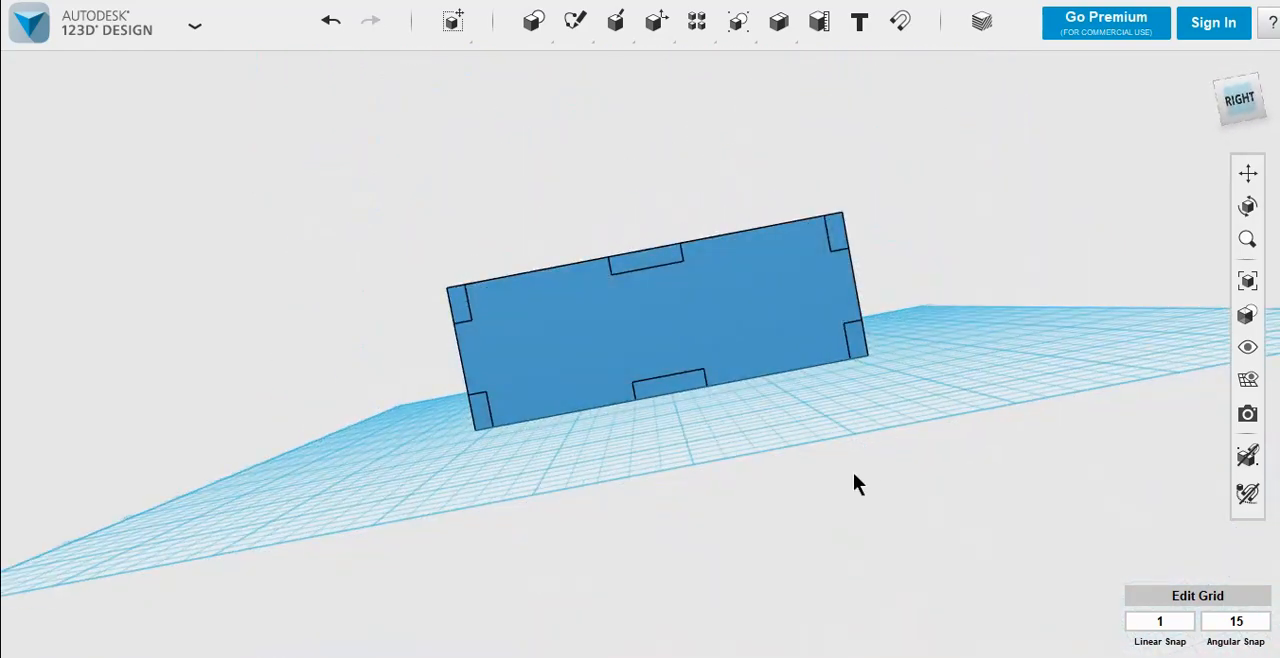
pyautogui.moveTo(410, 454); pyautogui.dragTo(600, 569, button='right')
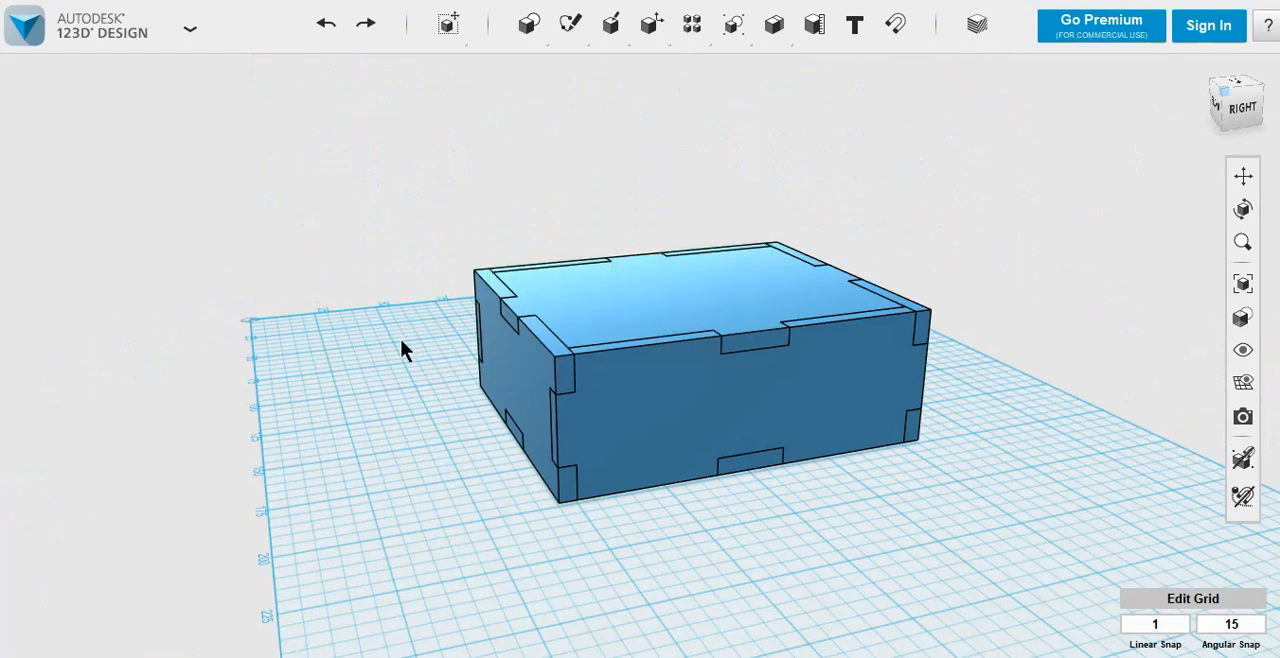
pyautogui.moveTo(401, 338); pyautogui.dragTo(551, 354, button='right')
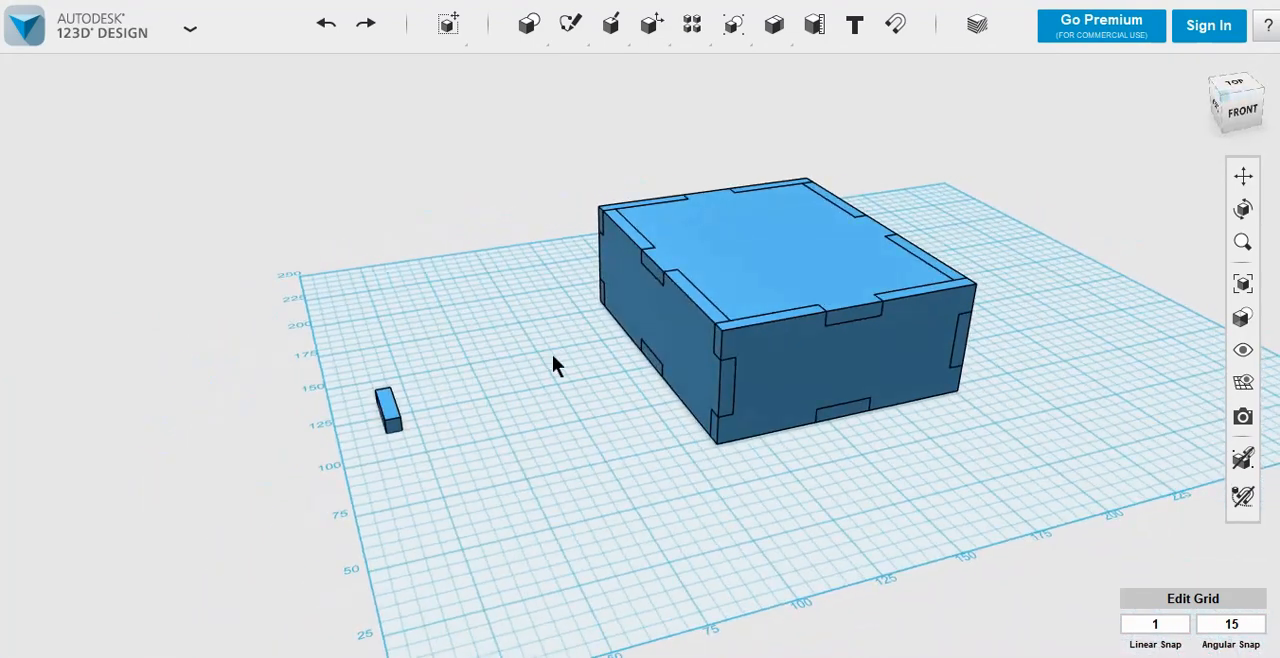
pyautogui.click(393, 402)
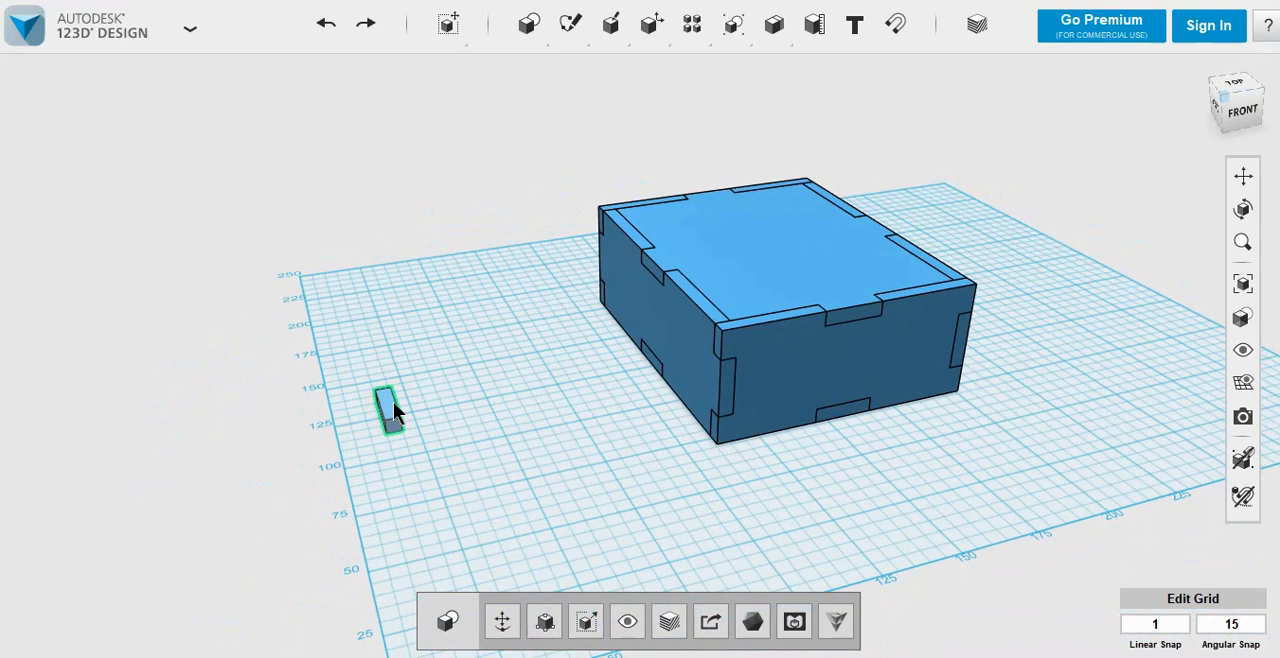
pyautogui.press('Delete')
# Step: Select all the box parts and raise them 35 mm above the grid
pyautogui.moveTo(589, 447)
pyautogui.mouseDown(button='right')
pyautogui.moveTo(613, 431)
pyautogui.moveTo(595, 462)
pyautogui.mouseUp(button='right')
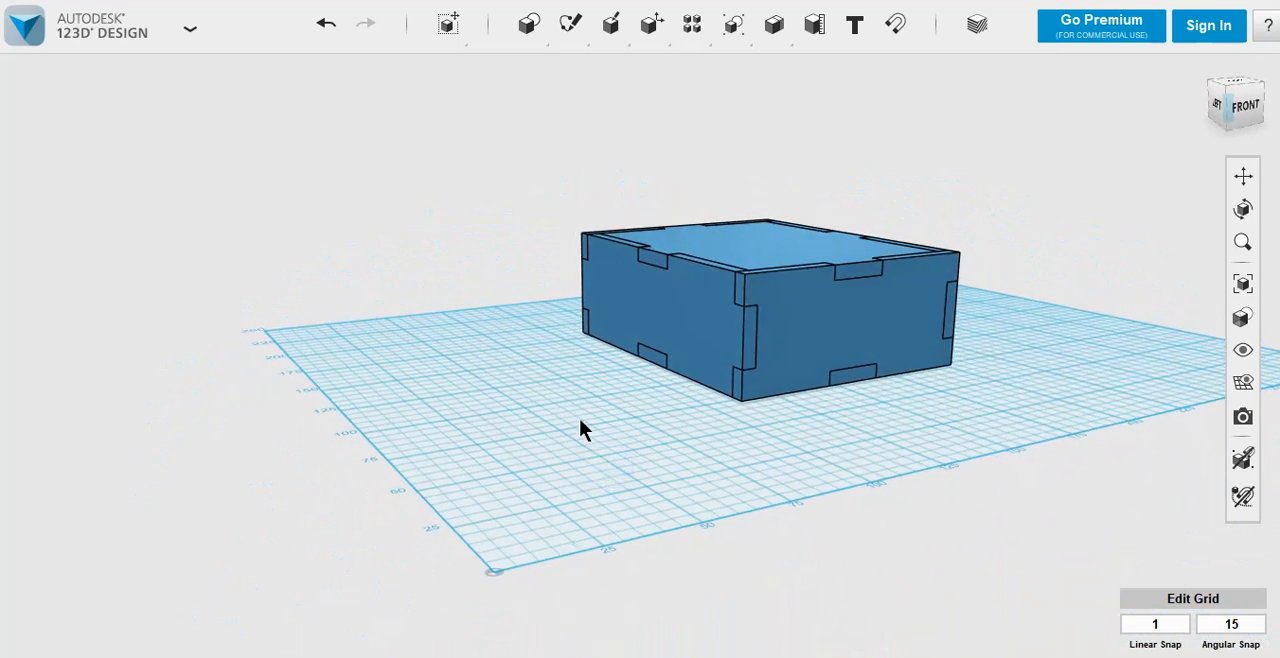
pyautogui.moveTo(514, 159); pyautogui.dragTo(1057, 502)
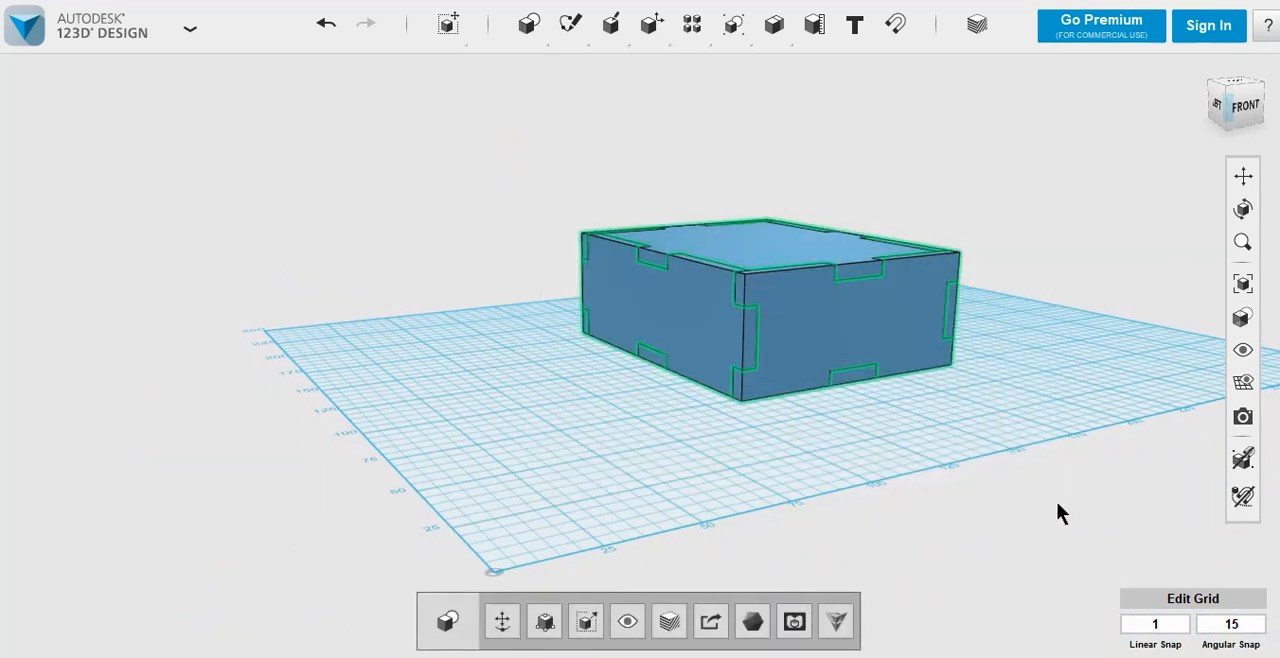
pyautogui.click(512, 638)
pyautogui.moveTo(770, 234); pyautogui.dragTo(760, 136)
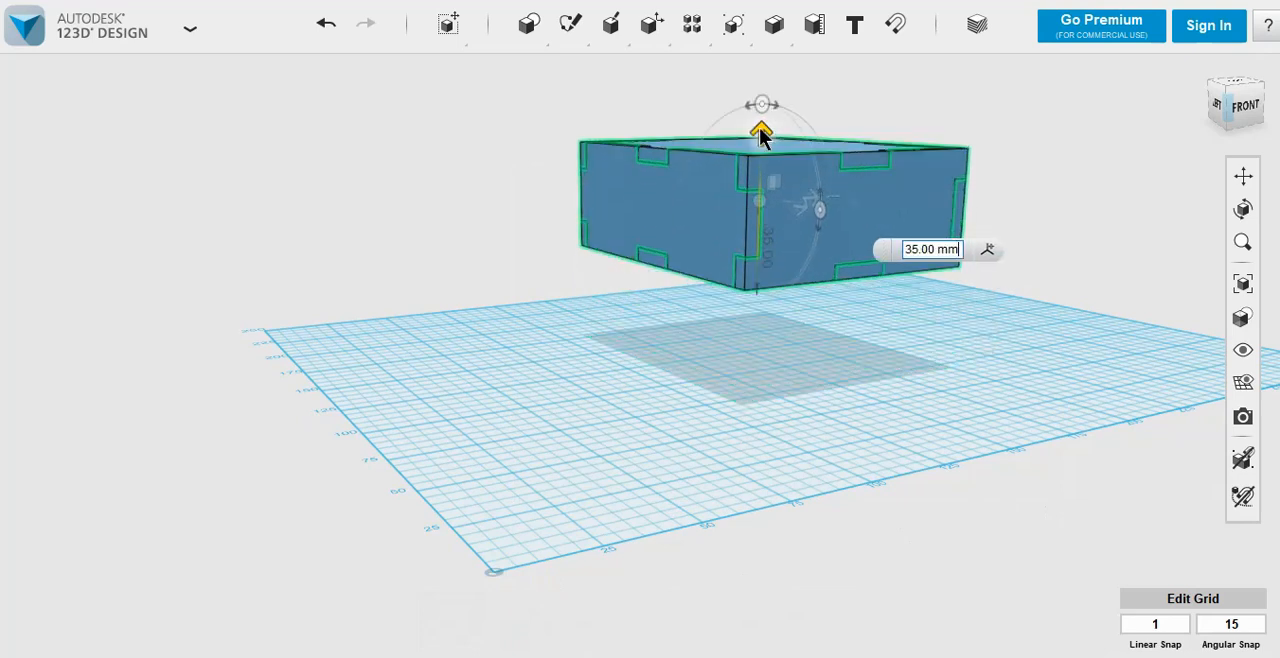
pyautogui.click(513, 203)
# Step: Copy the box's bottom plate and drop the copy flat onto the grid beneath the raised box
pyautogui.moveTo(807, 383); pyautogui.dragTo(790, 401, button='right')
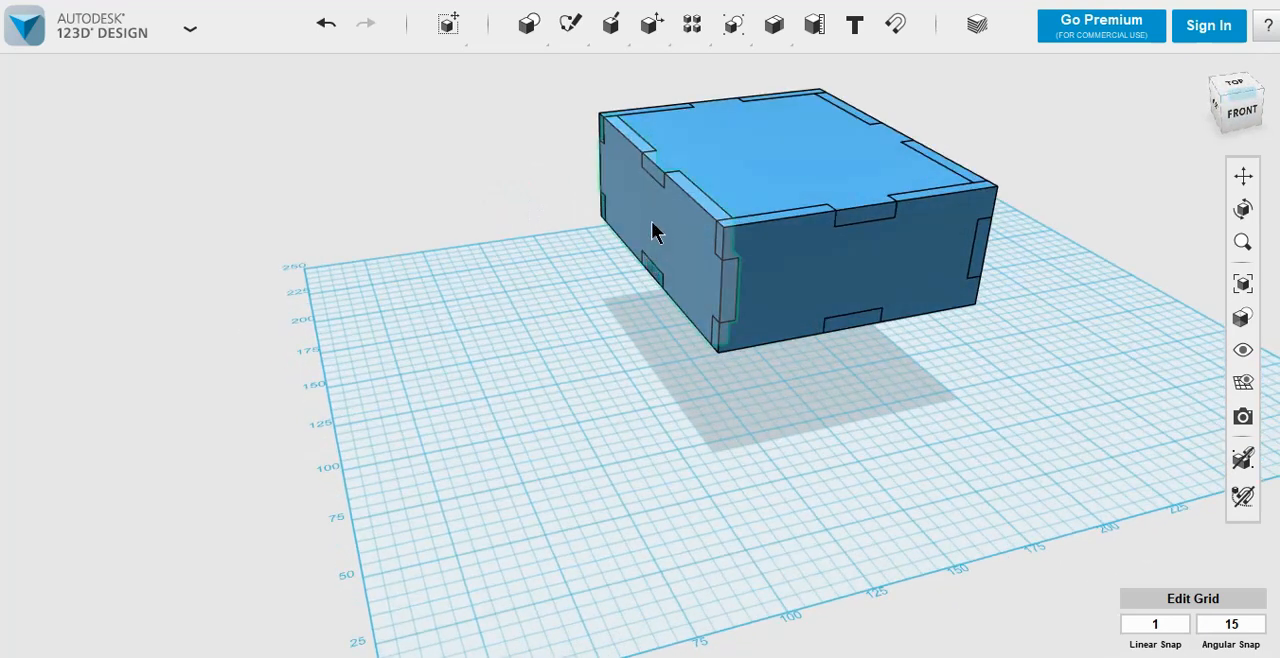
pyautogui.moveTo(774, 451); pyautogui.dragTo(753, 290, button='right')
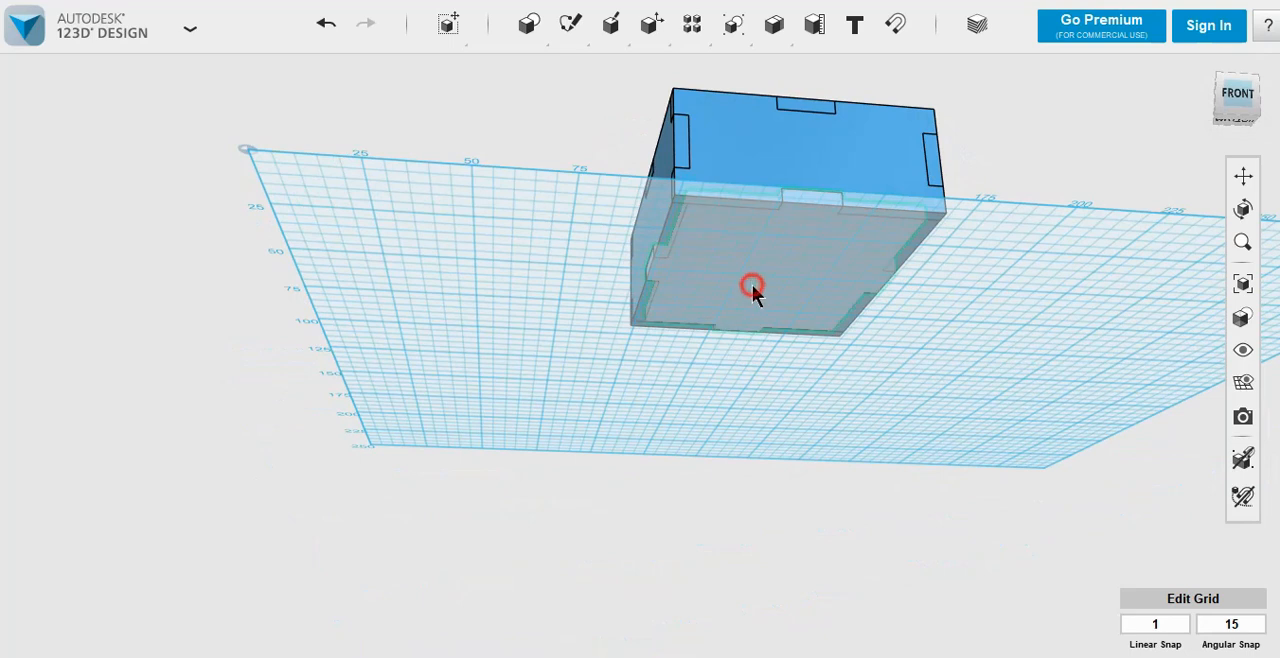
pyautogui.click(752, 287)
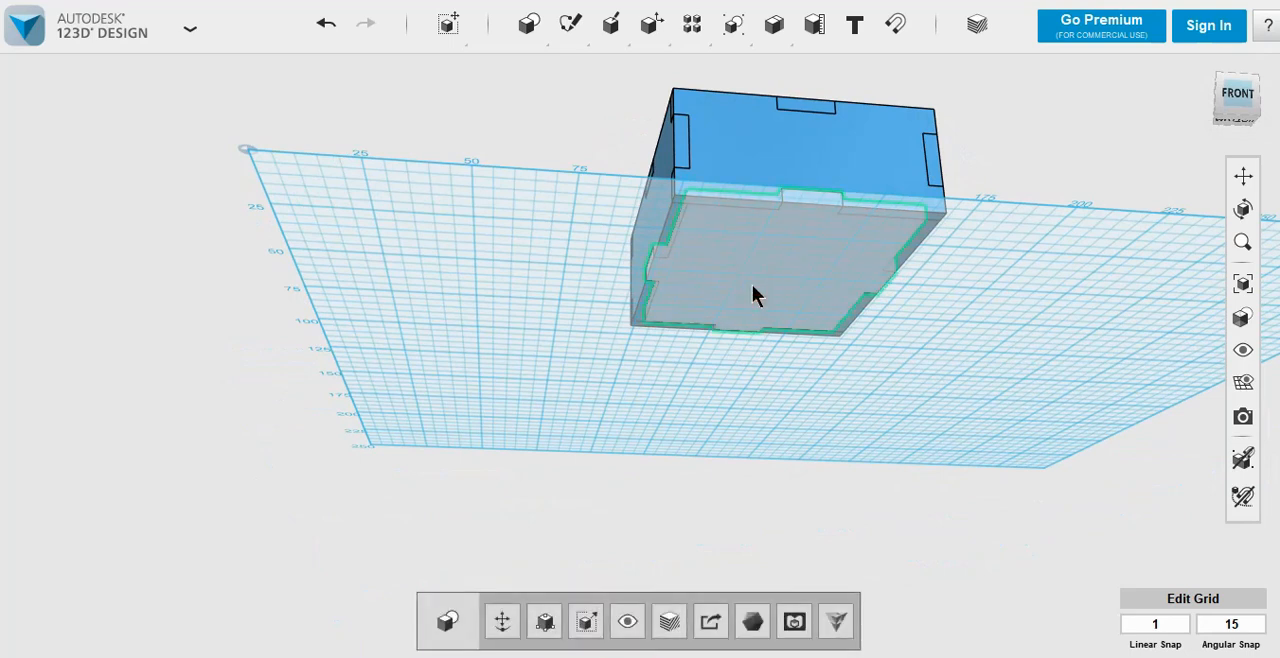
pyautogui.click(503, 238)
pyautogui.click(780, 251)
pyautogui.moveTo(782, 250); pyautogui.dragTo(724, 350)
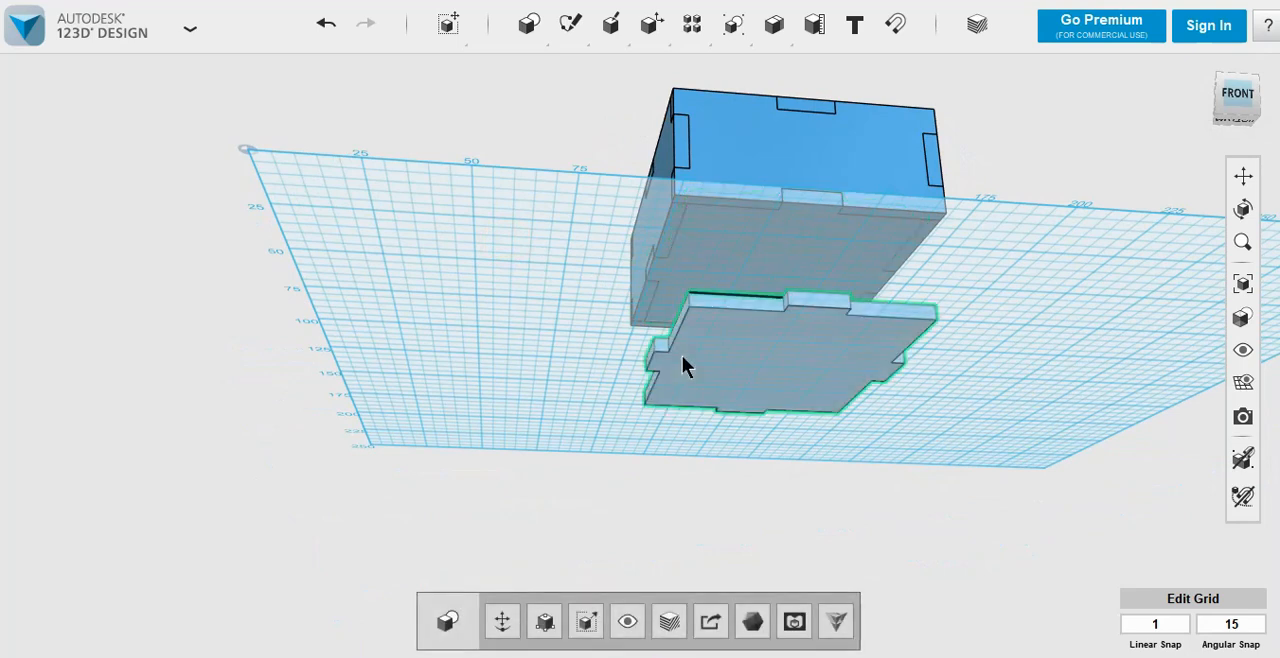
pyautogui.click(530, 339)
# Step: Duplicate the box's left wall and move the copy 40 mm outward from the box
pyautogui.moveTo(545, 298); pyautogui.dragTo(608, 254, button='right')
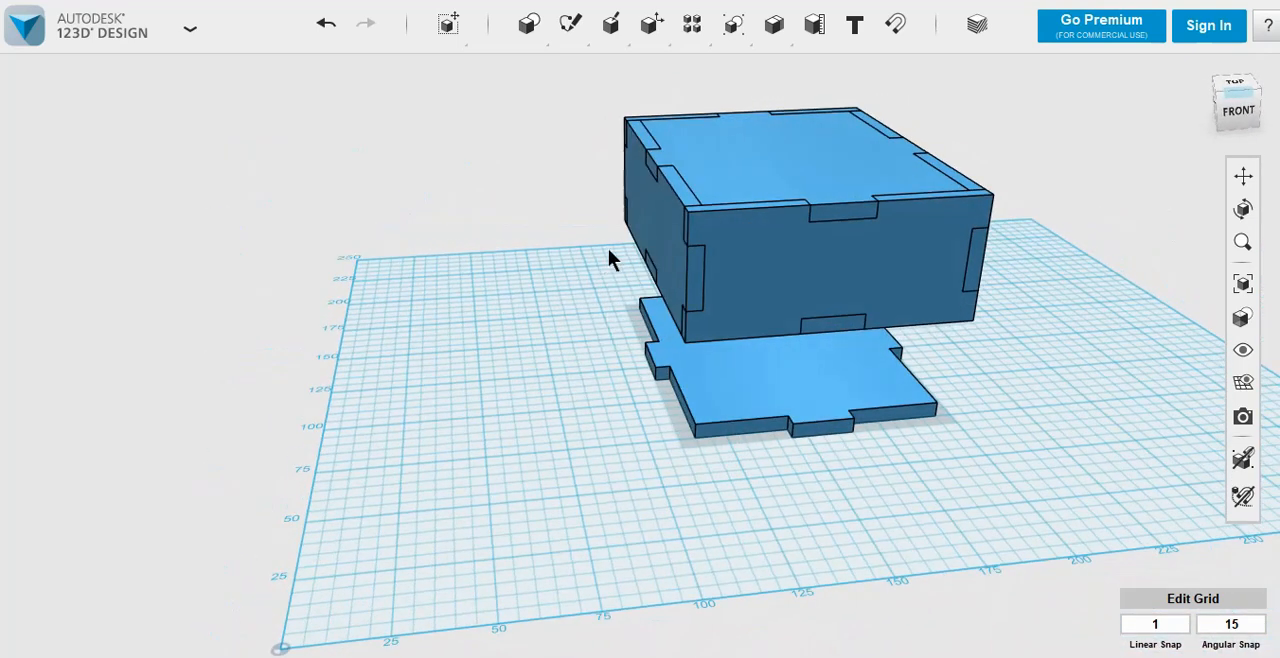
pyautogui.click(662, 244)
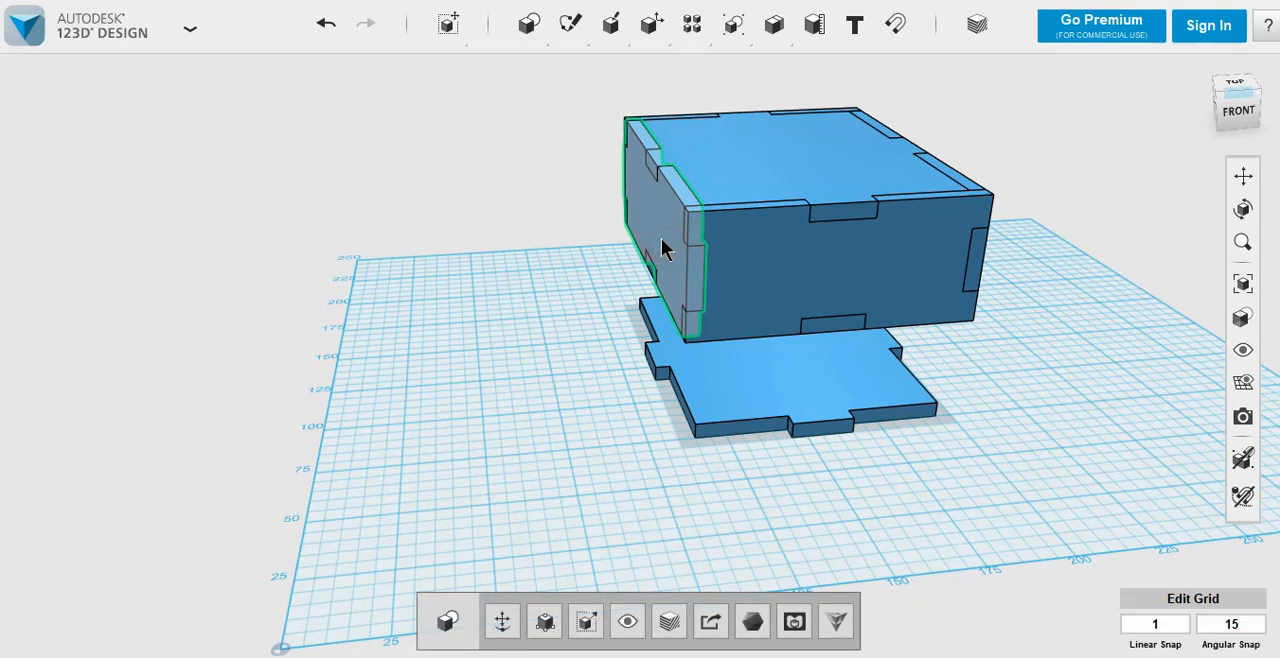
pyautogui.hotkey('ctrl', 't')
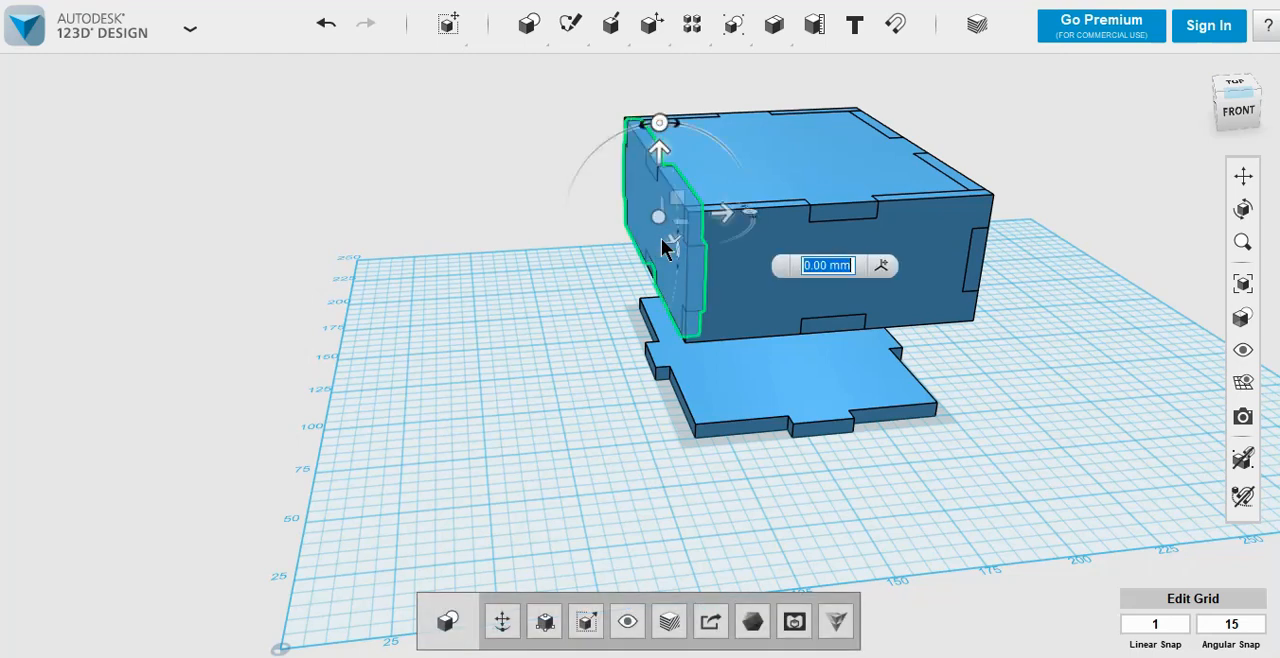
pyautogui.moveTo(720, 216); pyautogui.dragTo(608, 228)
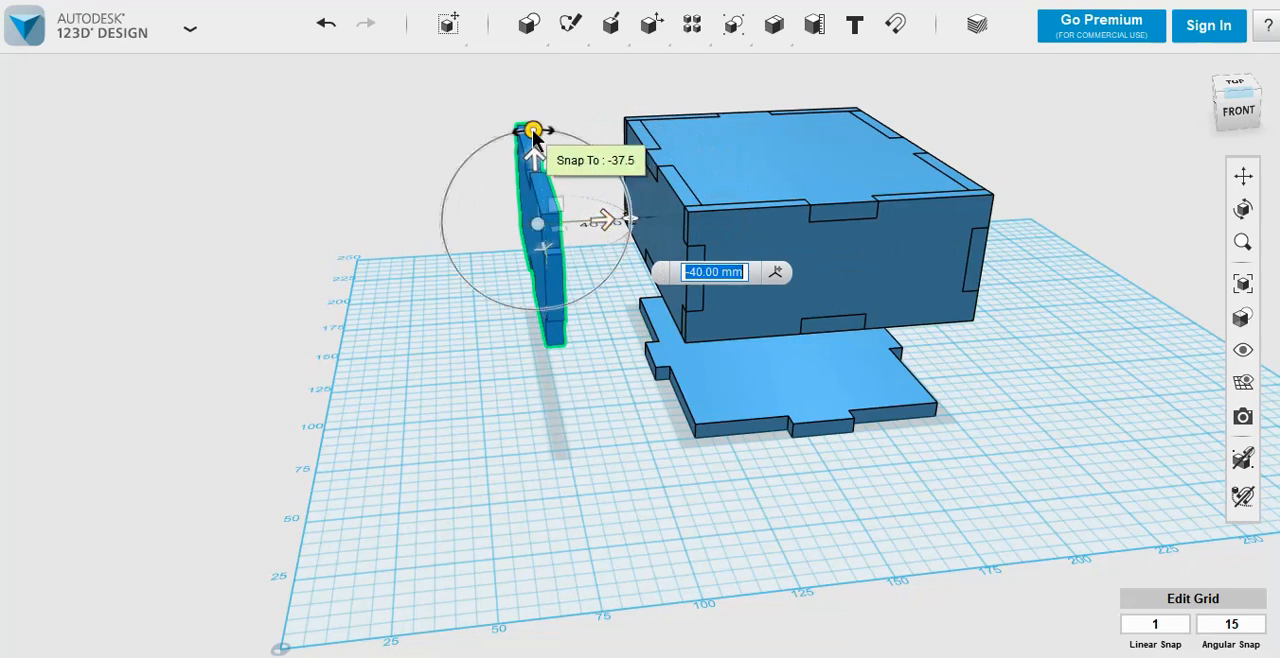
# Step: Rotate the left wall copy so it lies flat and drop it onto the grid
pyautogui.moveTo(533, 131); pyautogui.dragTo(660, 230)
pyautogui.click(605, 473)
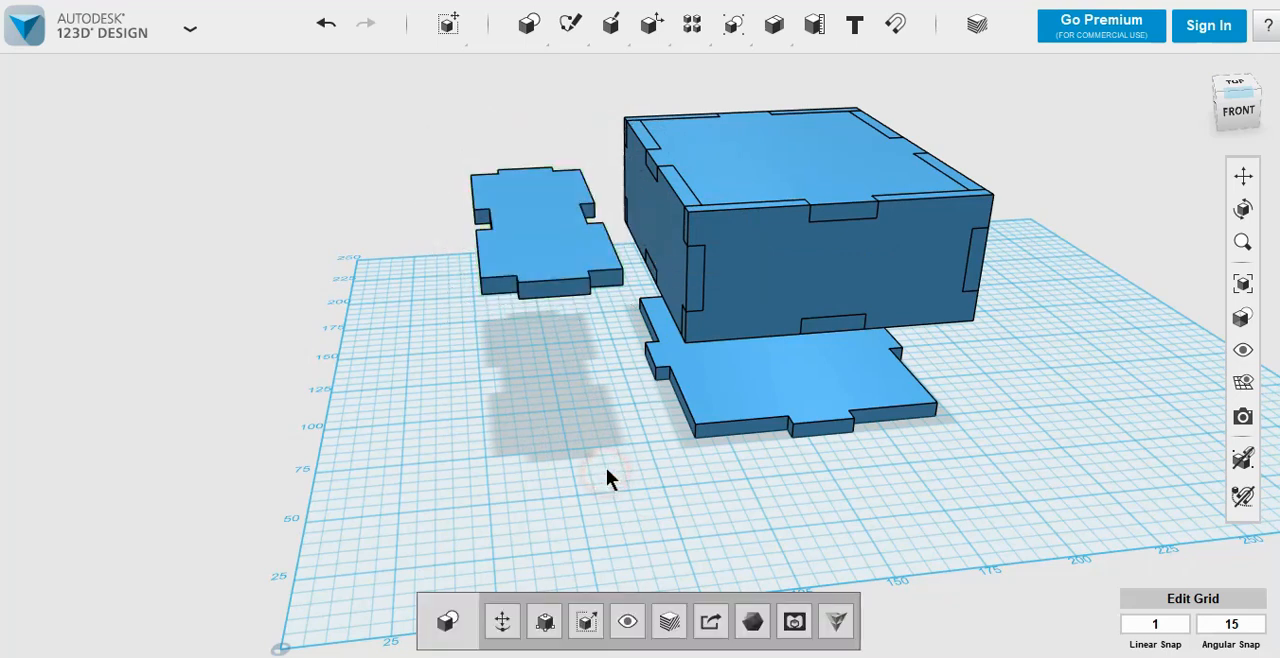
pyautogui.click(562, 242)
pyautogui.press('d')
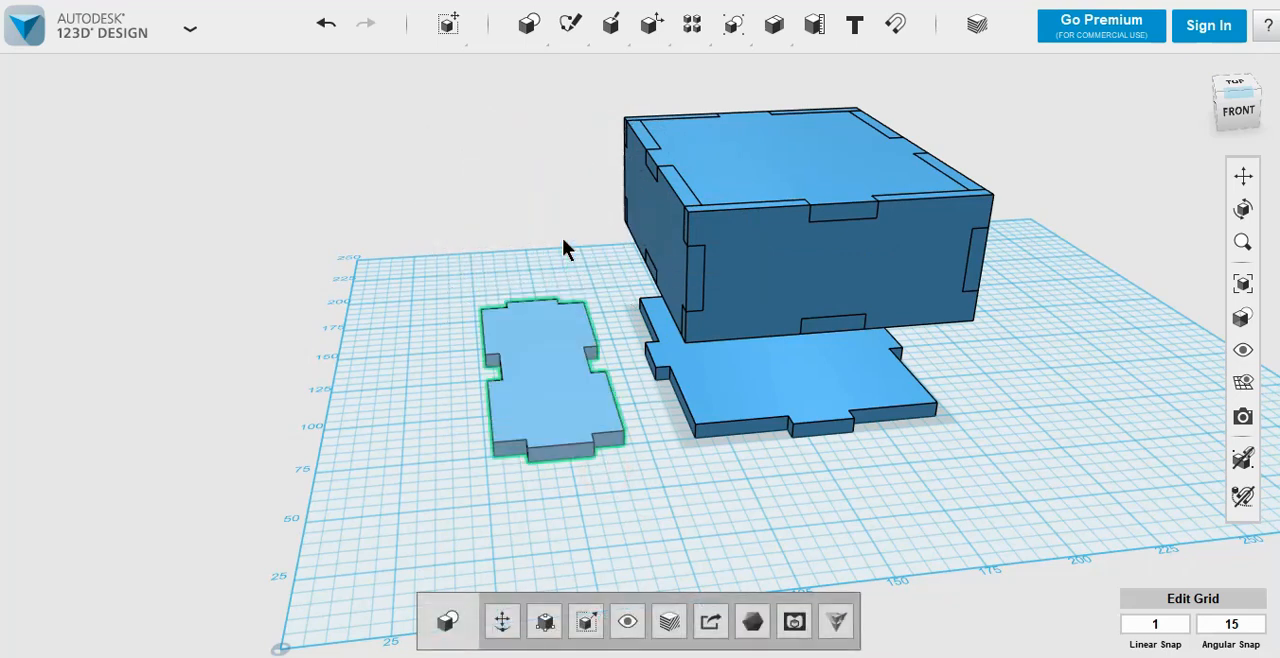
pyautogui.click(424, 424)
# Step: Duplicate the box's front wall, pull the copy out in front and rotate it 90 degrees to lie flat
pyautogui.moveTo(428, 457); pyautogui.dragTo(491, 451, button='right')
pyautogui.click(859, 219)
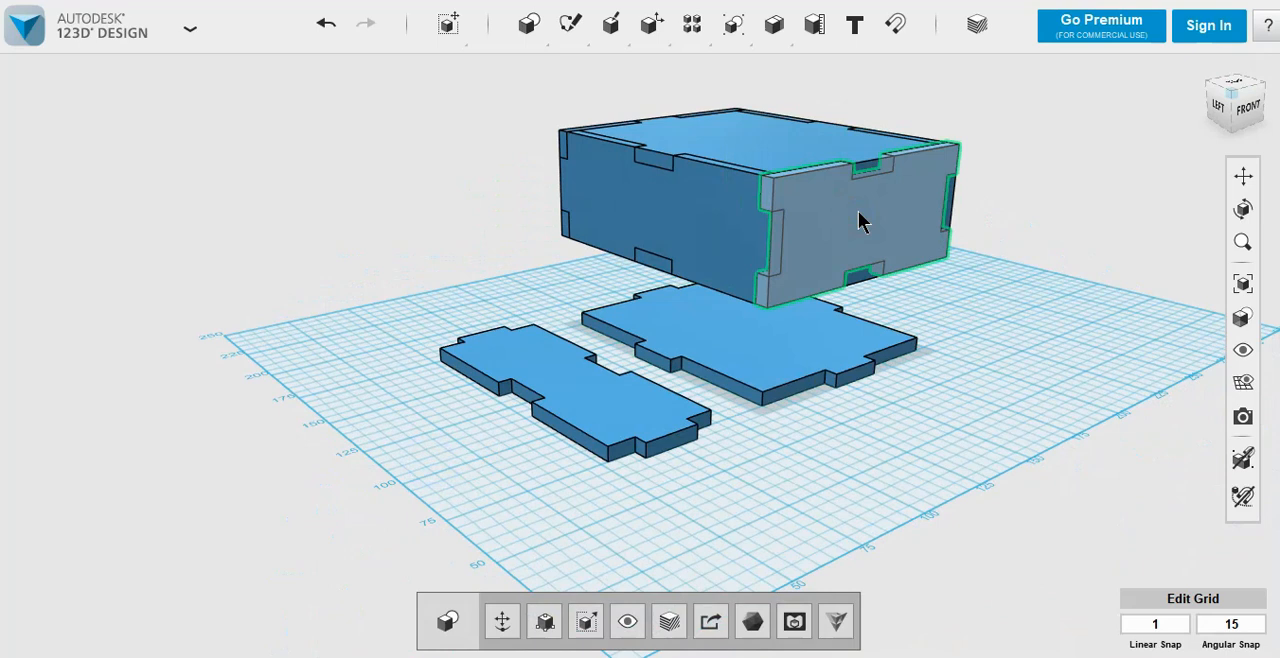
pyautogui.hotkey('ctrl', 't')
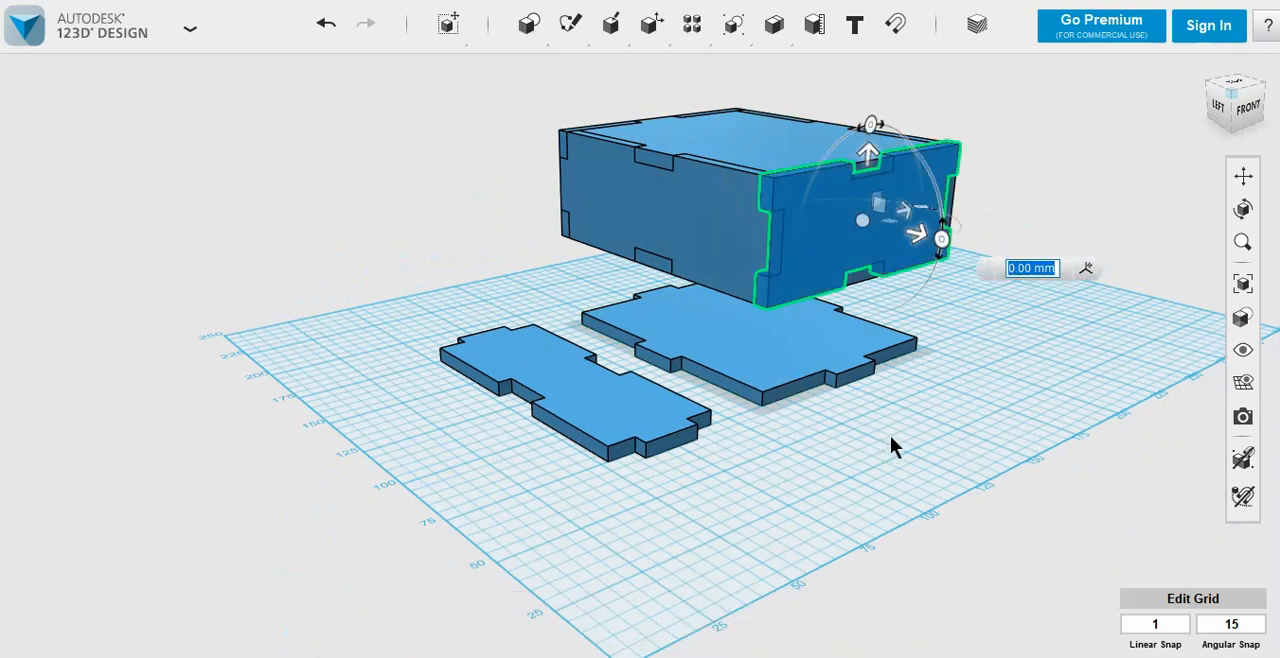
pyautogui.moveTo(912, 249); pyautogui.dragTo(920, 337)
pyautogui.click(1006, 258)
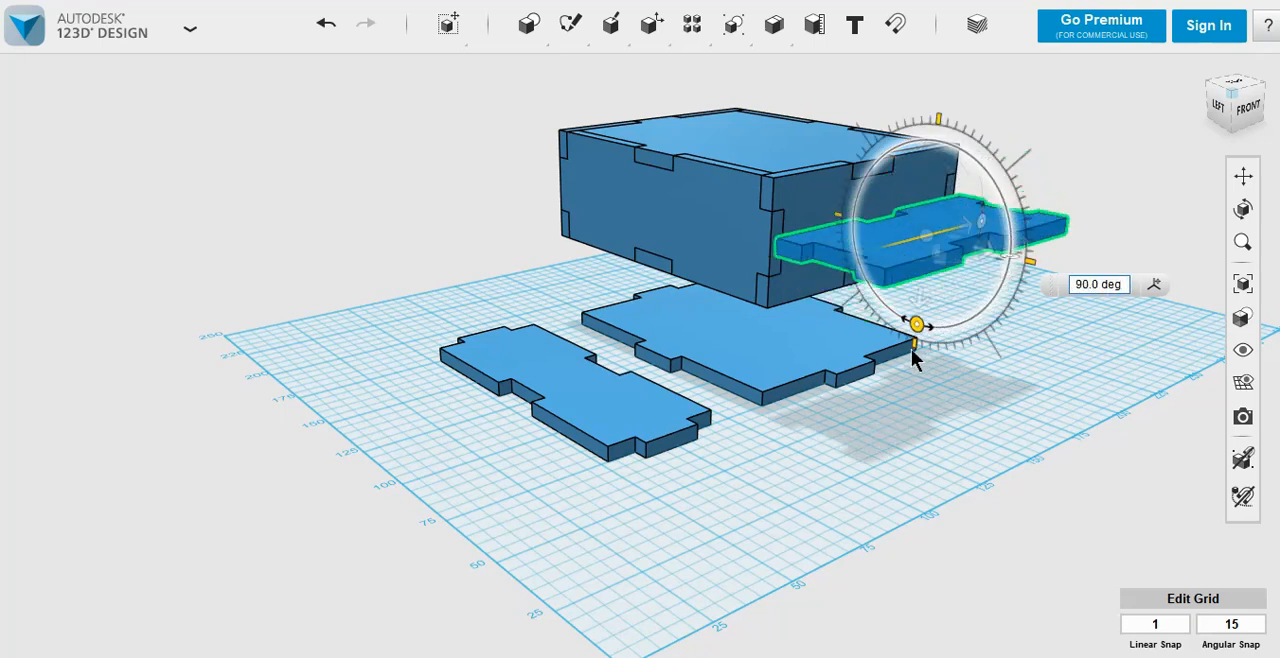
pyautogui.click(872, 452)
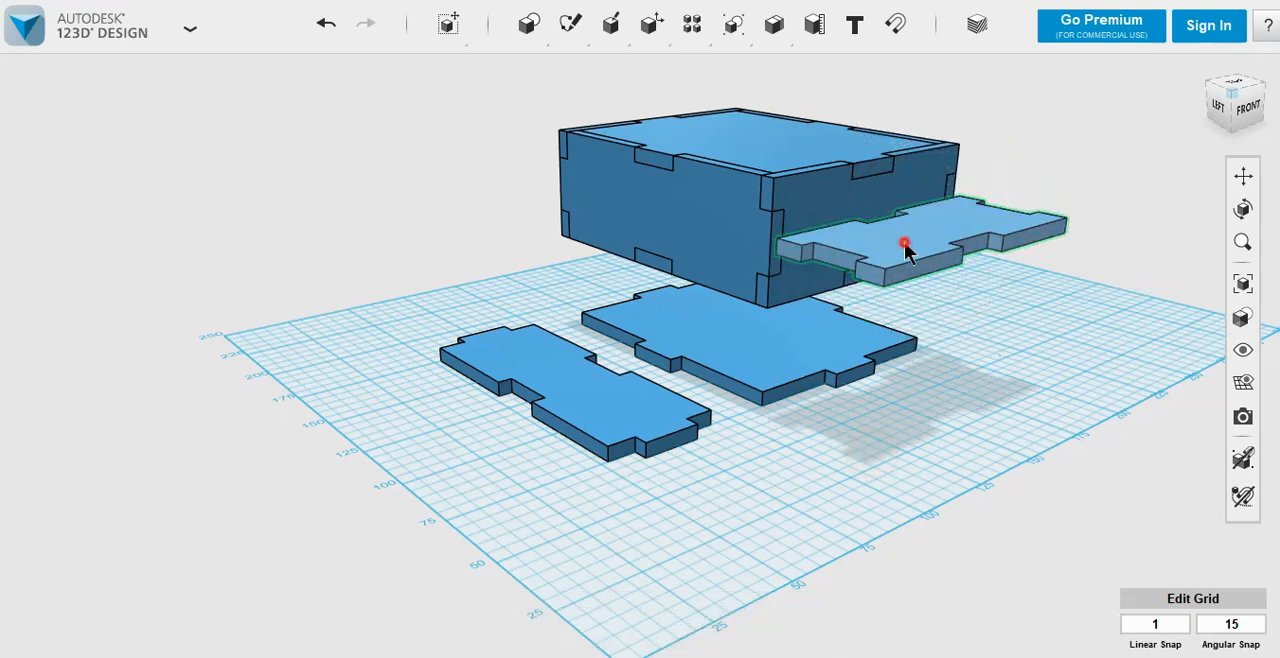
# Step: Drop the flat front wall copy onto the grid in front of the bottom plate copy
pyautogui.click(905, 250)
pyautogui.press('d')
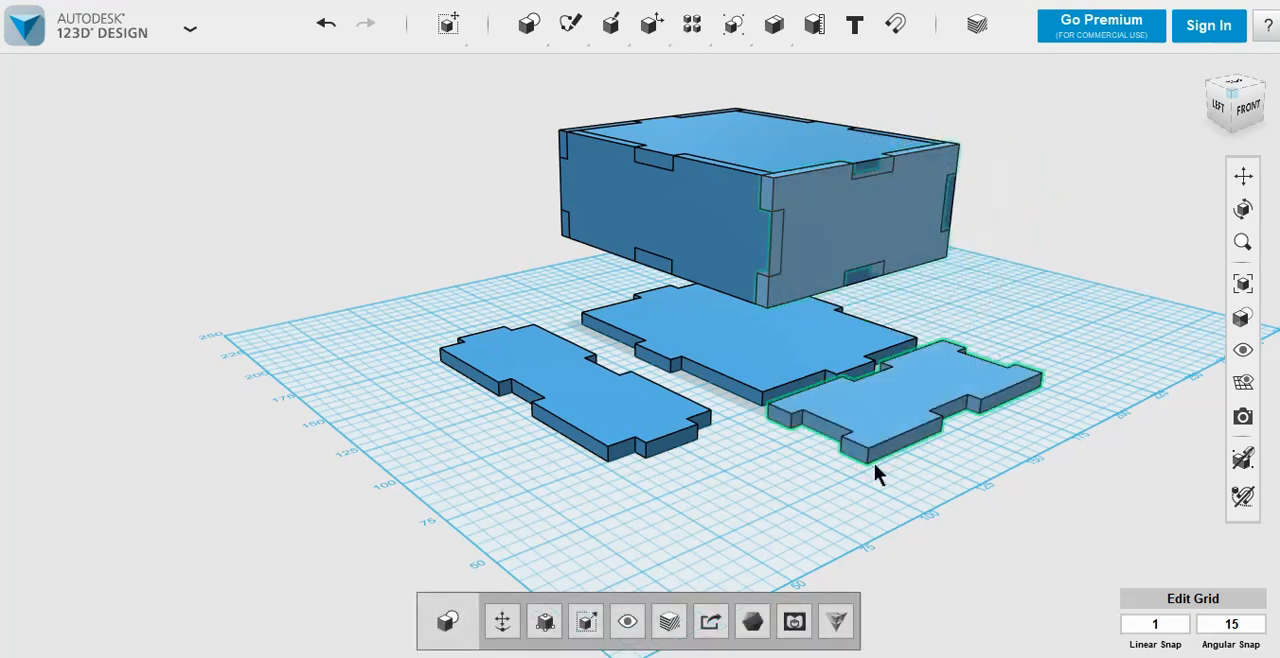
pyautogui.click(768, 462)
# Step: Start a 2D export as SVG and accept the grid plane that outlines the three flat parts
pyautogui.moveTo(768, 462); pyautogui.dragTo(748, 515, button='right')
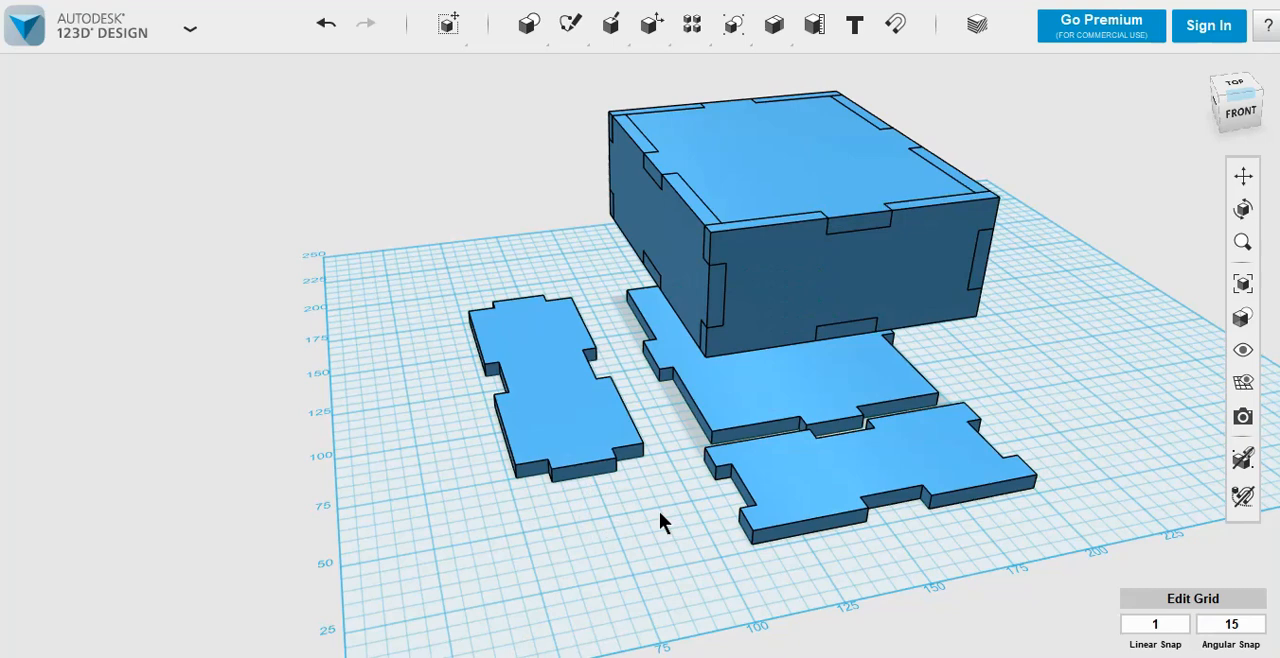
pyautogui.moveTo(662, 514); pyautogui.dragTo(646, 554, button='right')
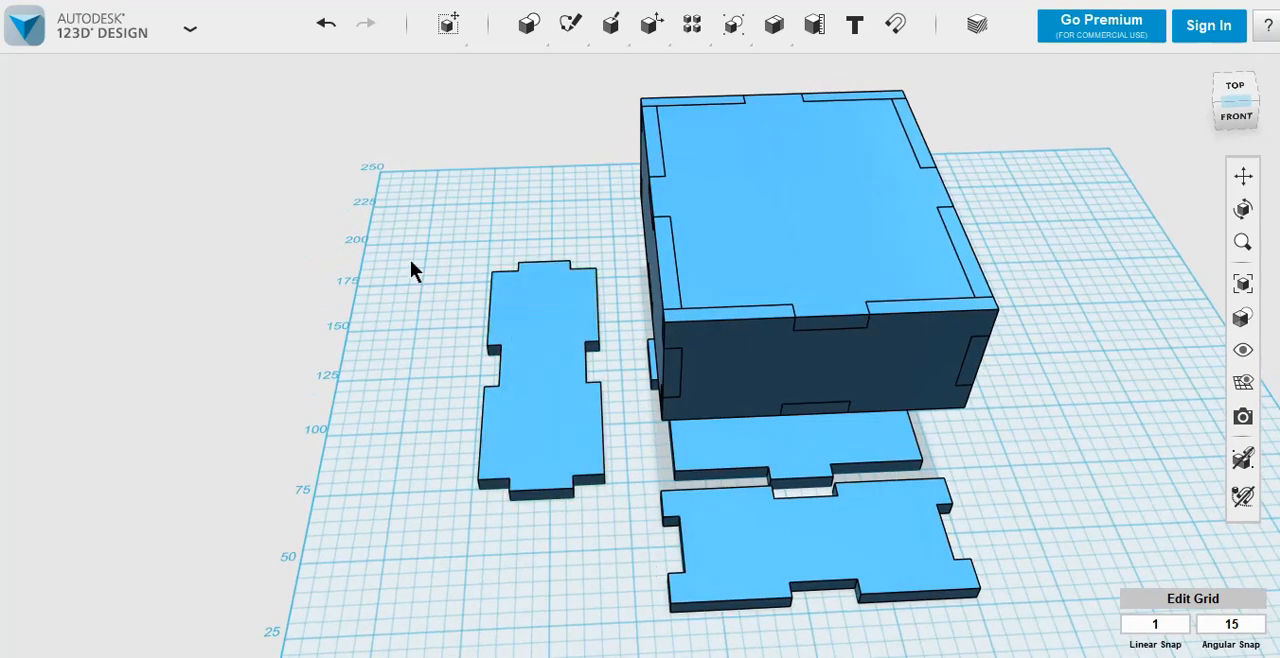
pyautogui.scroll(-2, 441, 364)
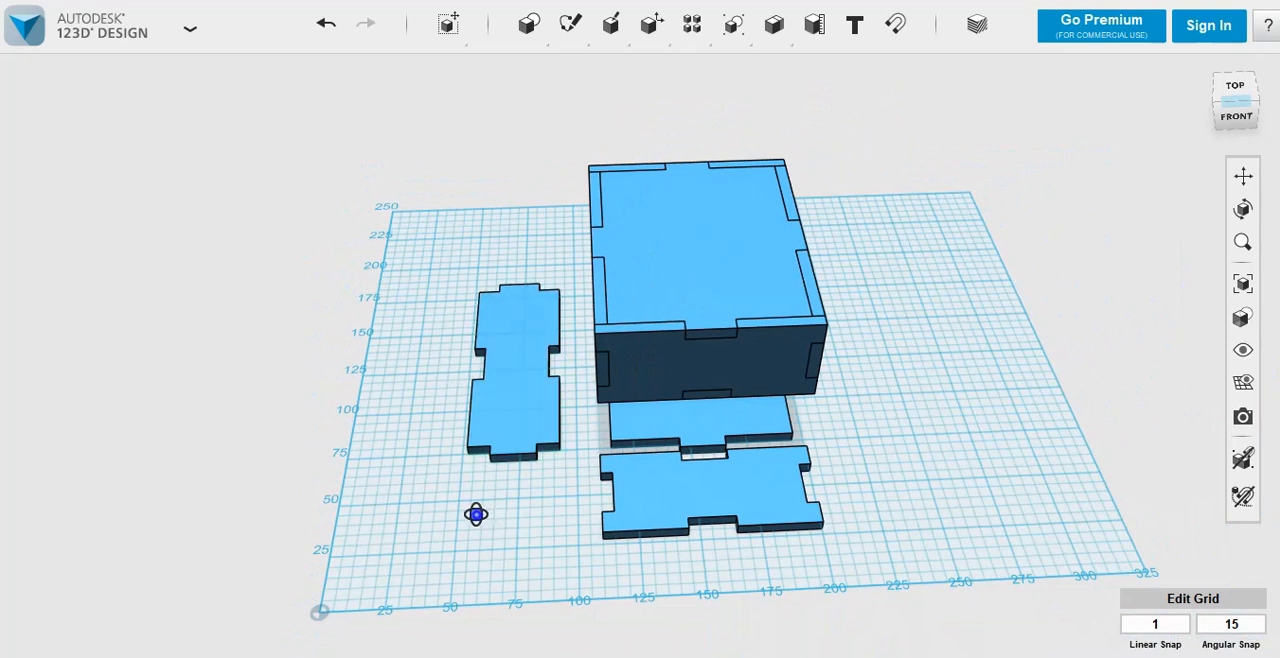
pyautogui.moveTo(477, 517); pyautogui.dragTo(494, 523, button='right')
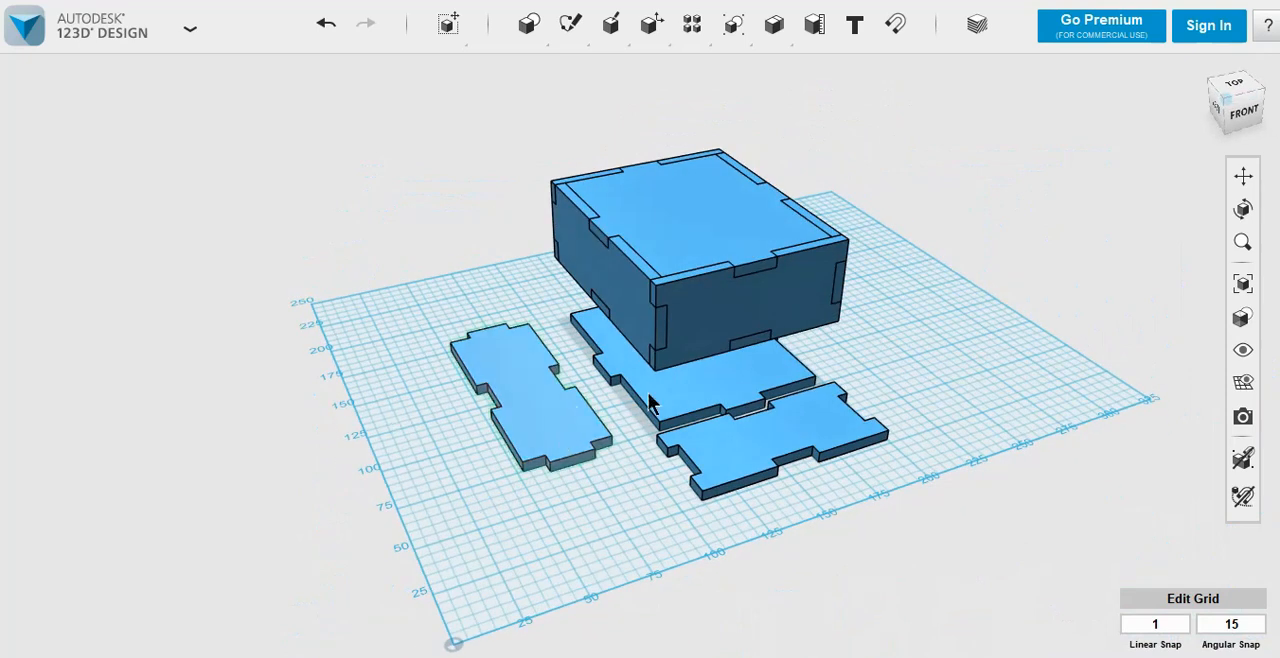
pyautogui.click(38, 38)
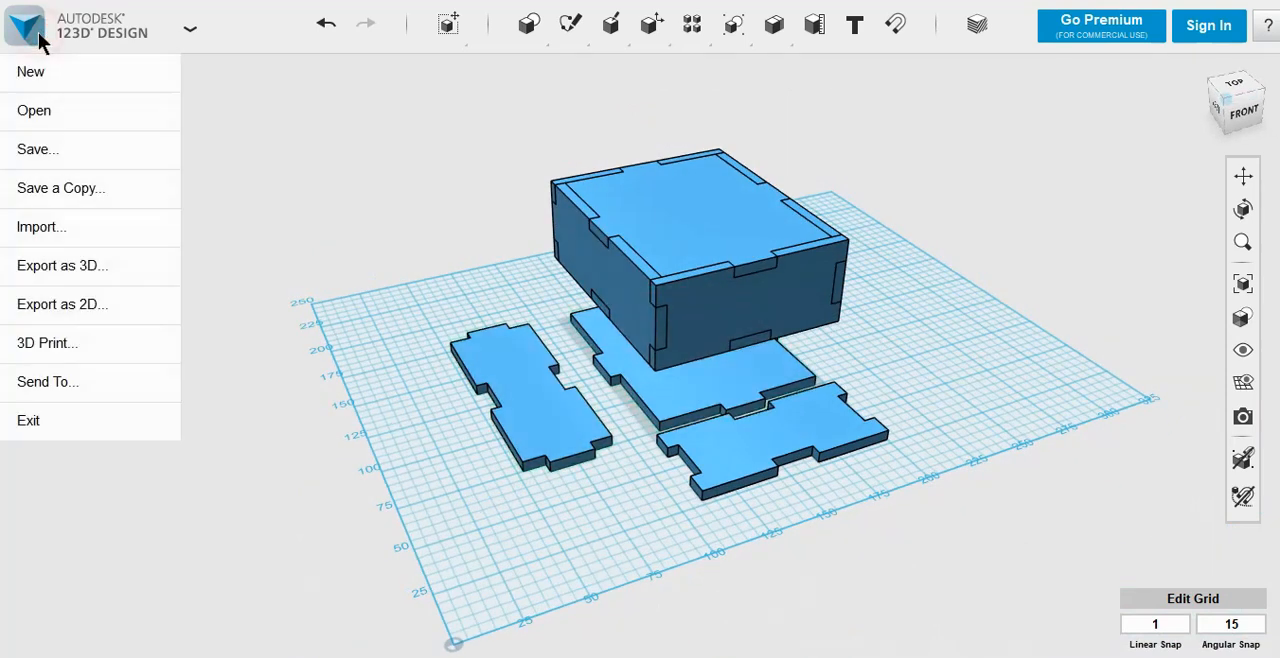
pyautogui.moveTo(58, 297)
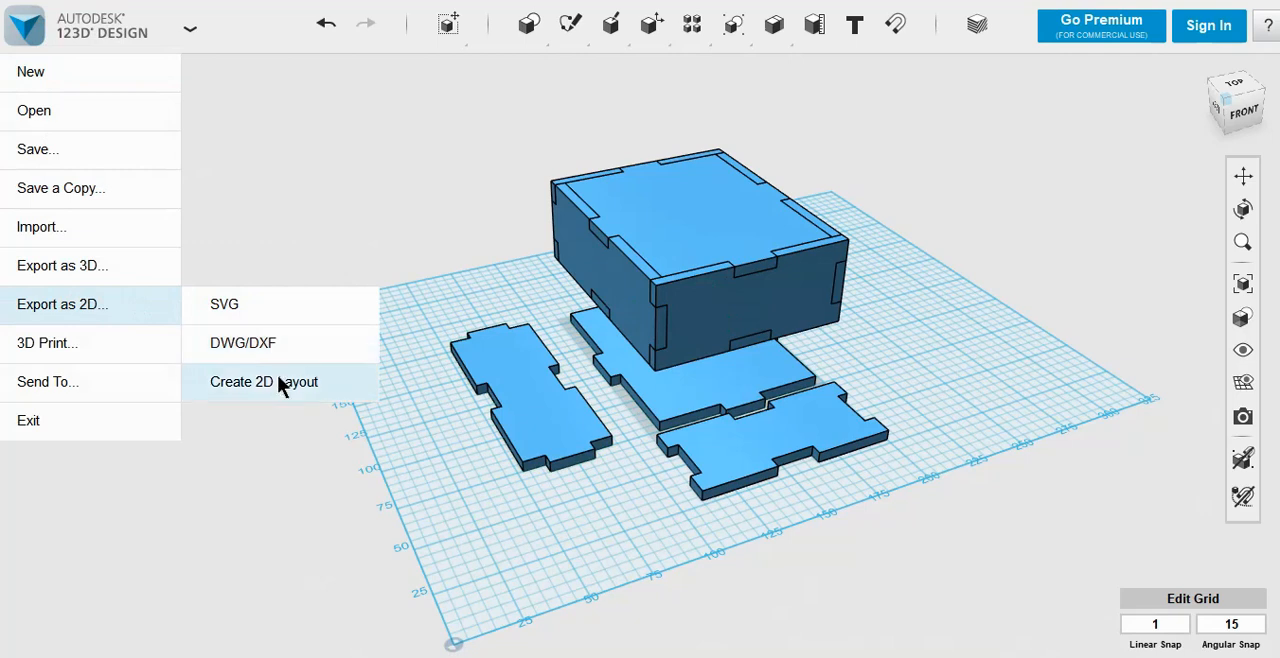
pyautogui.click(245, 310)
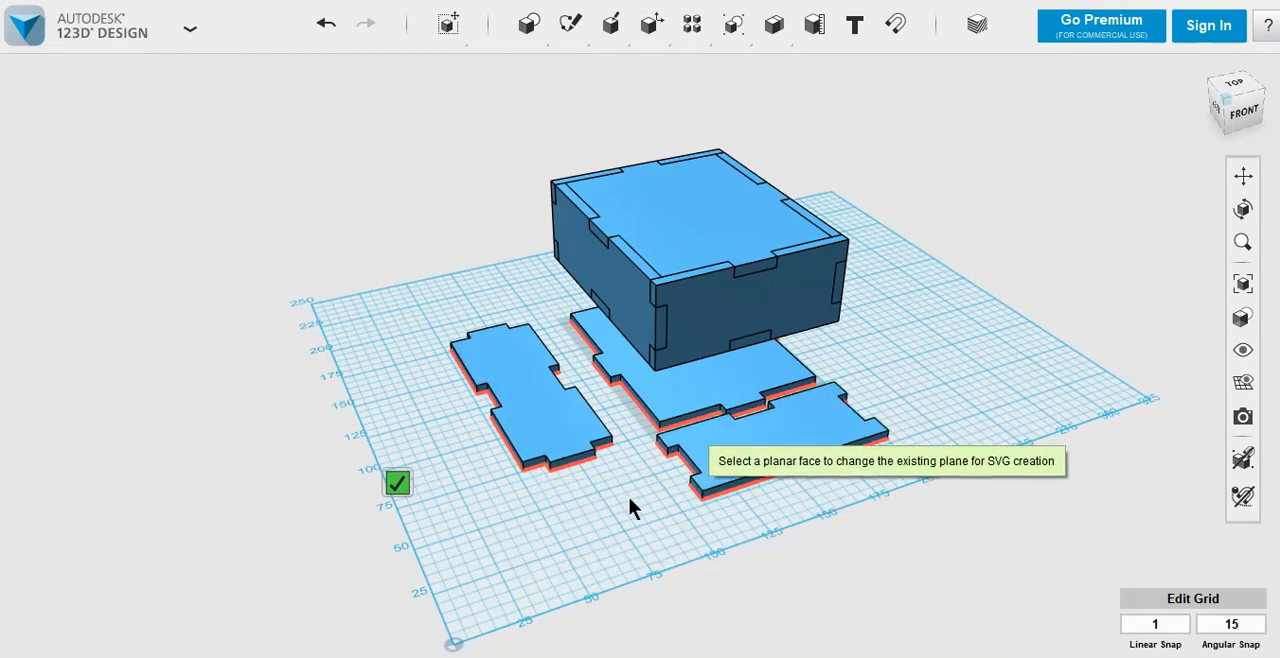
pyautogui.click(397, 485)
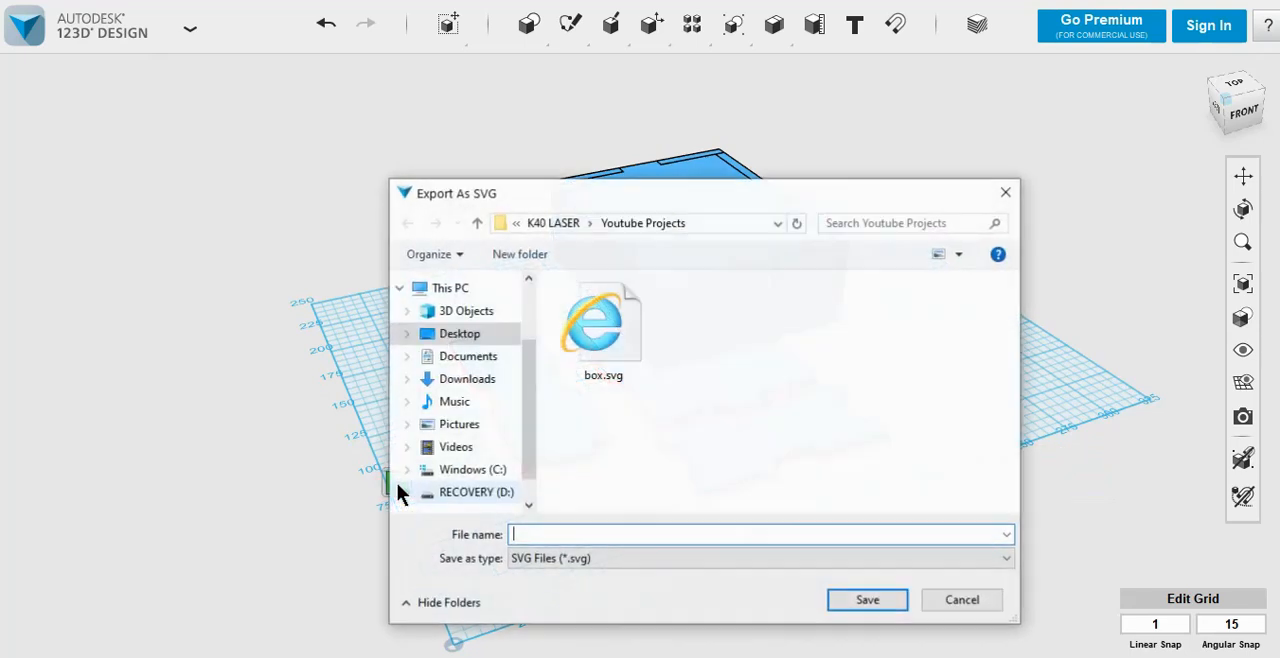
# Step: Save the SVG export as box.svg in the Youtube Projects folder, replacing the existing file
pyautogui.click(613, 346)
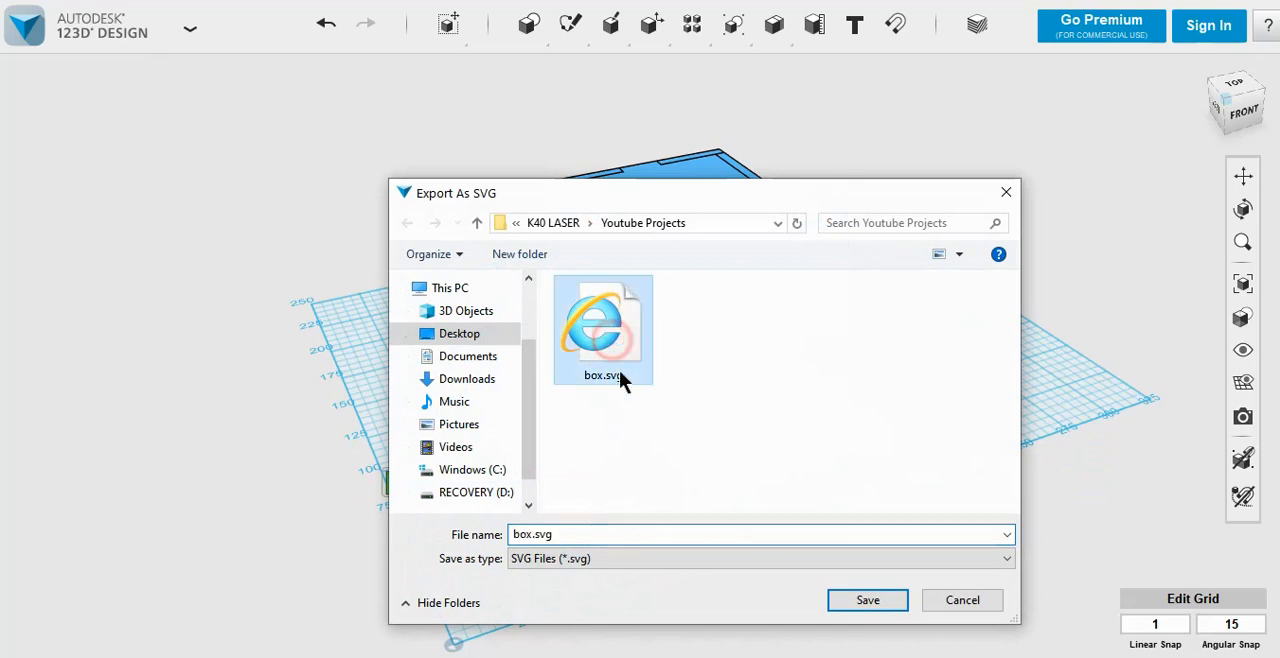
pyautogui.click(866, 600)
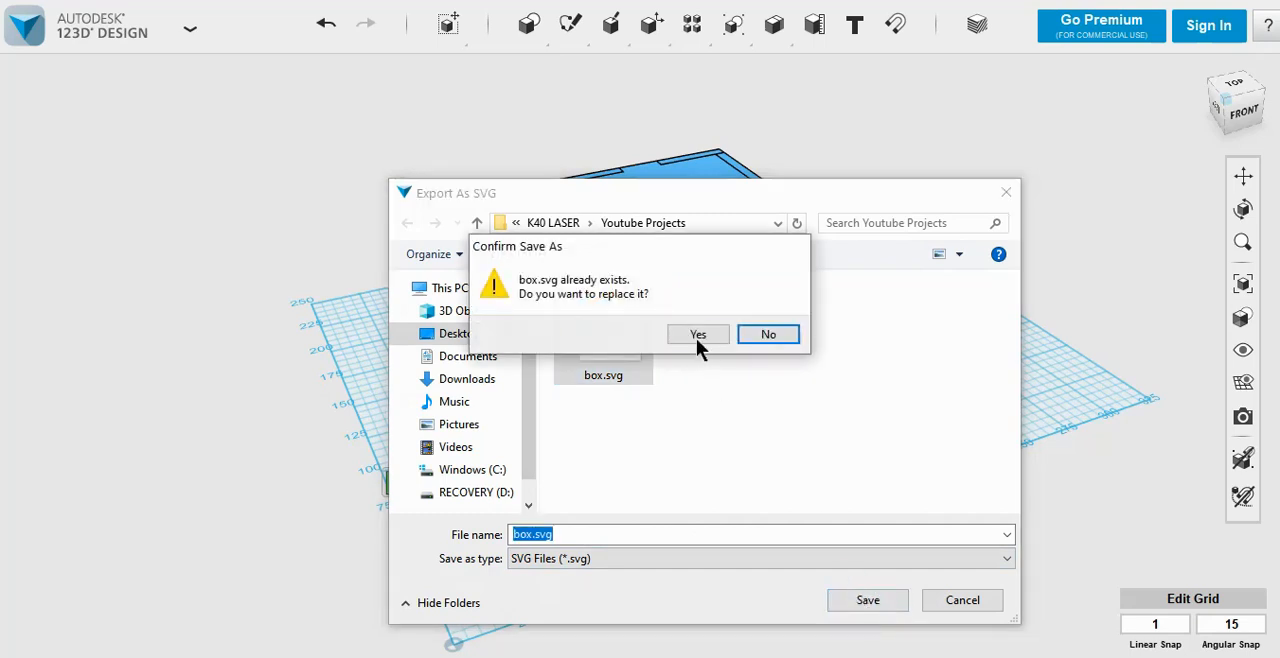
pyautogui.click(698, 336)
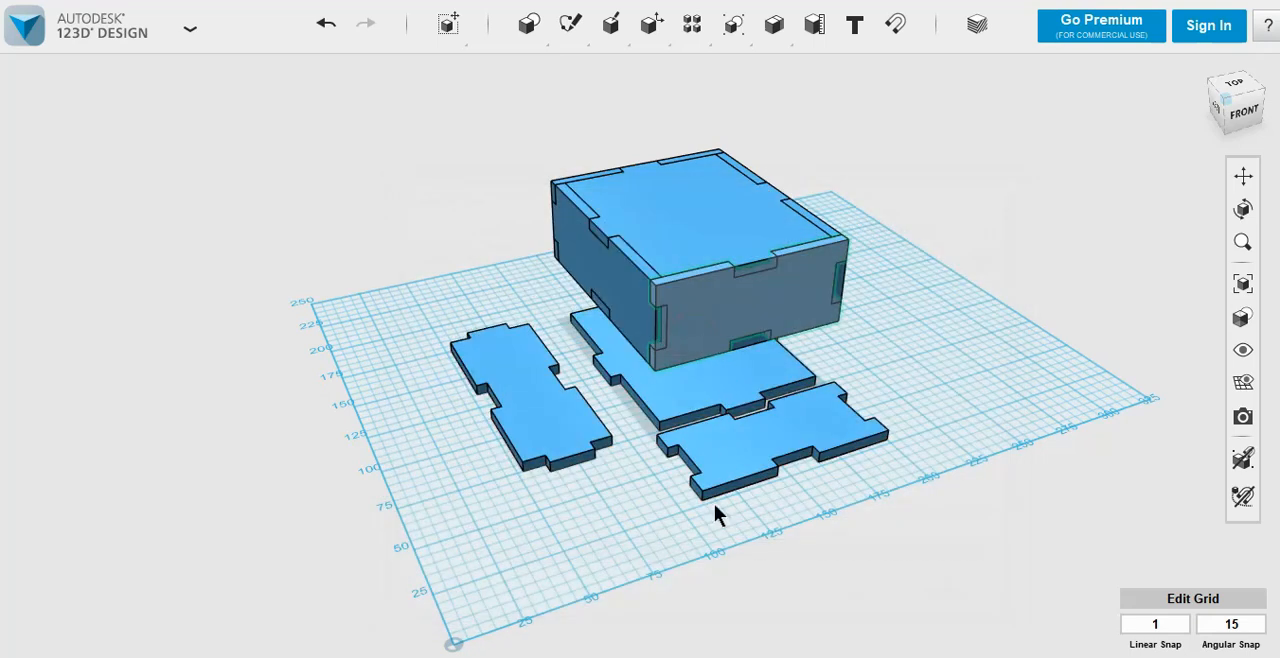